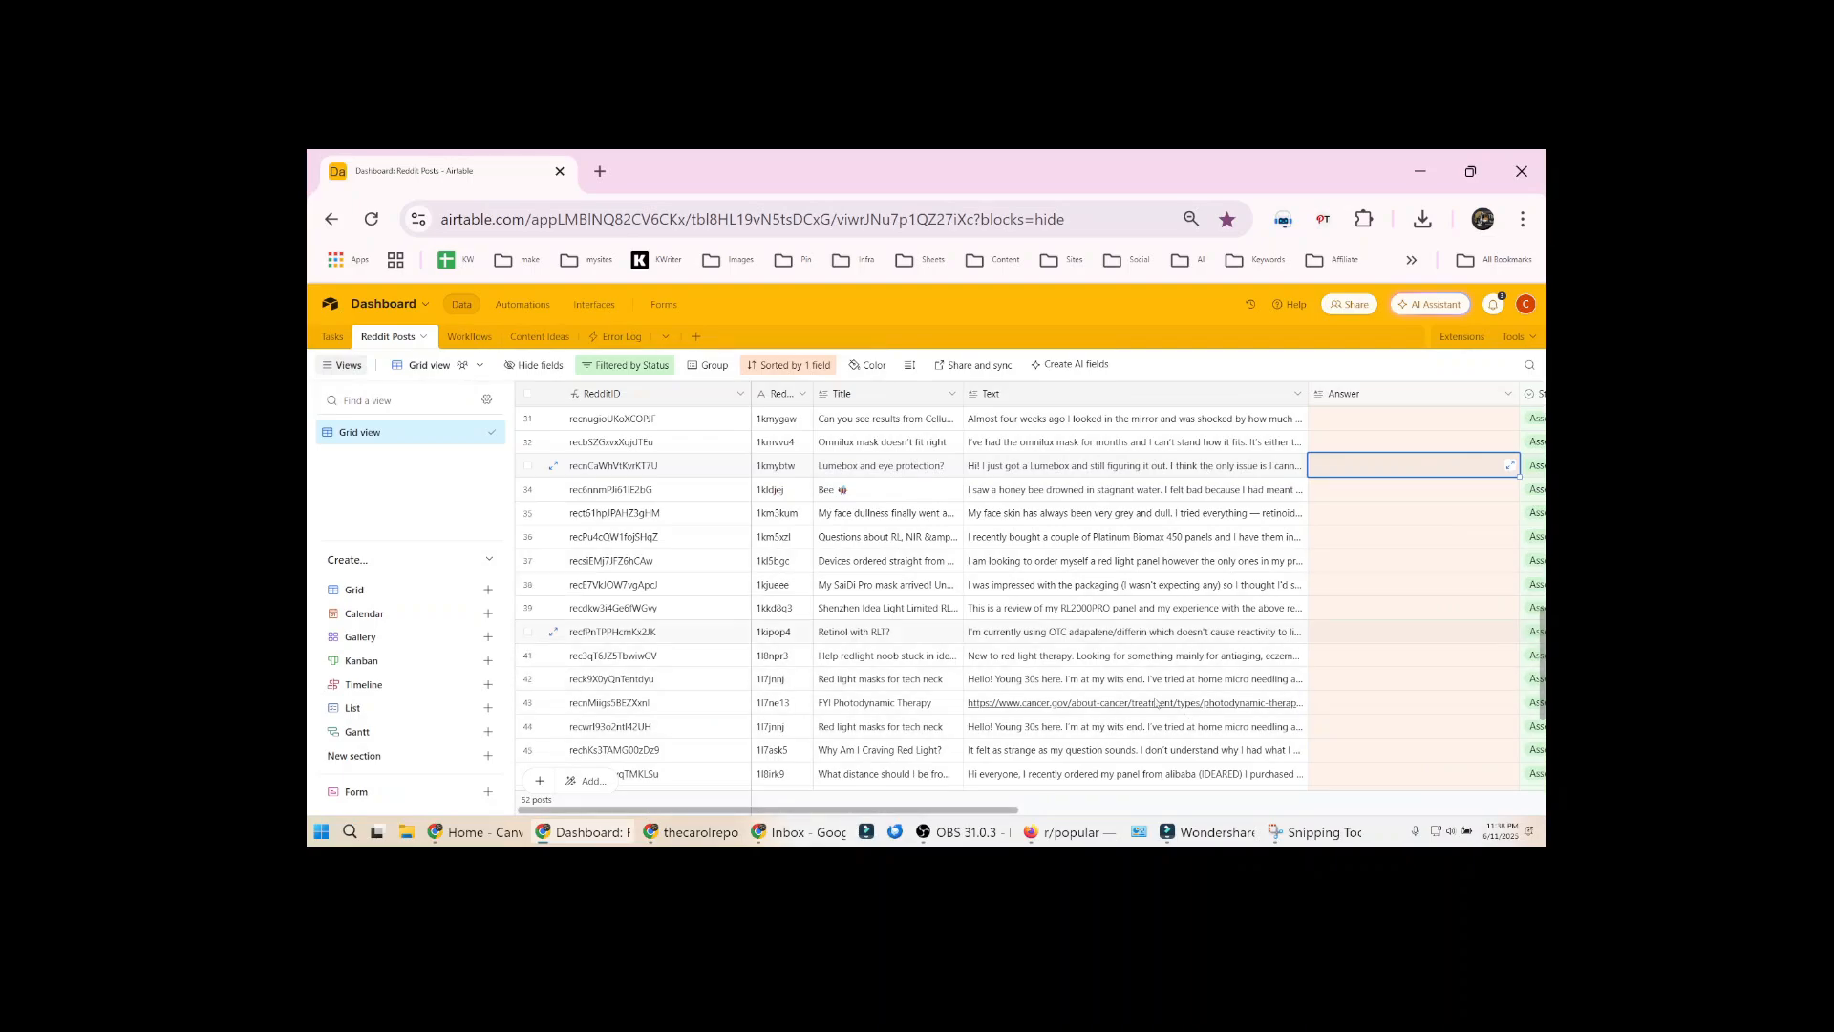
Review the Reddit Posts table's answer, status and brand fields and the rows of the Tasks table
{"action": "left_click_drag", "start_coordinate": [831, 812], "coordinate": [966, 814]}
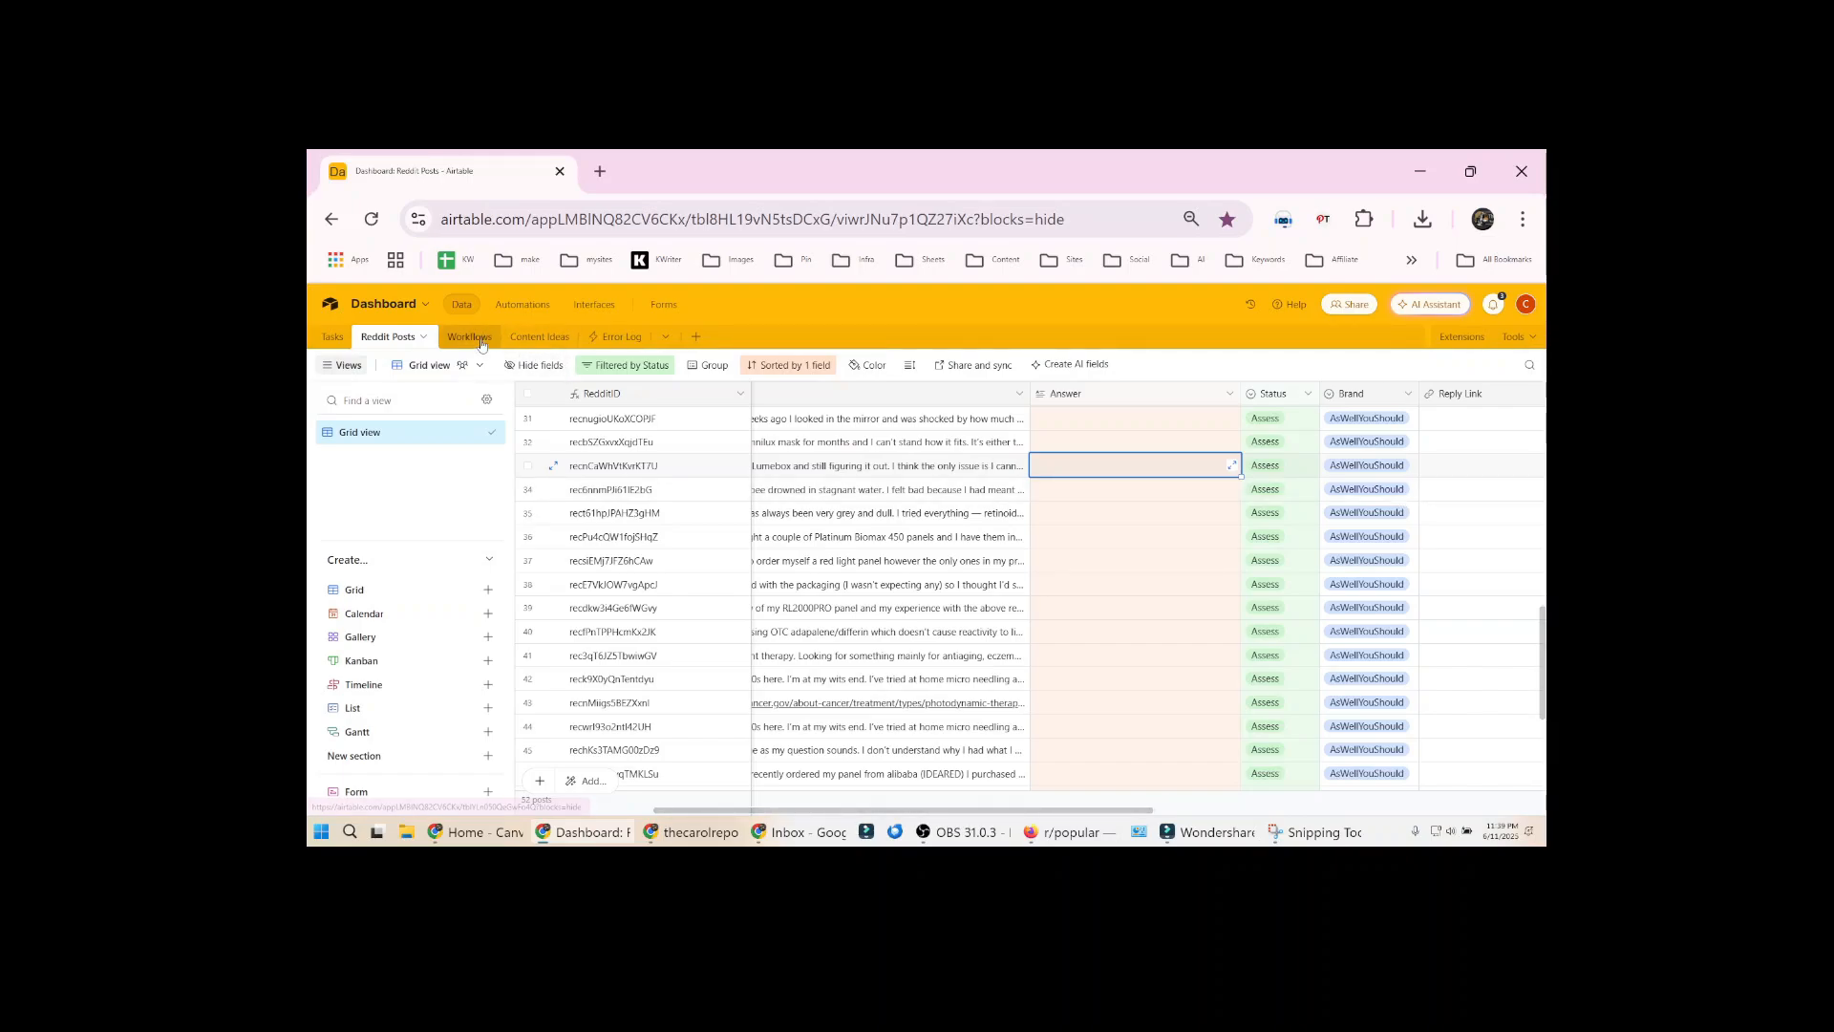
{"action": "left_click", "coordinate": [333, 340]}
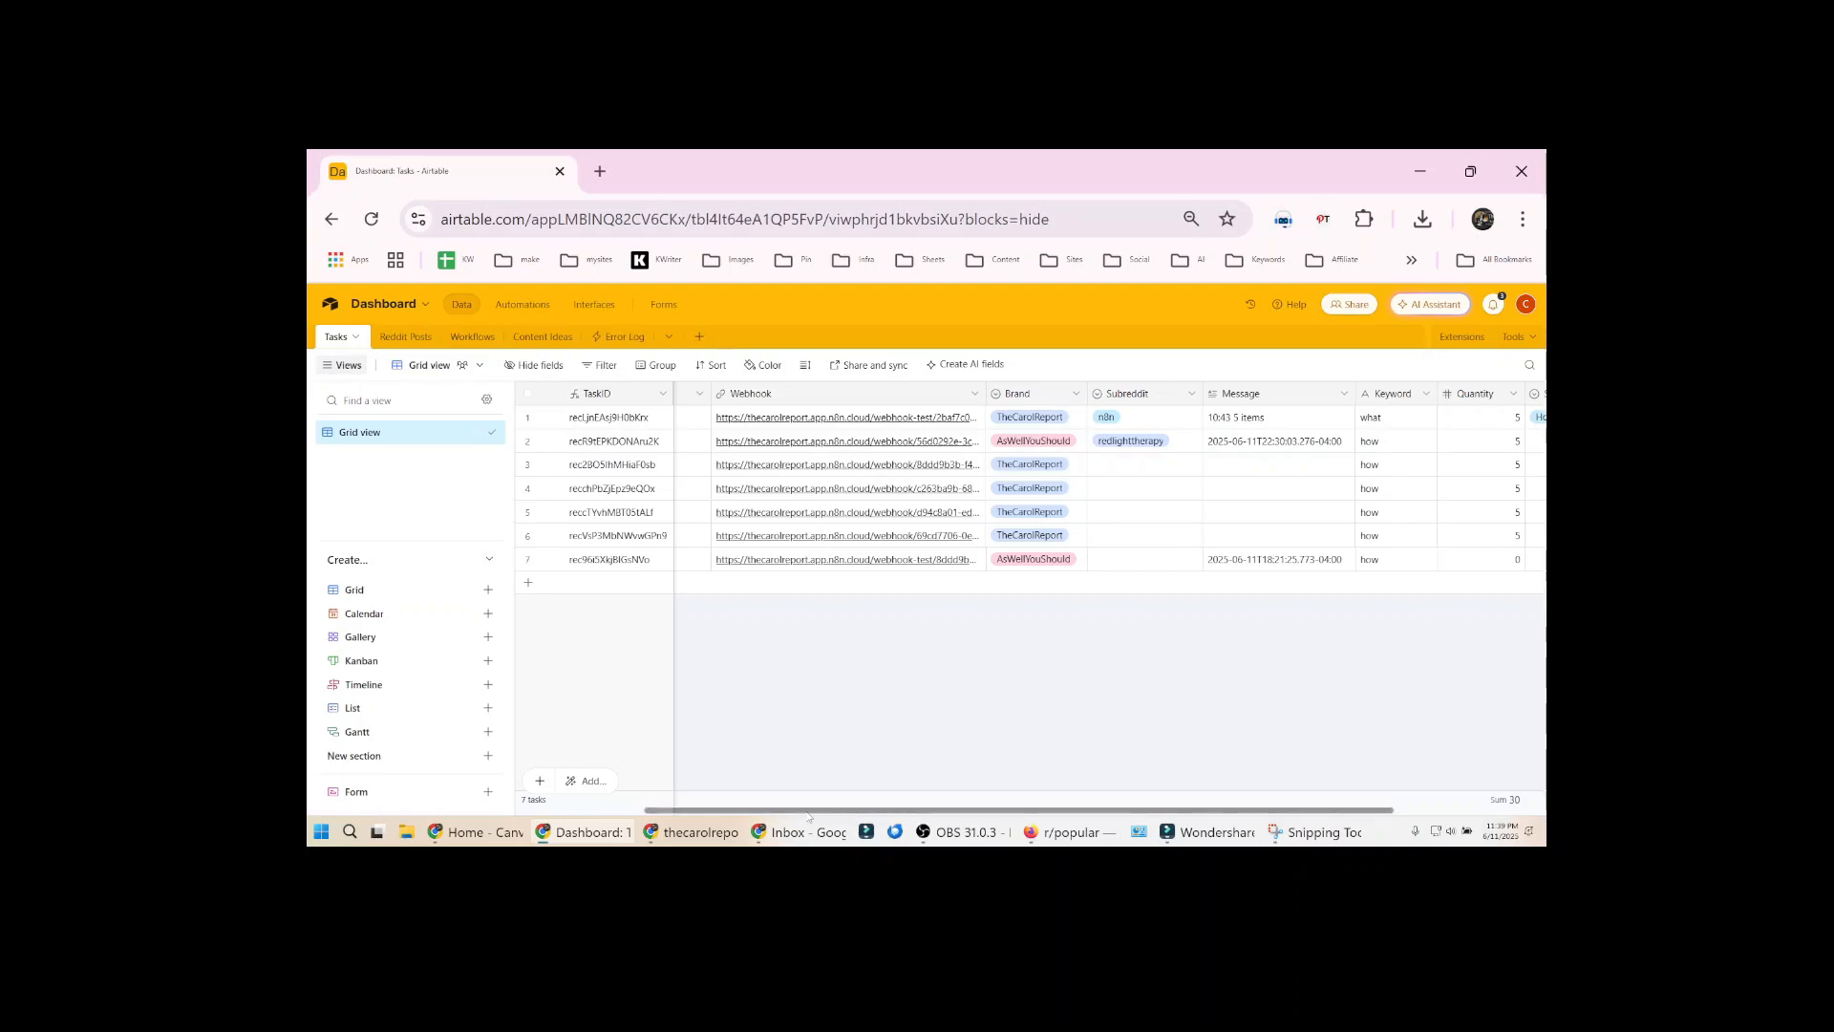
{"action": "left_click_drag", "start_coordinate": [825, 810], "coordinate": [483, 805]}
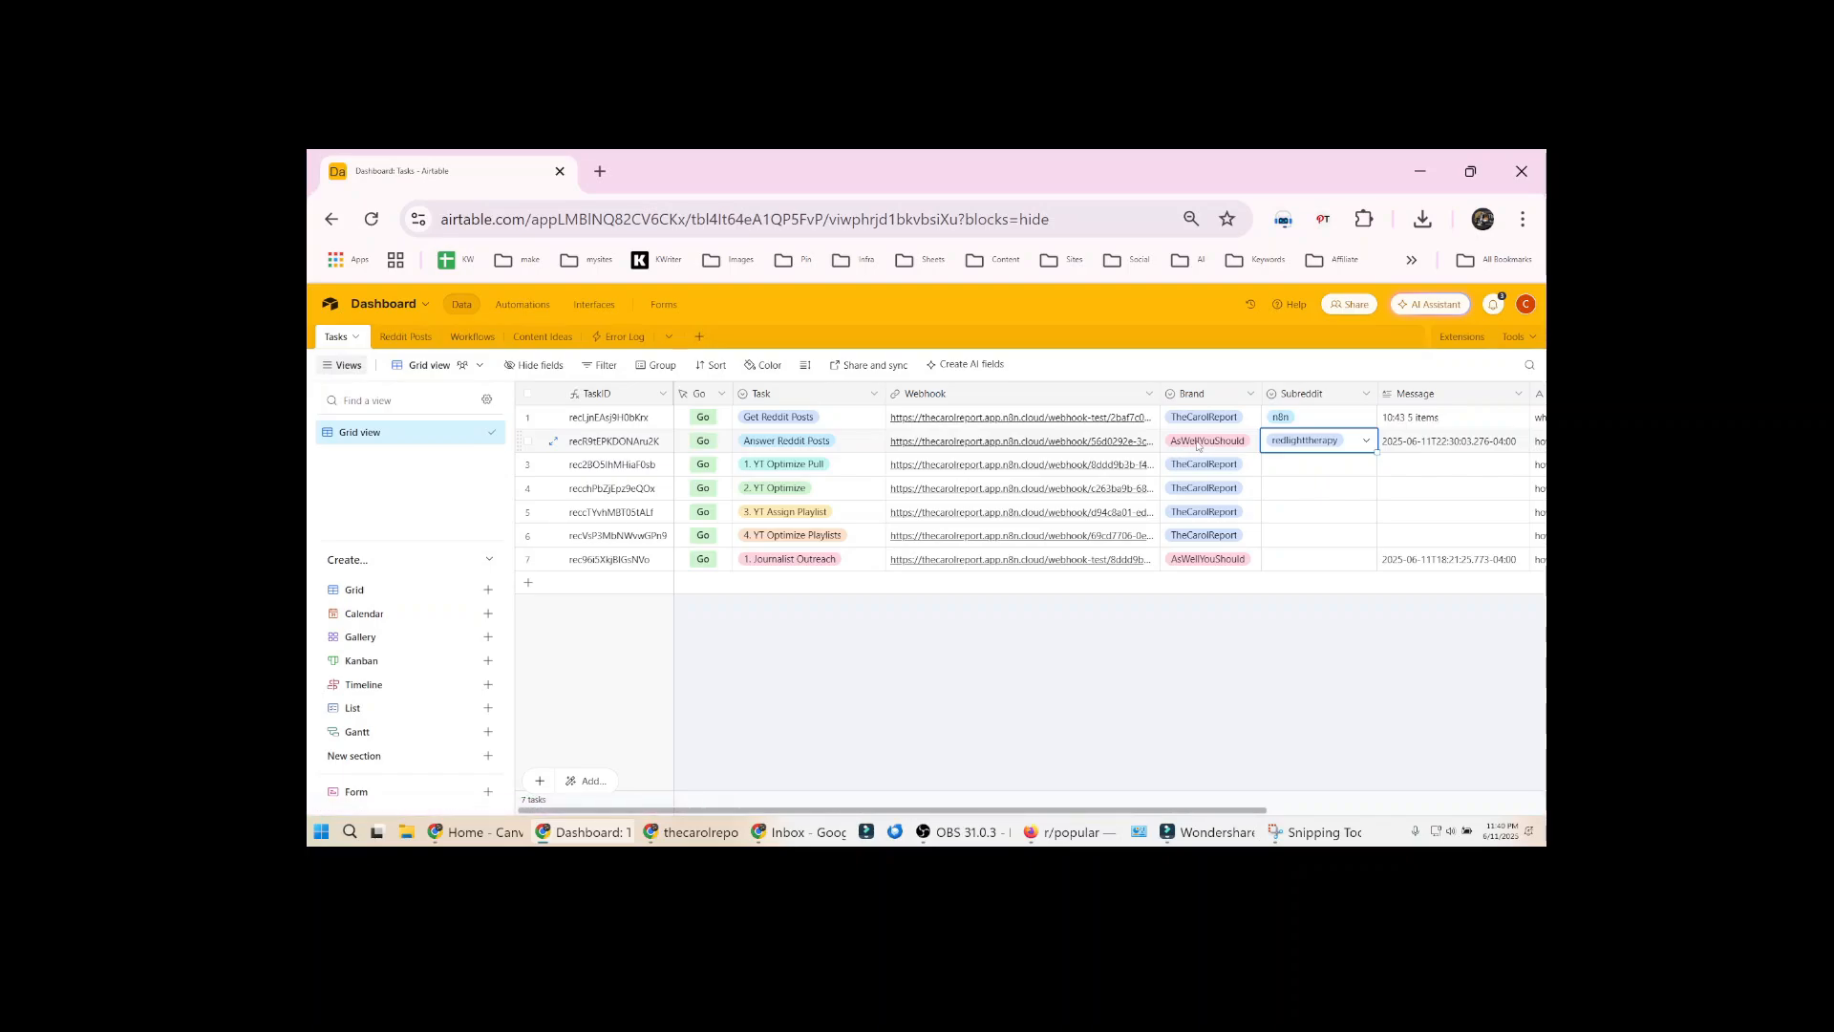
Filter the Reddit Posts table to show only records whose Status is Post
{"action": "left_click", "coordinate": [406, 338]}
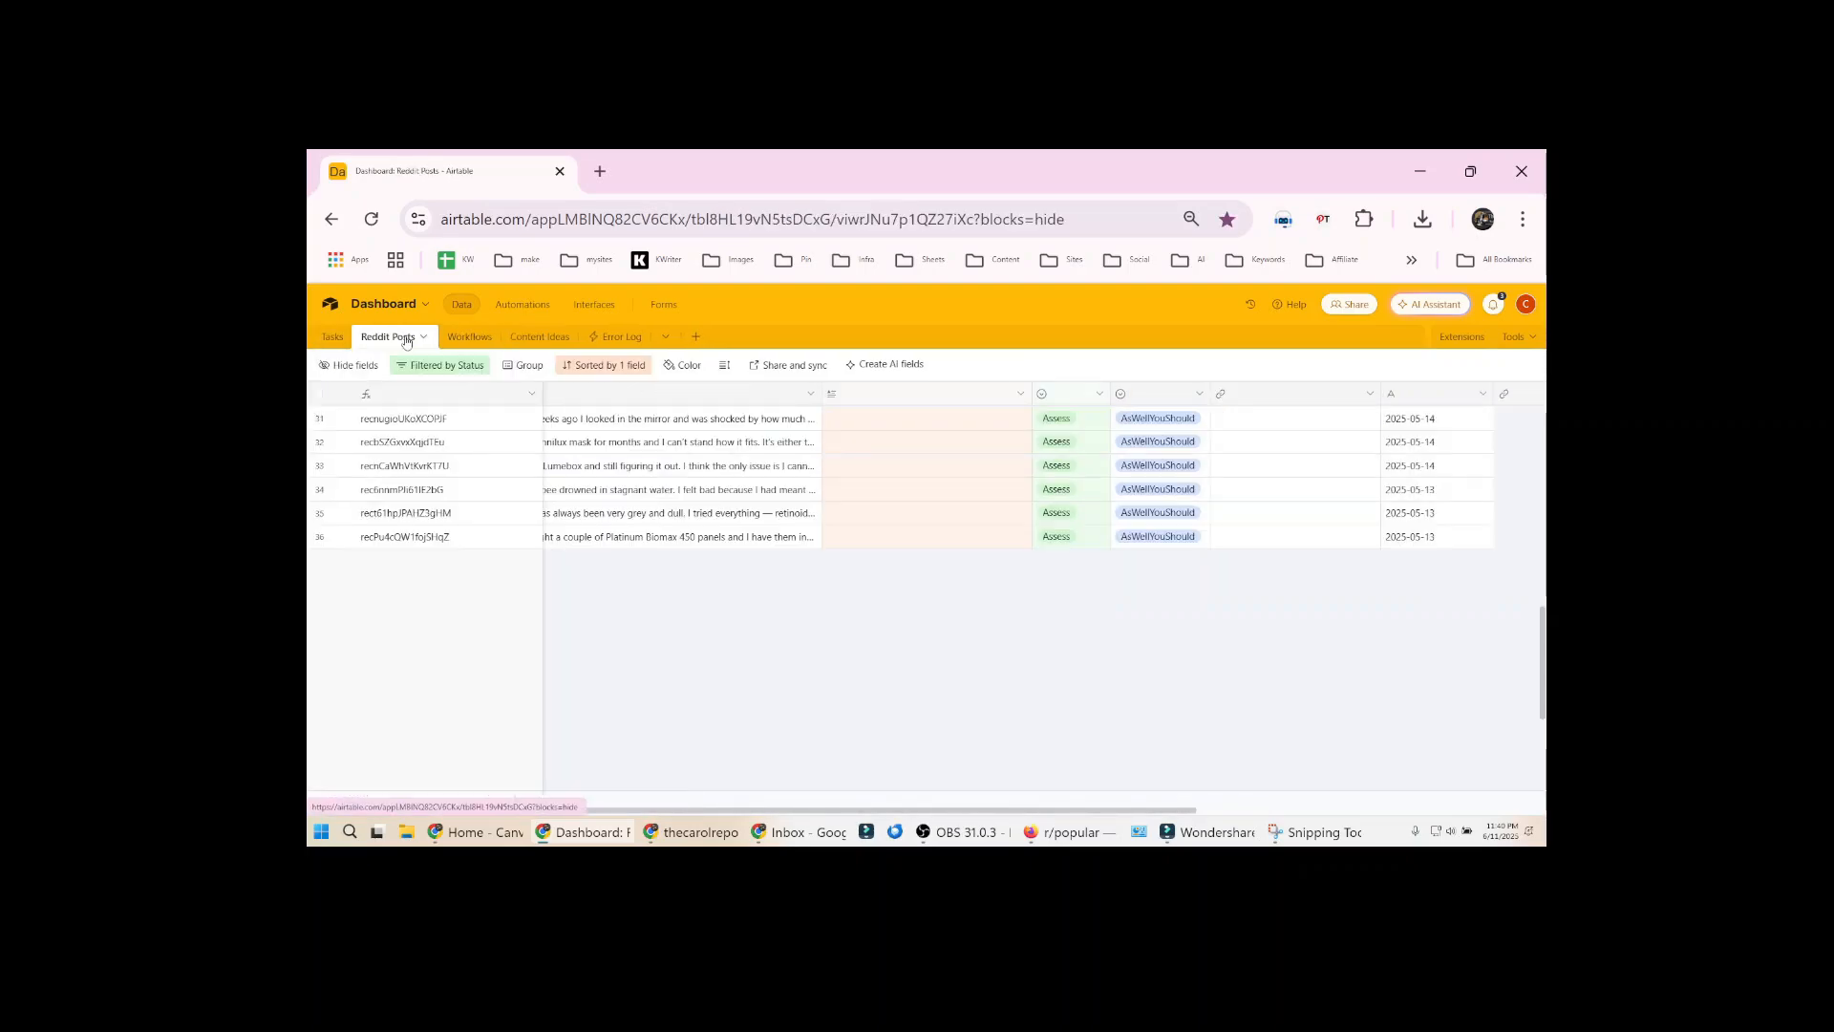
{"action": "left_click", "coordinate": [628, 365]}
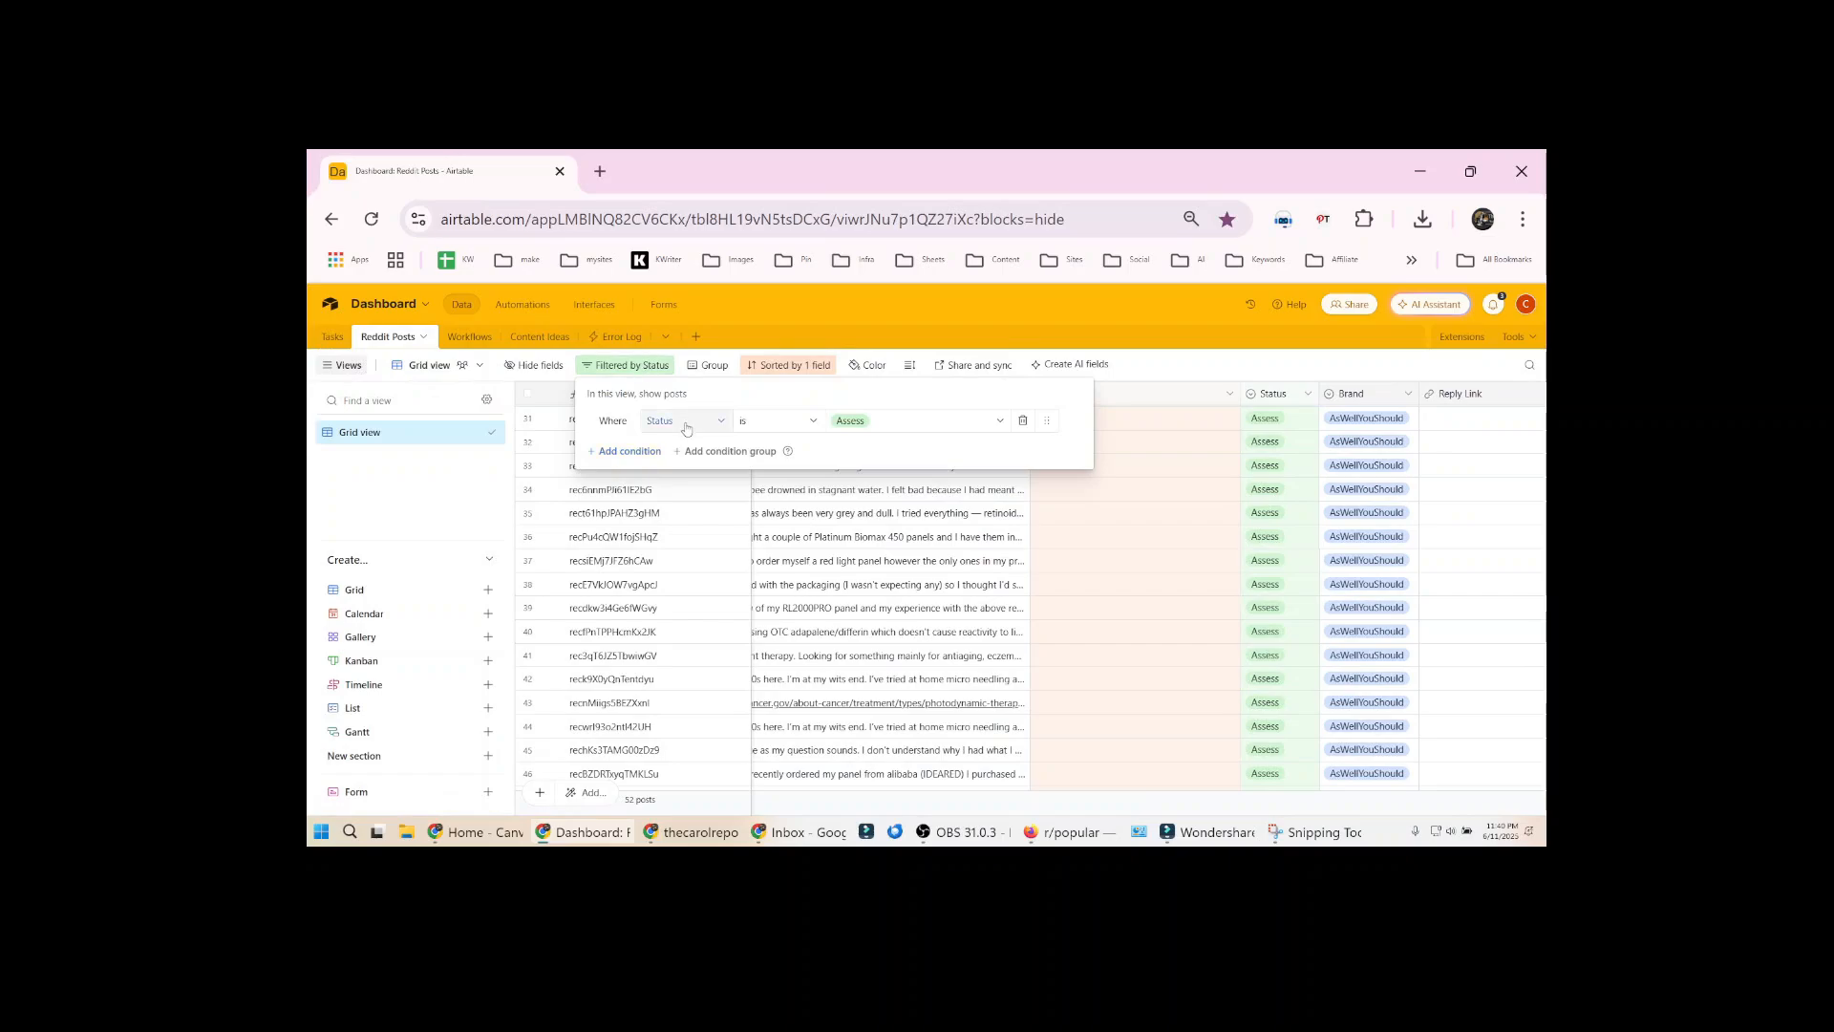
{"action": "left_click", "coordinate": [874, 420]}
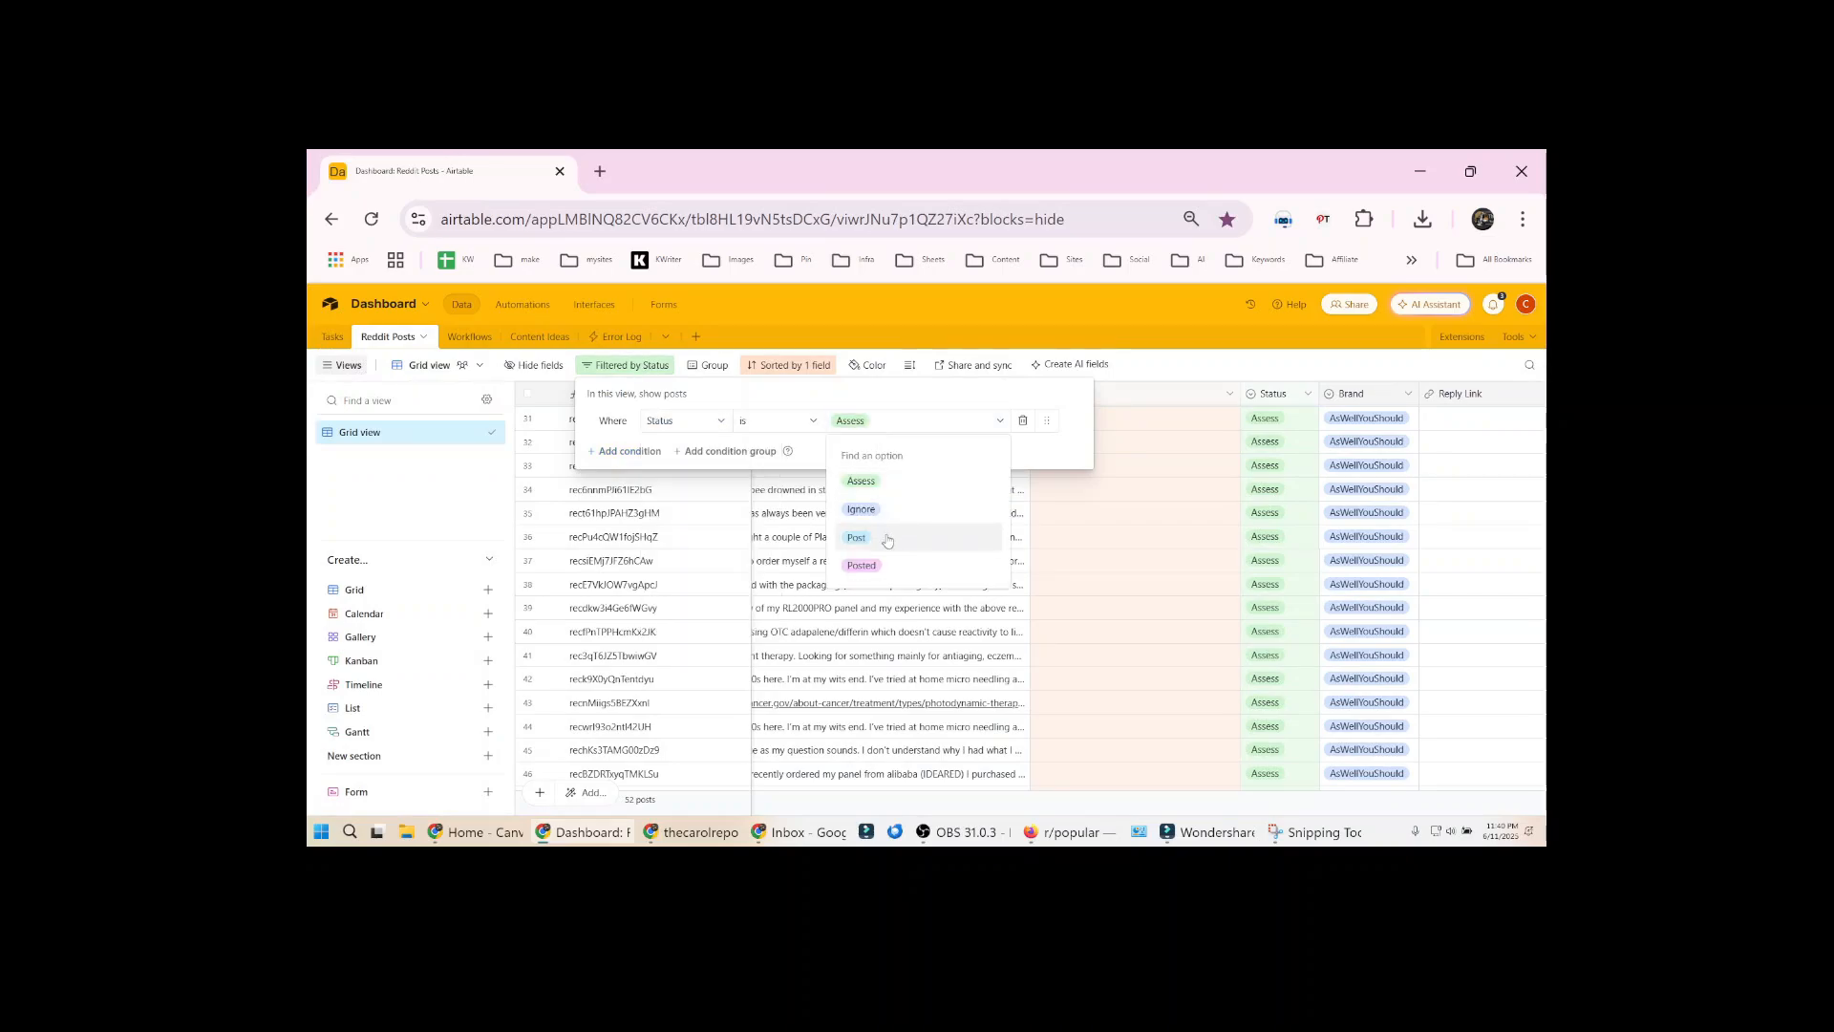
{"action": "left_click", "coordinate": [865, 536]}
{"action": "left_click", "coordinate": [1286, 537]}
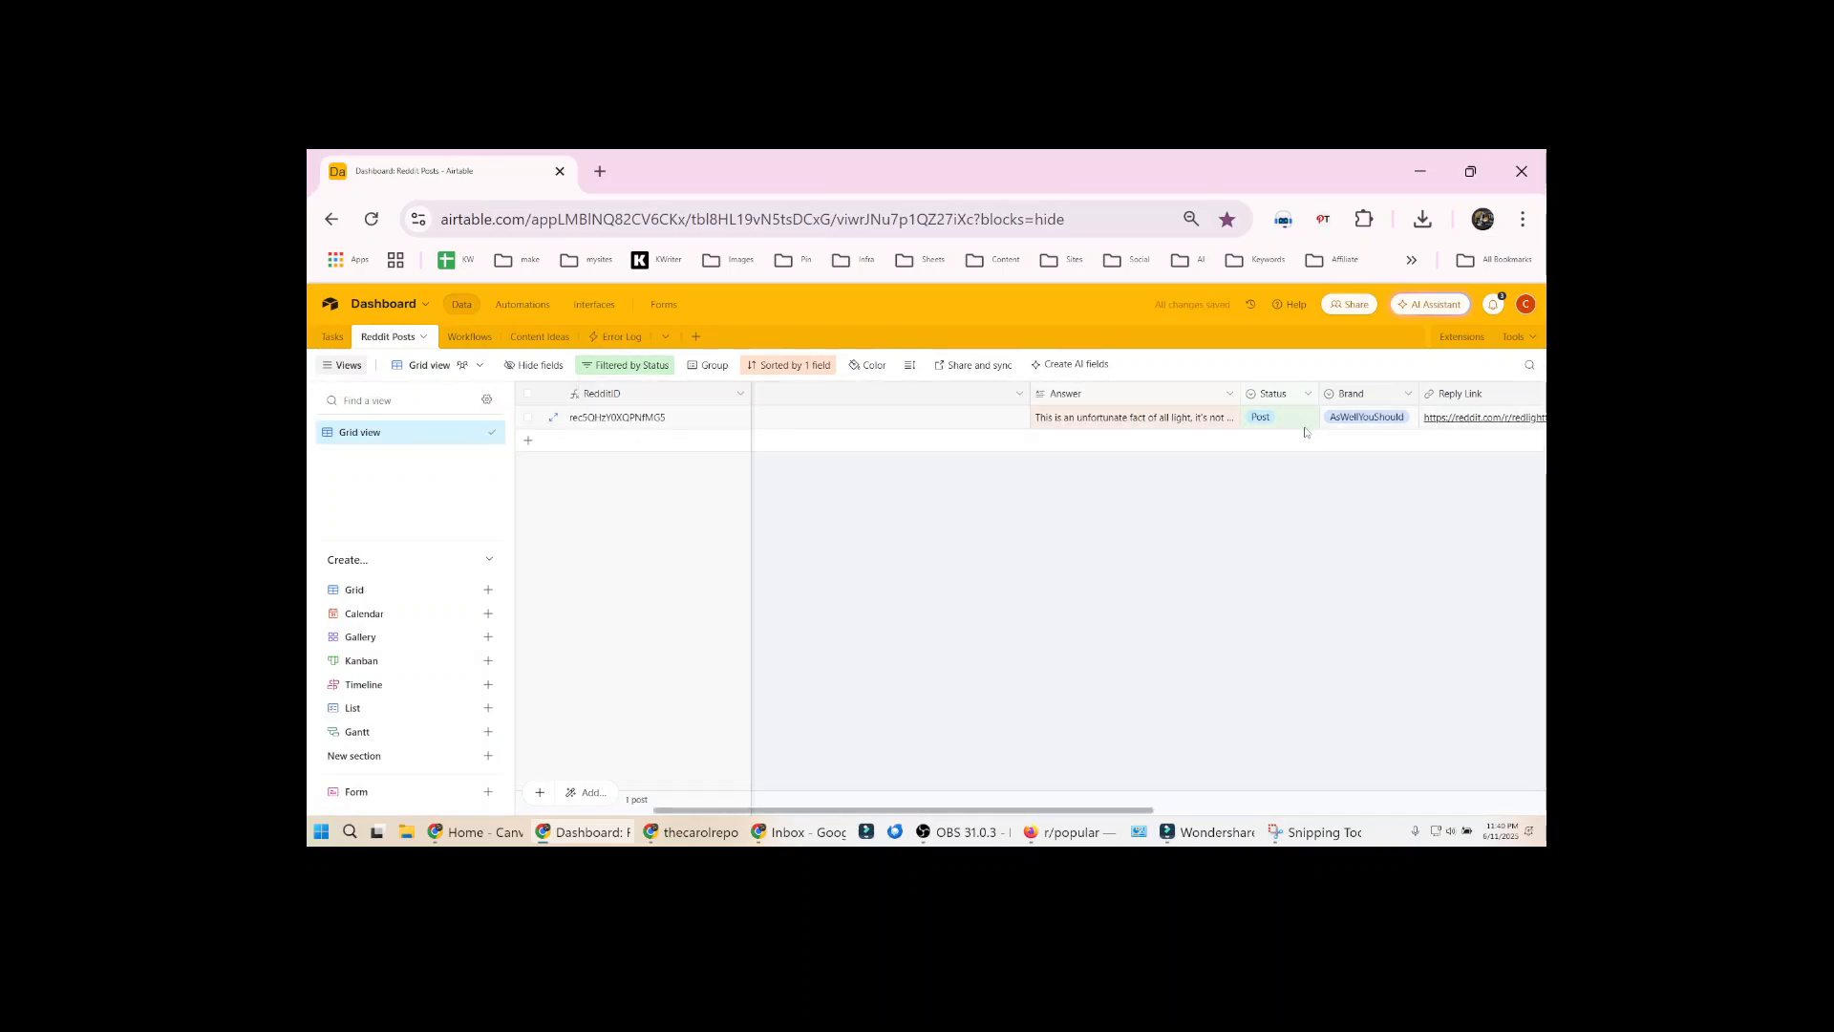
Widen the RedditPostID column enough to show its full name and select the post's ID cell
{"action": "left_click_drag", "start_coordinate": [949, 811], "coordinate": [814, 811]}
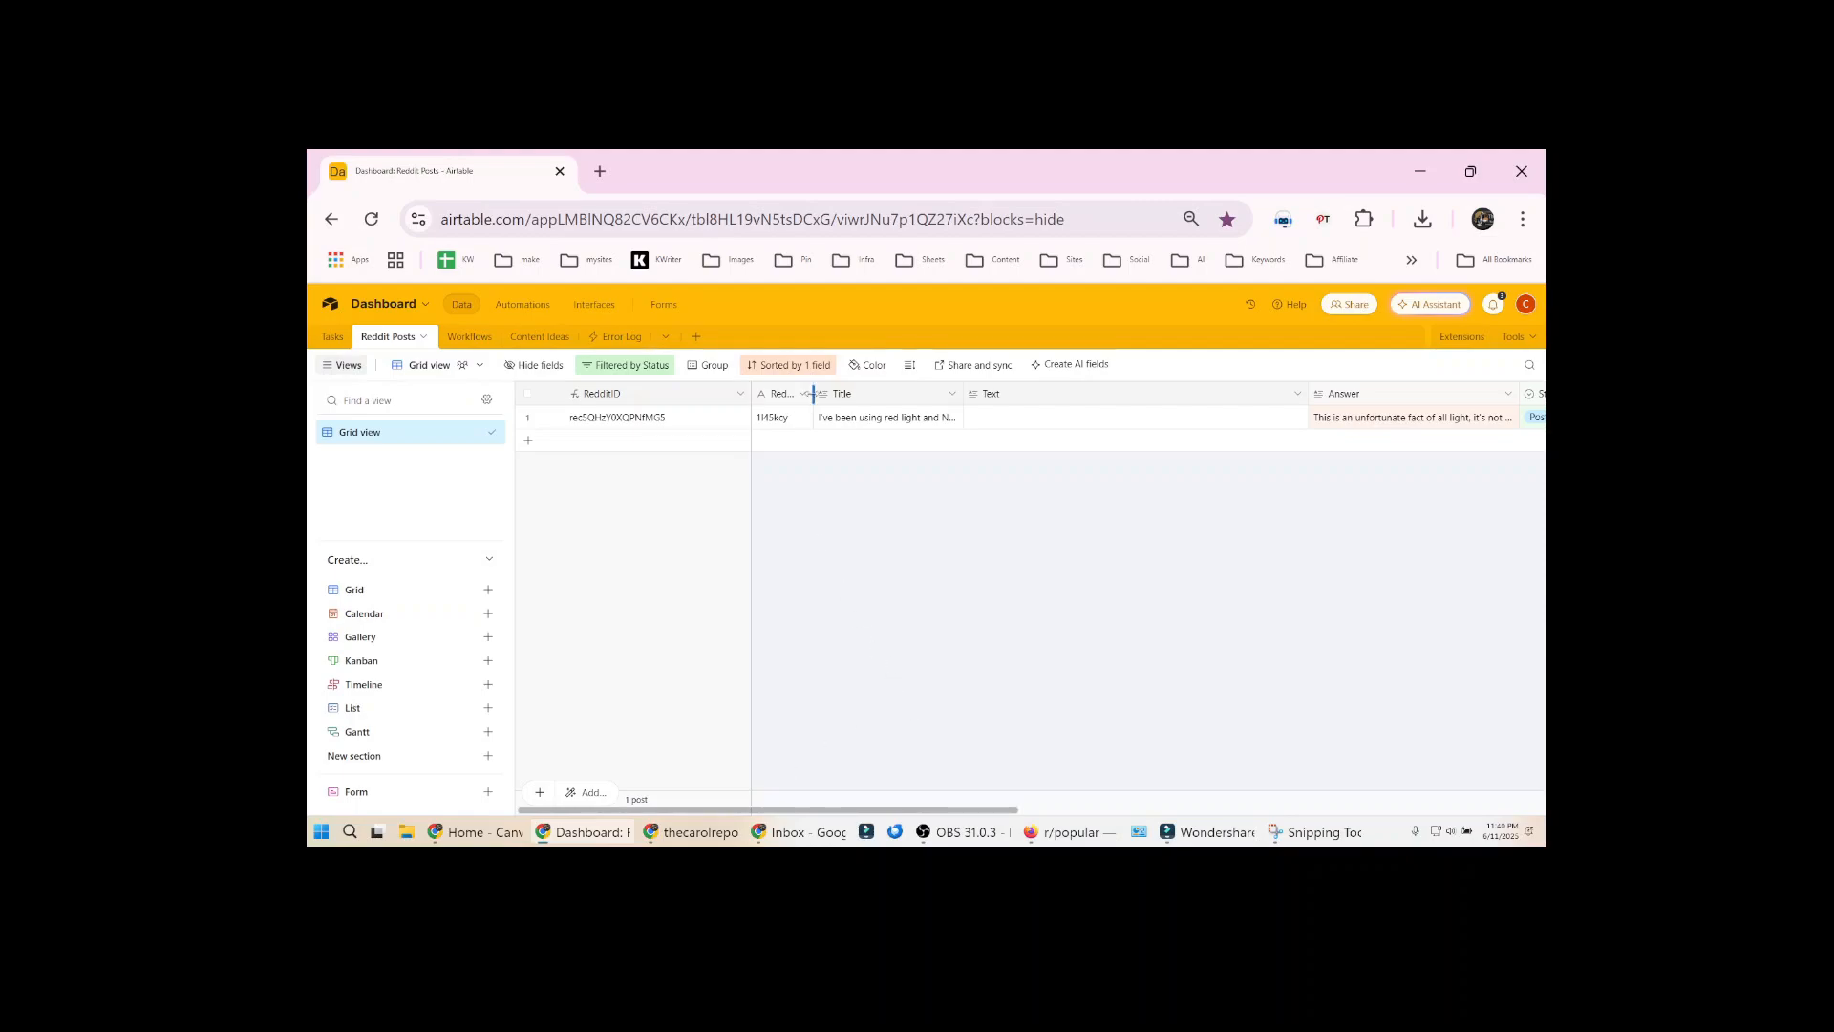
{"action": "left_click_drag", "start_coordinate": [812, 393], "coordinate": [910, 395]}
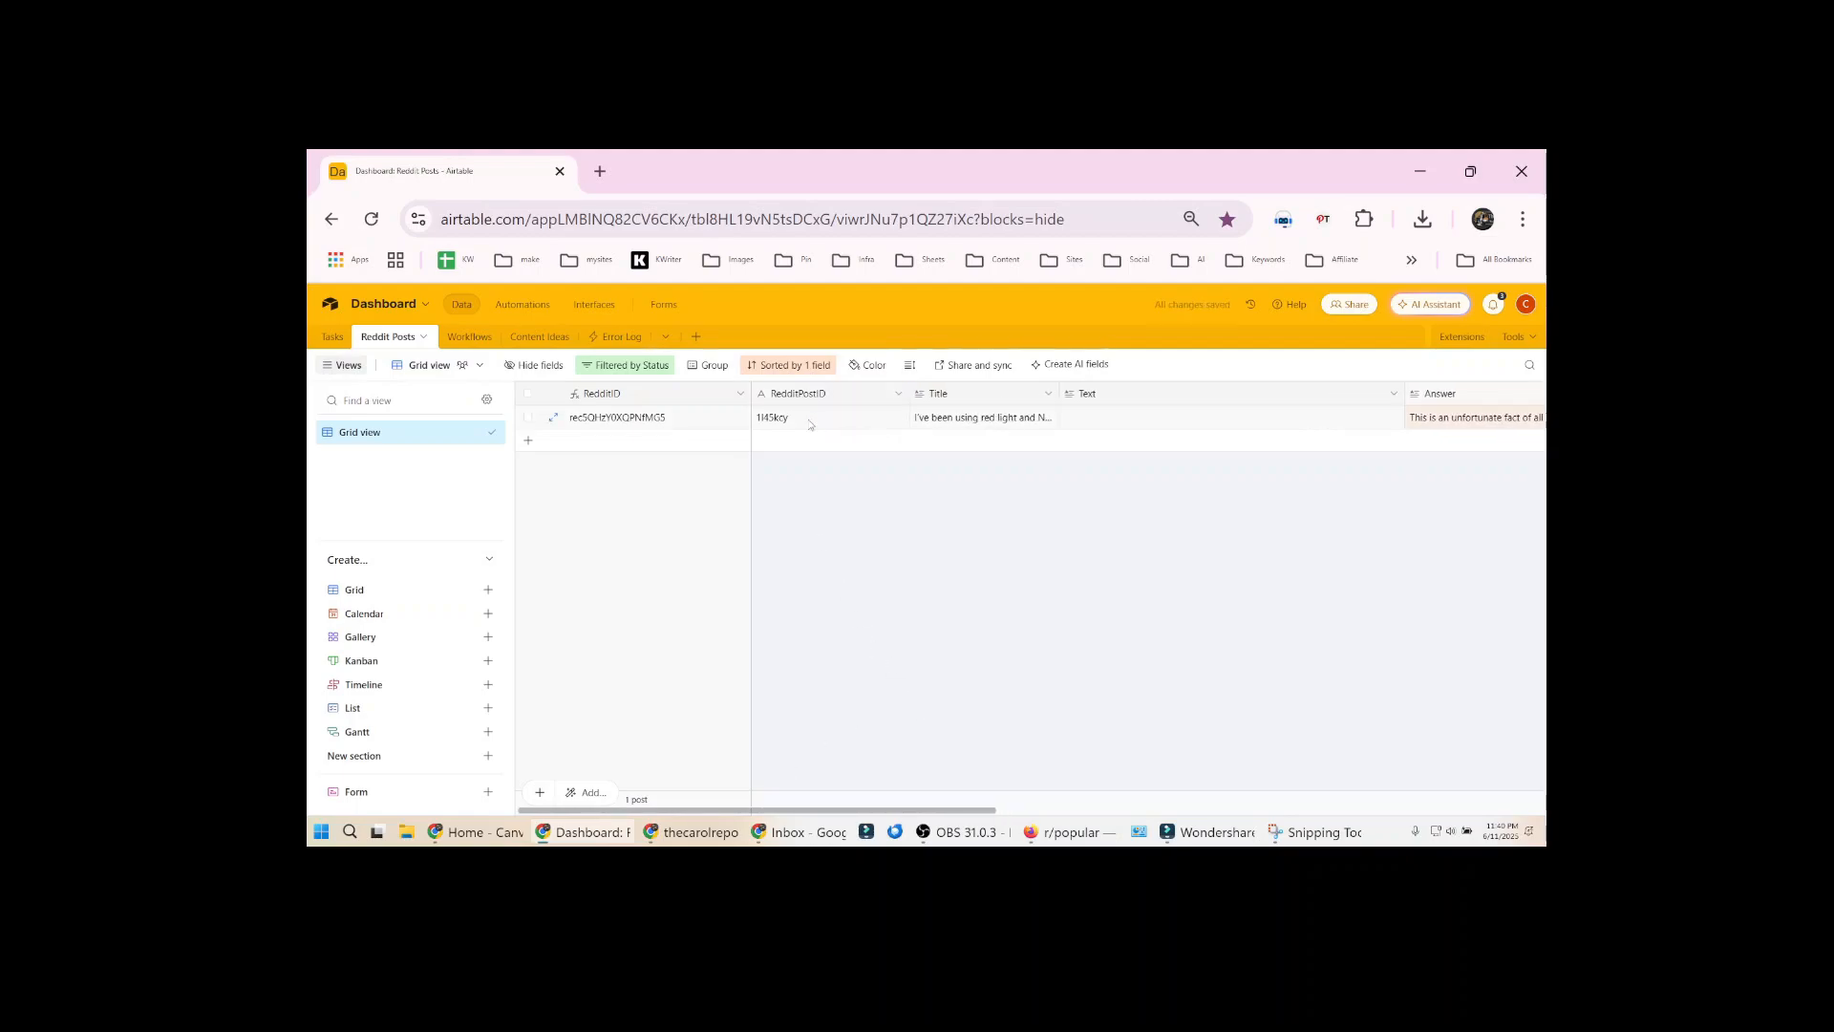
{"action": "left_click", "coordinate": [811, 420]}
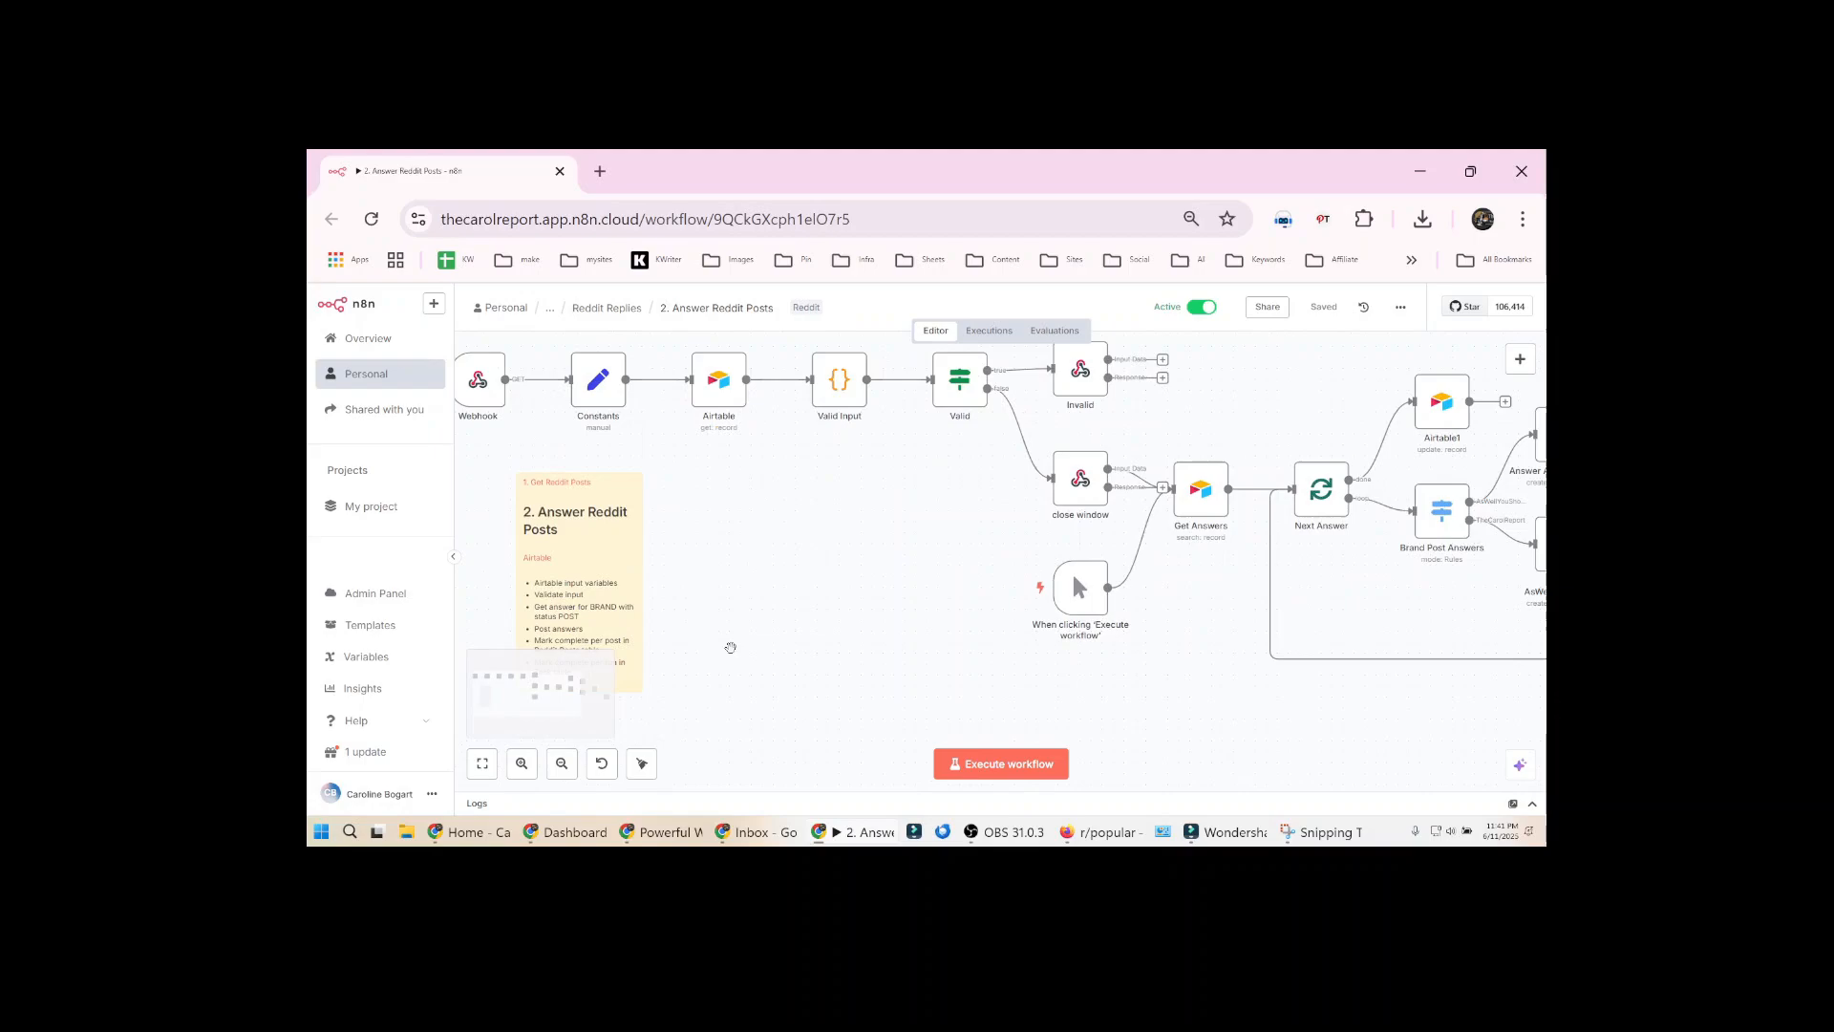
Inspect the Webhook node's test URL, method and response settings in the Answer Reddit Posts workflow
{"action": "scroll", "coordinate": [1151, 554], "scroll_direction": "up", "scroll_amount": 3}
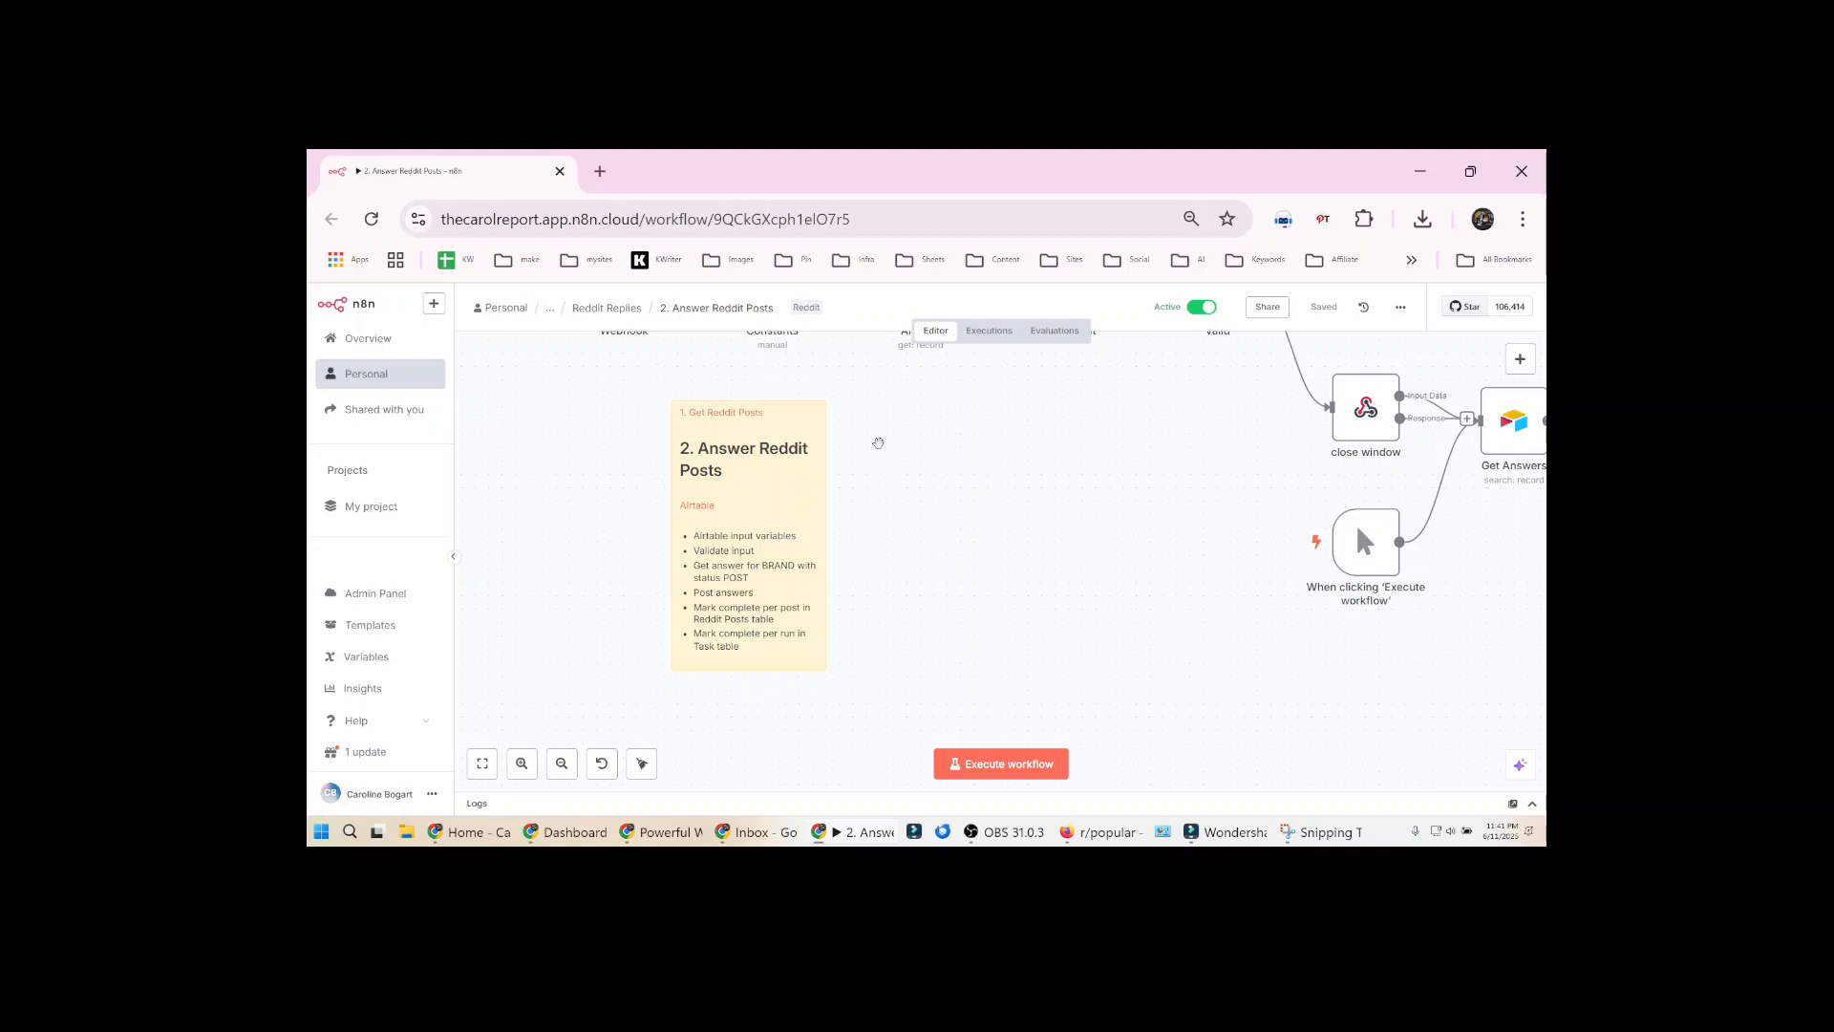
{"action": "left_click_drag", "start_coordinate": [872, 463], "coordinate": [877, 630]}
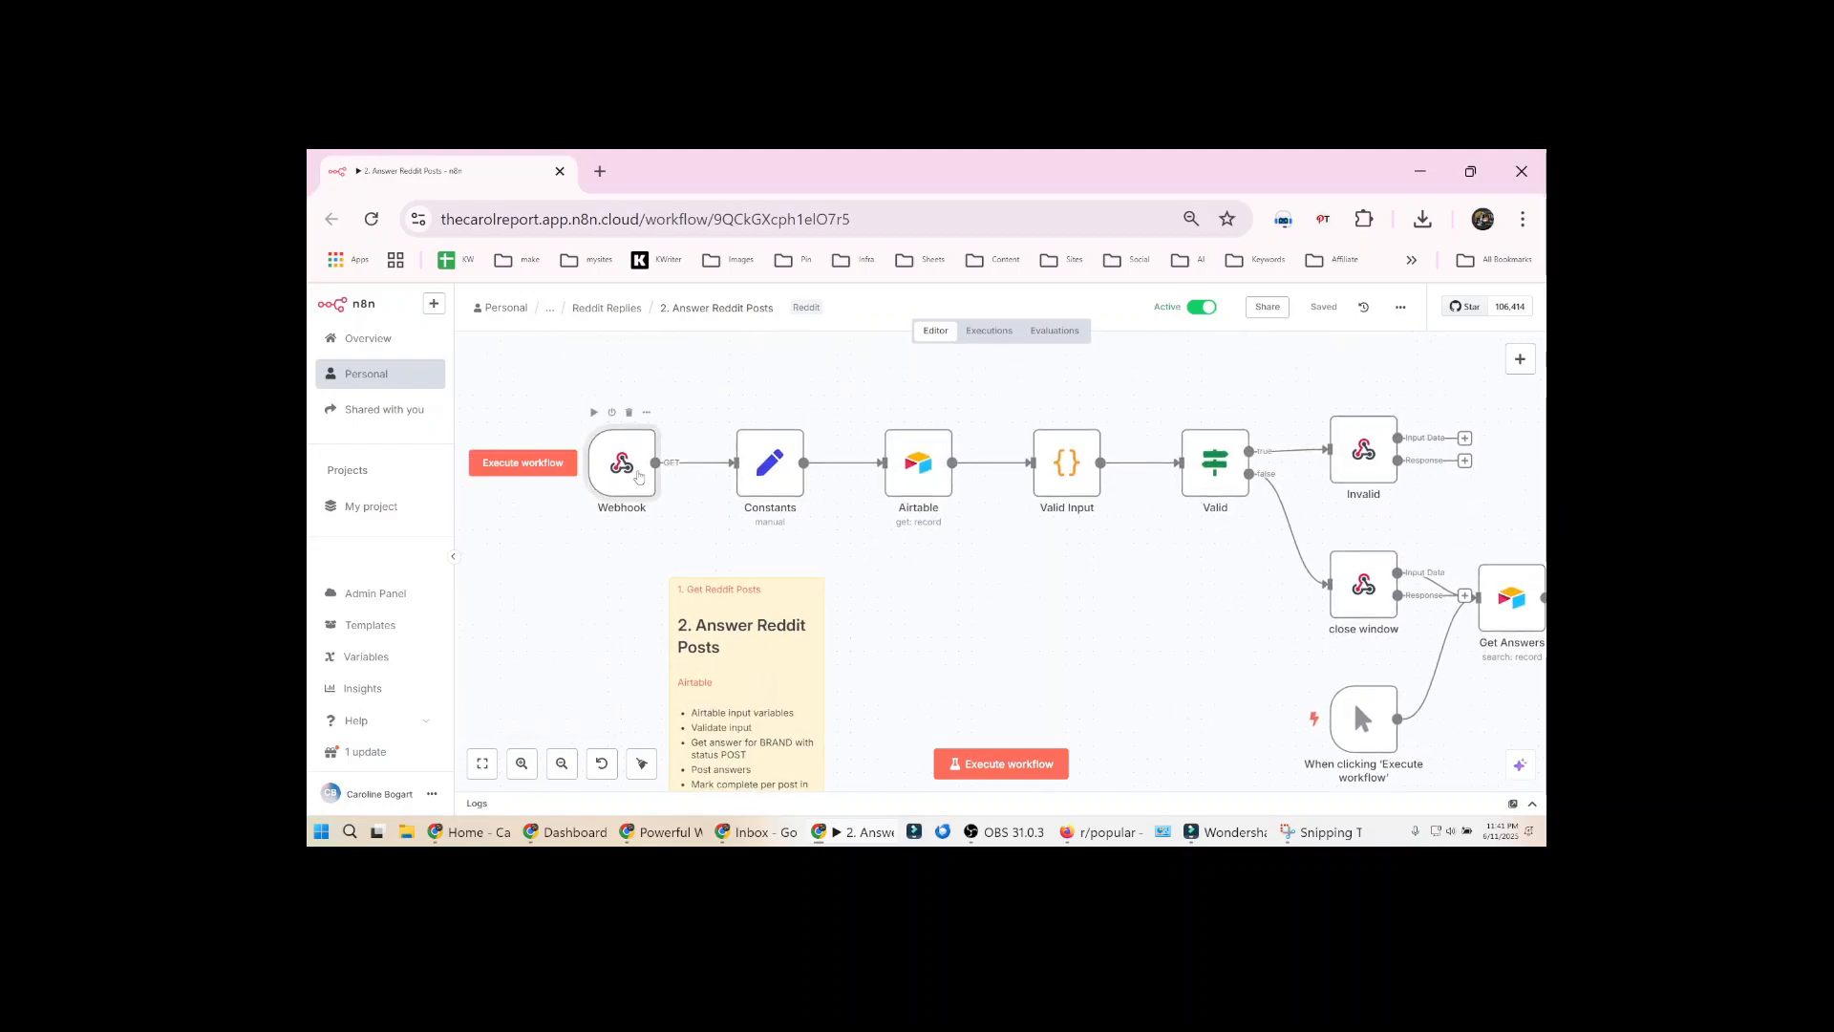
{"action": "double_click", "coordinate": [638, 475]}
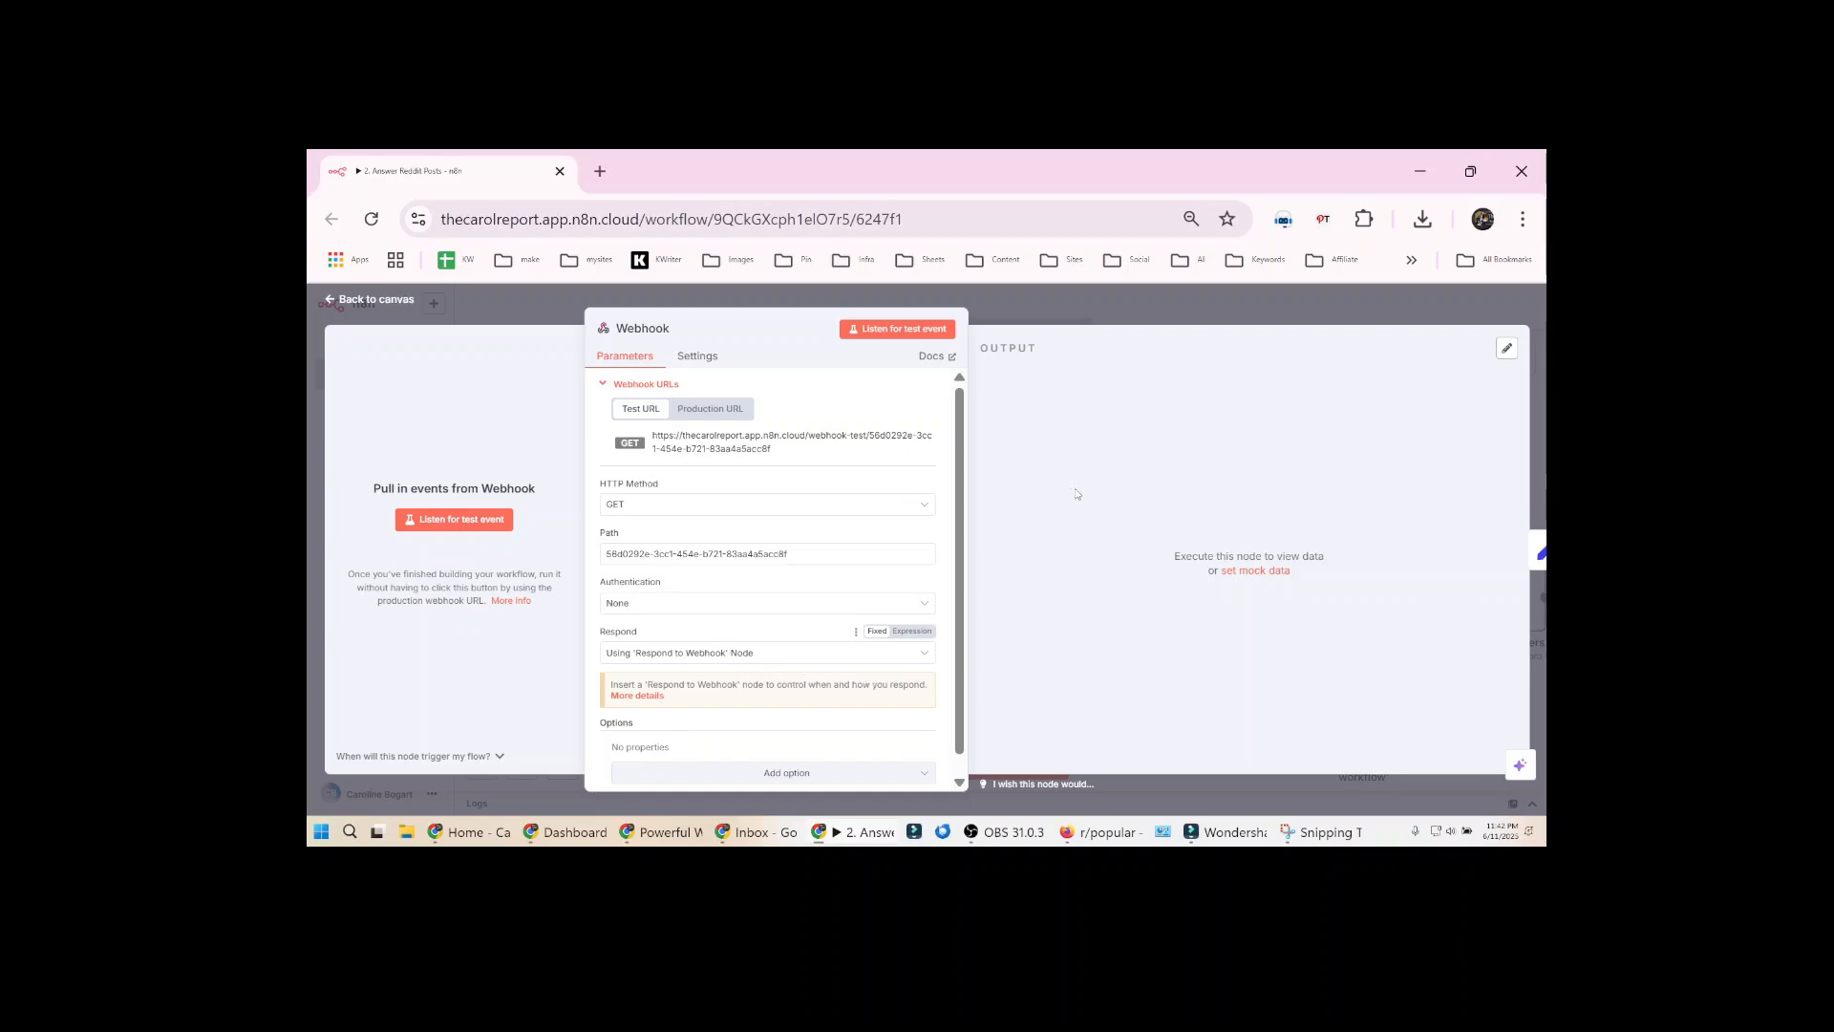
{"action": "left_click", "coordinate": [1032, 313]}
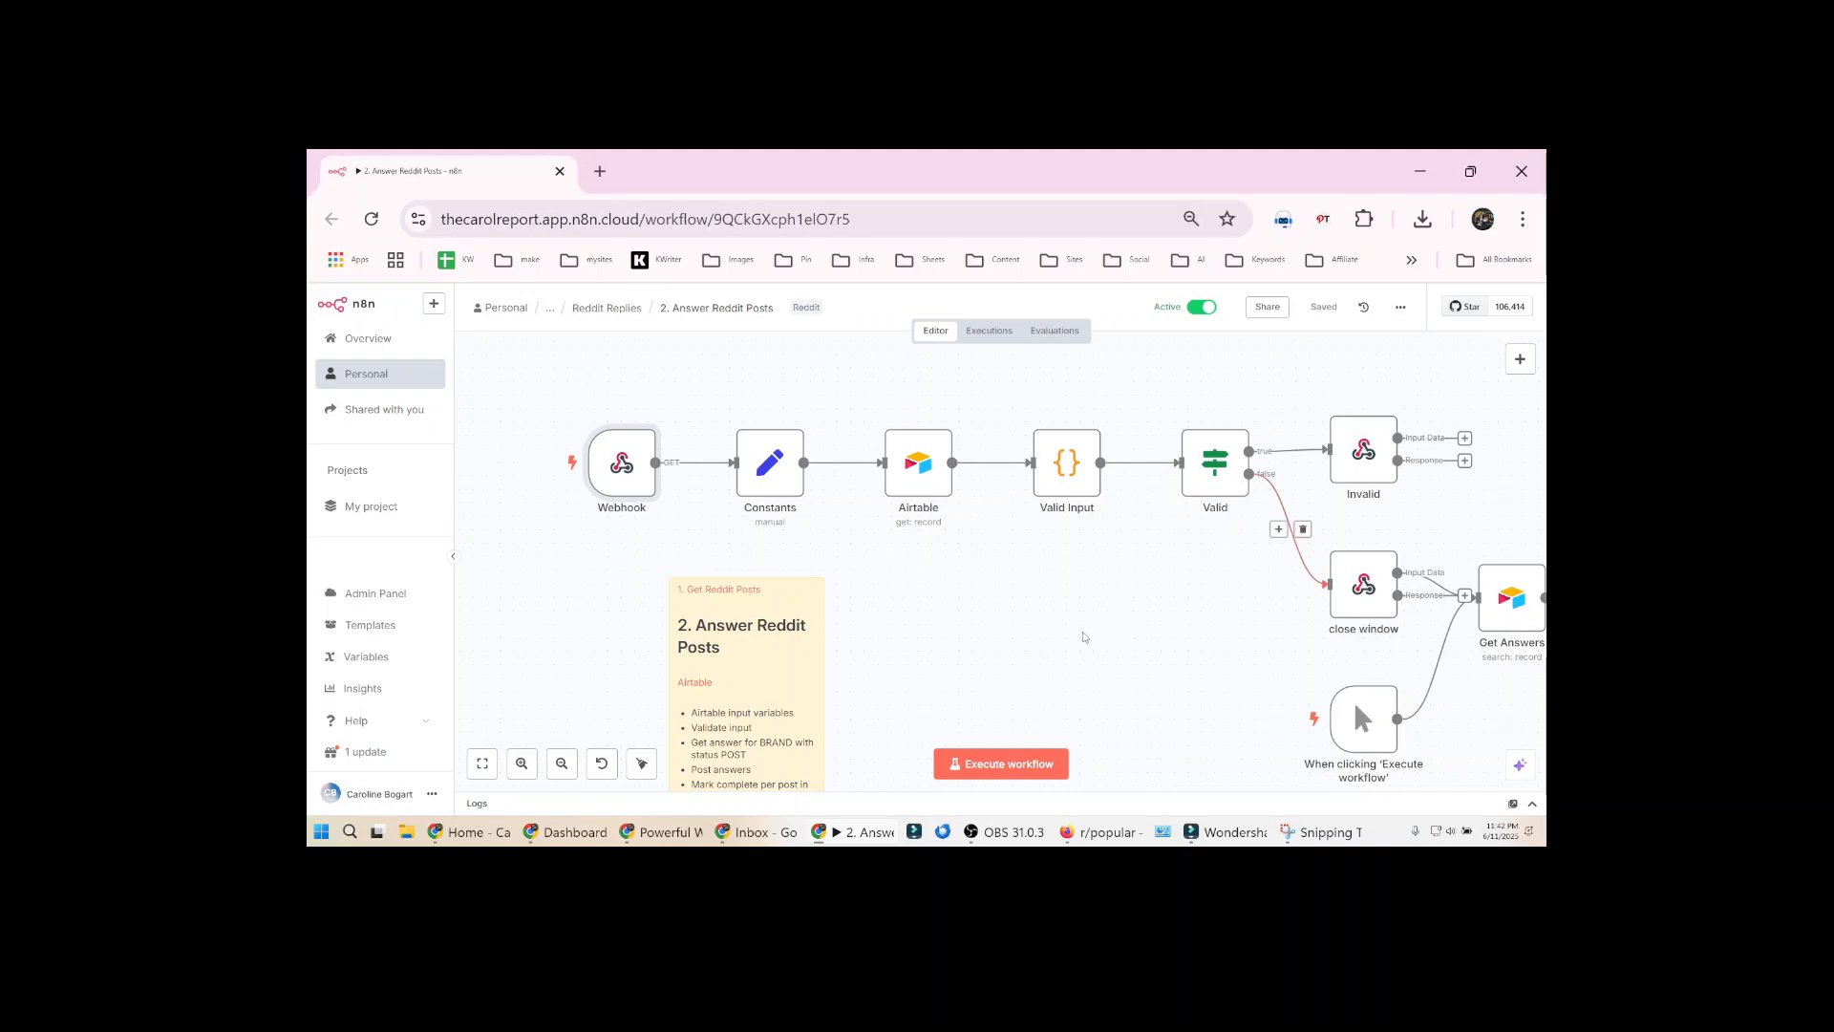
Inspect the brand and subreddit string fields defined in the Constants node
{"action": "left_click", "coordinate": [774, 475]}
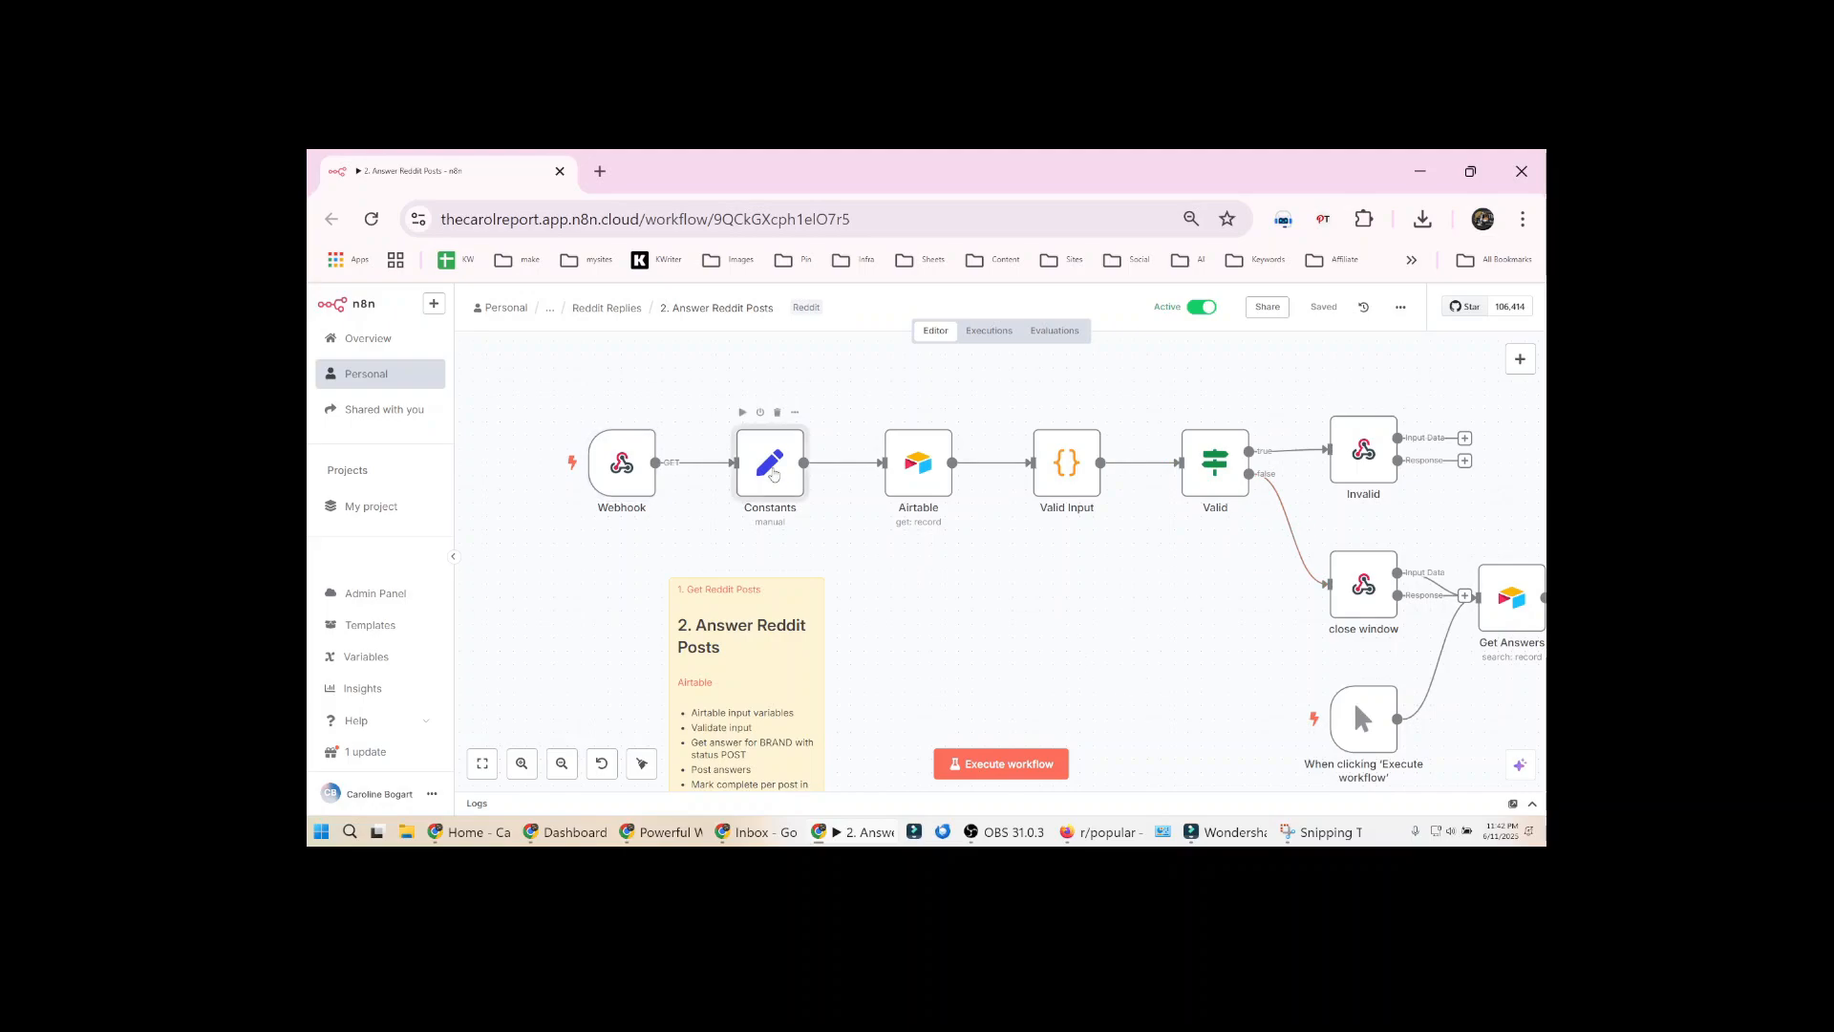
{"action": "double_click", "coordinate": [773, 475]}
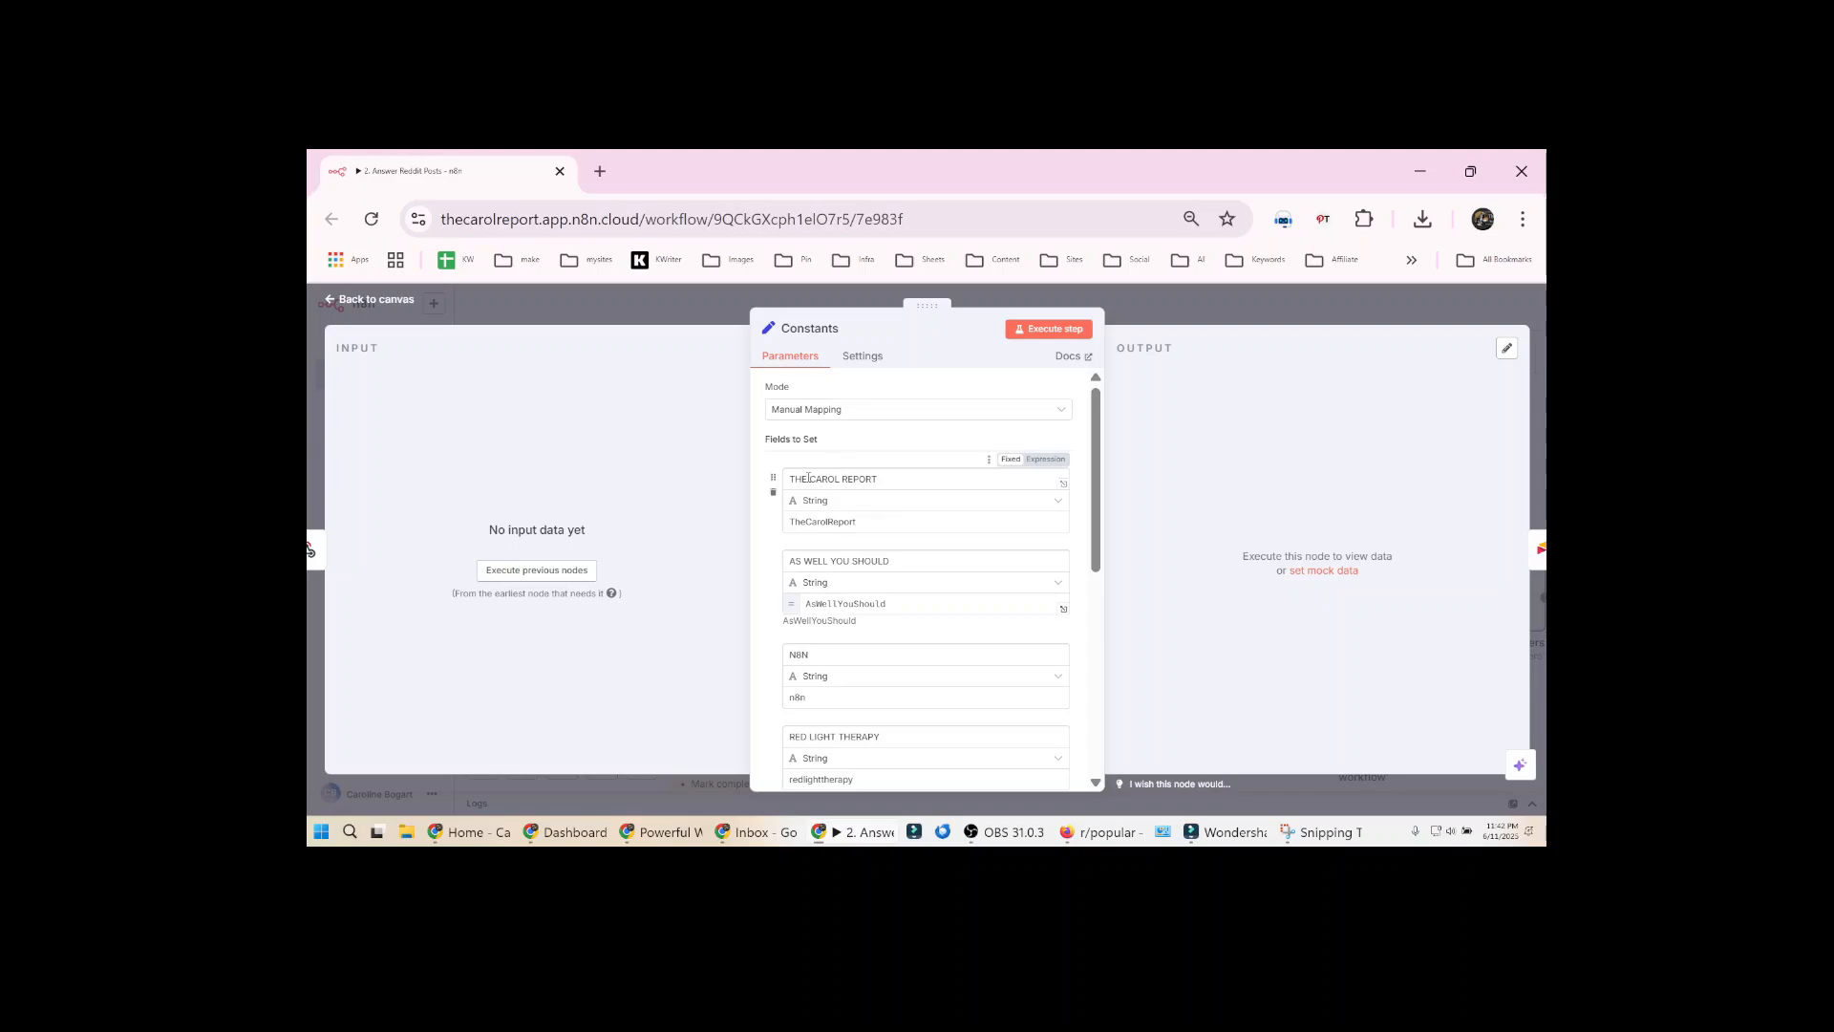
{"action": "left_click", "coordinate": [1139, 313]}
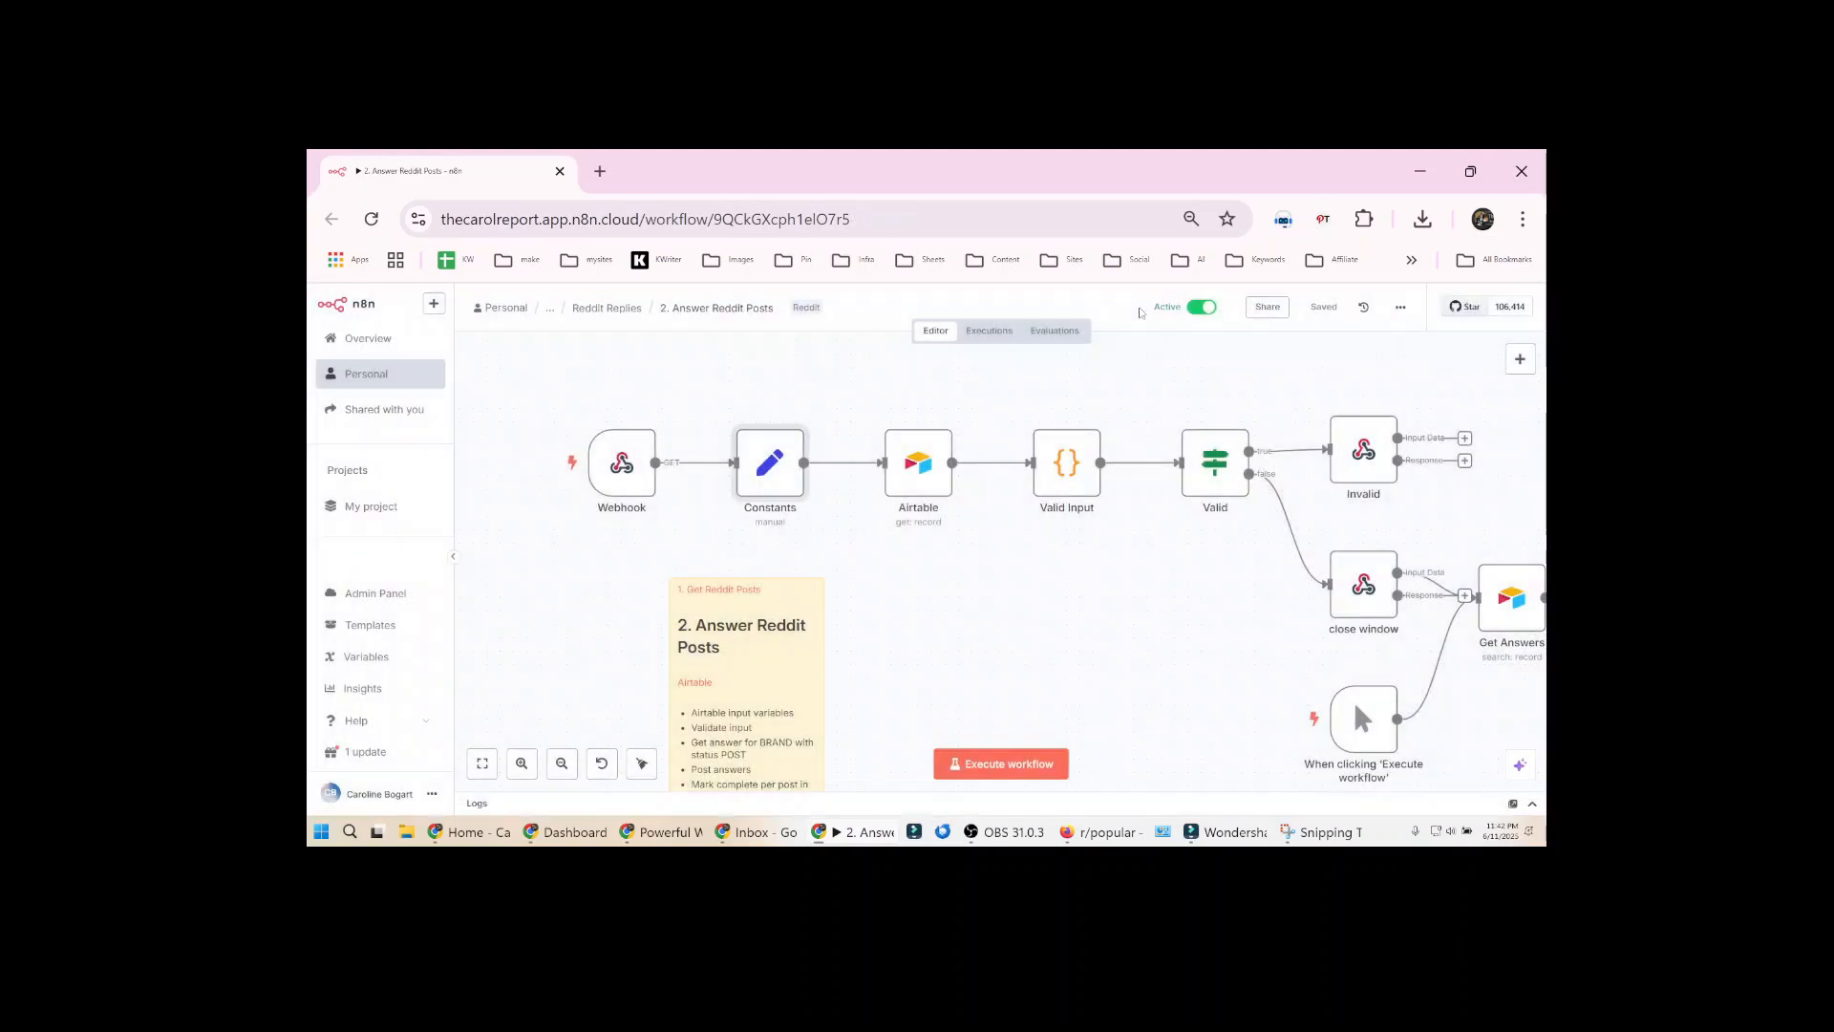
Inspect the Airtable node and check the Webhook node's test URL against the Answer Reddit Posts task in Airtable
{"action": "left_click", "coordinate": [917, 465]}
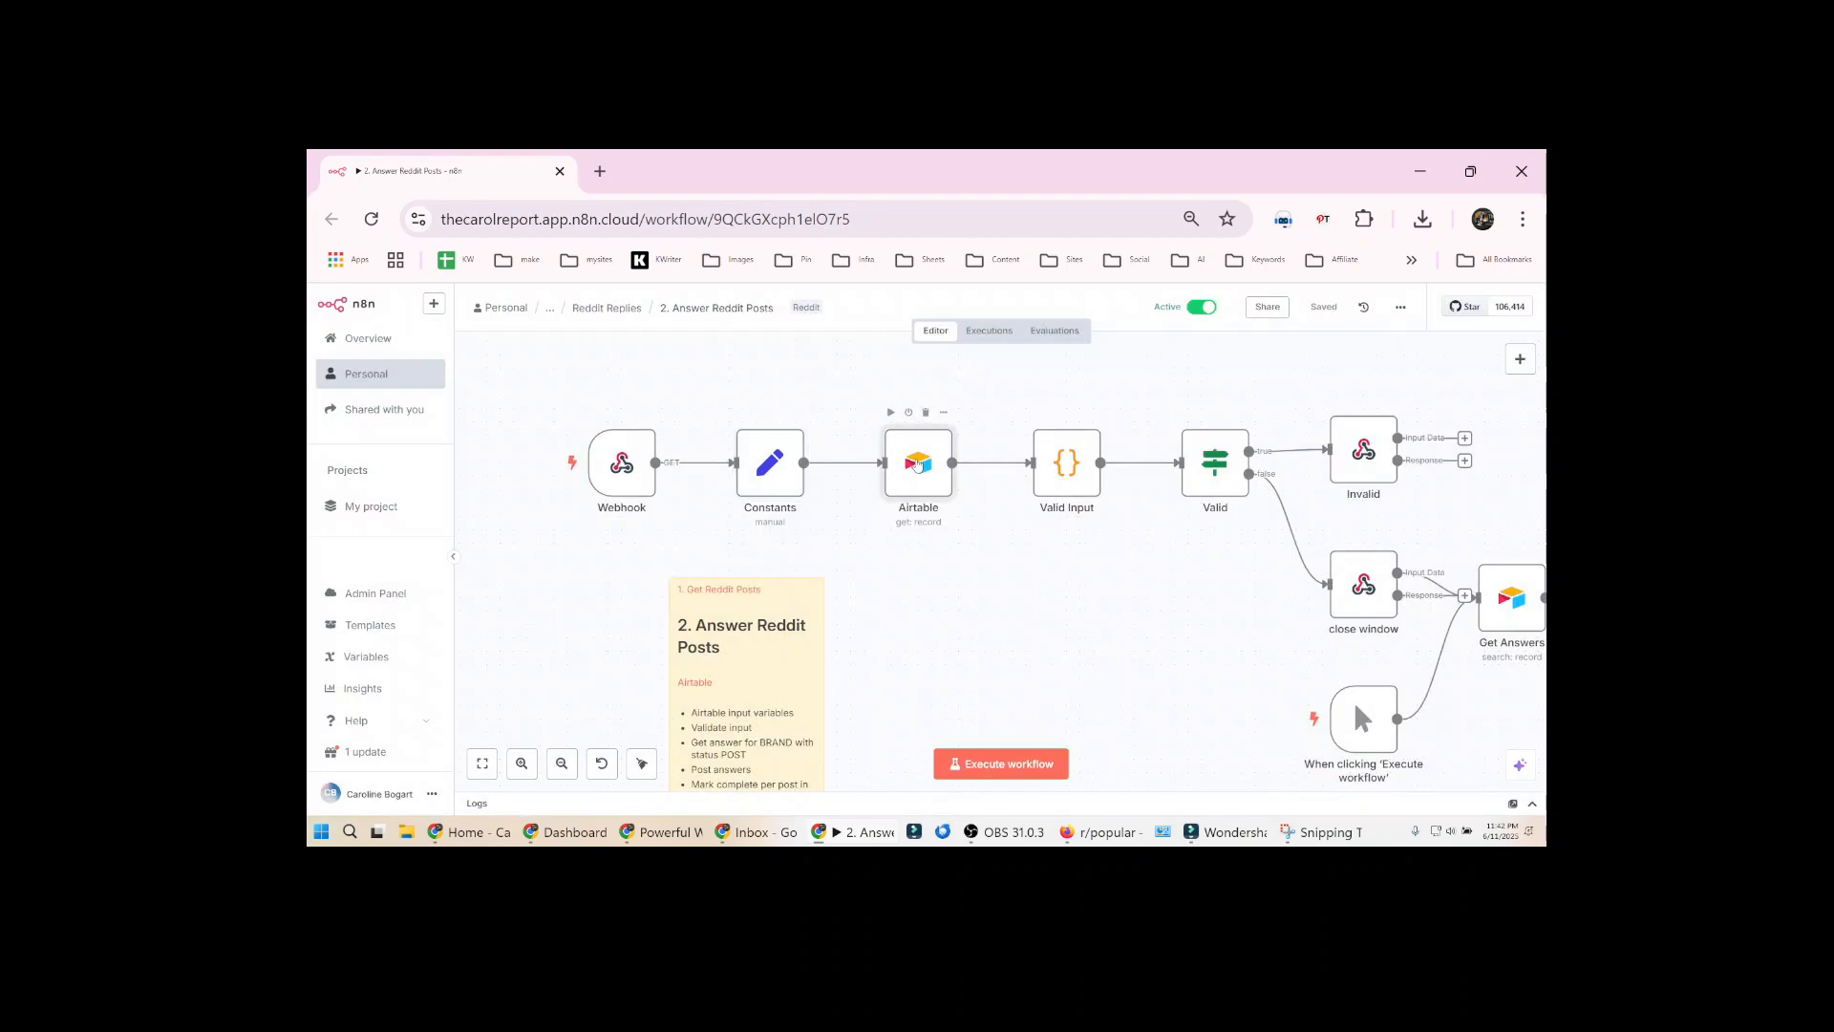
{"action": "double_click", "coordinate": [917, 465]}
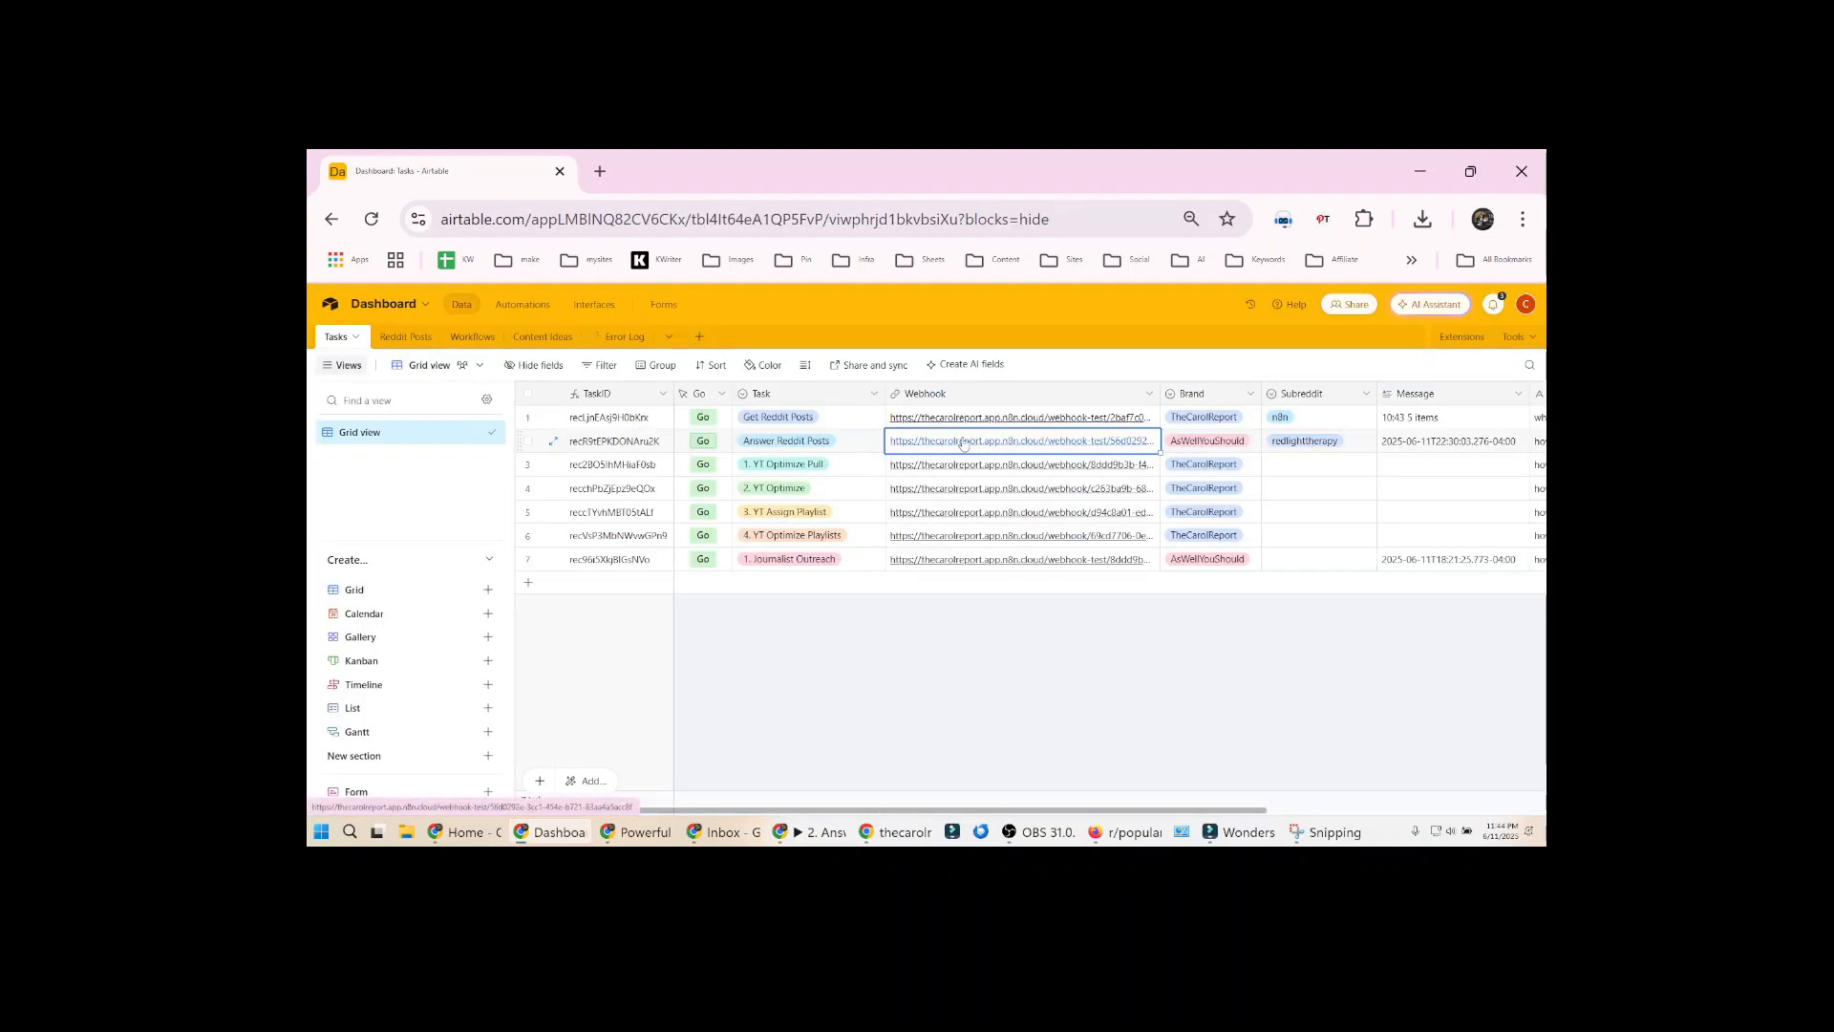
{"action": "key", "text": "alt+Tab"}
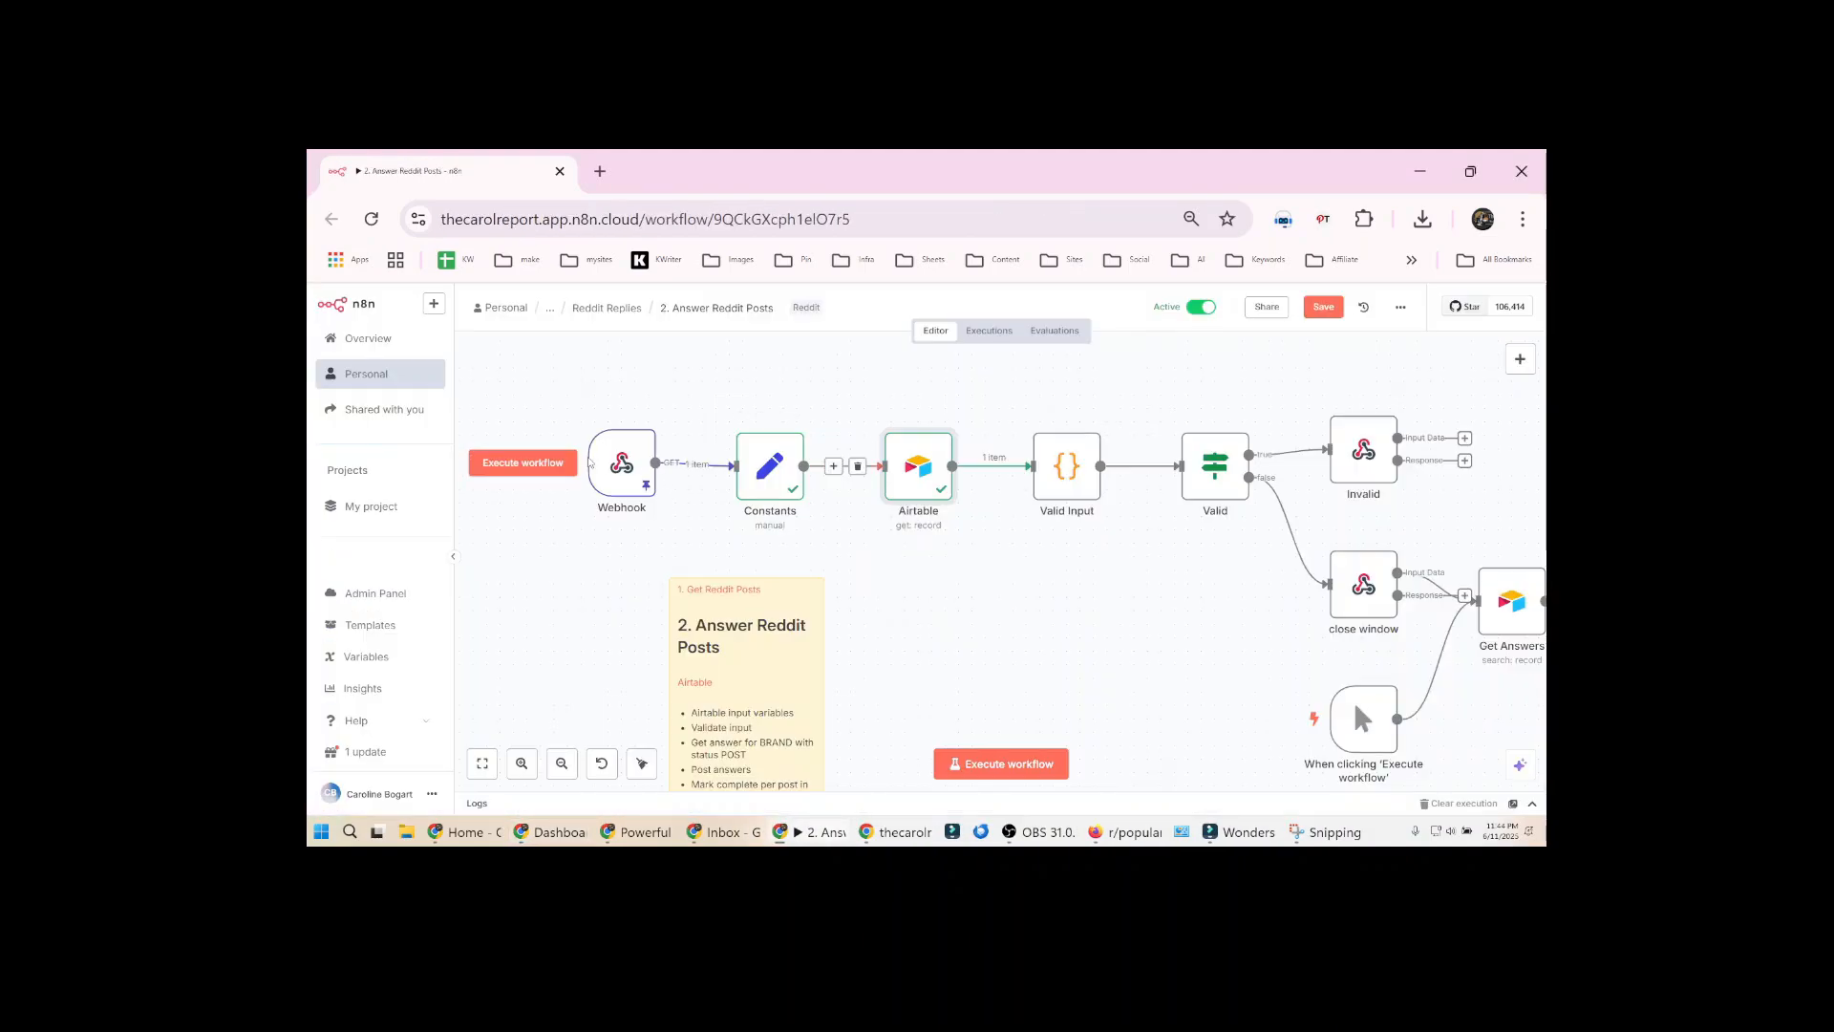
{"action": "double_click", "coordinate": [623, 464]}
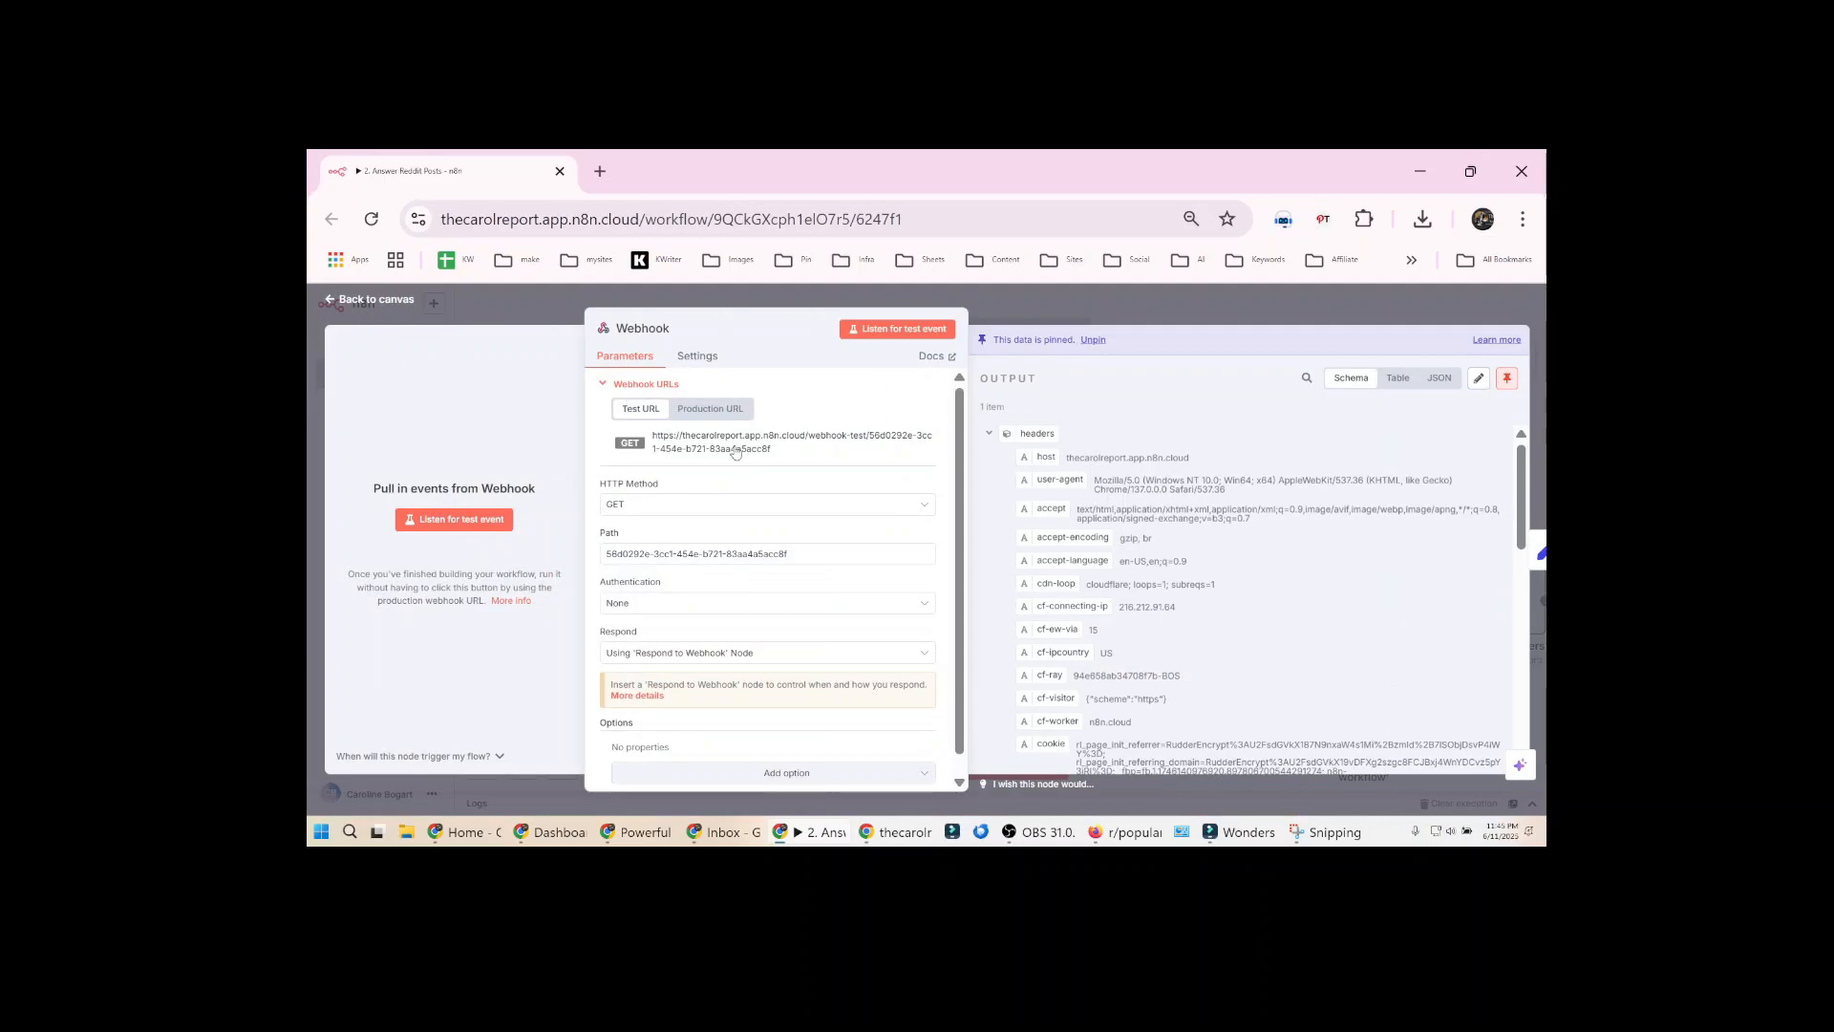
{"action": "key", "text": "alt+Tab"}
Examine the Go button field's URL formula in the Tasks table, including its recordid parameter
{"action": "double_click", "coordinate": [700, 397]}
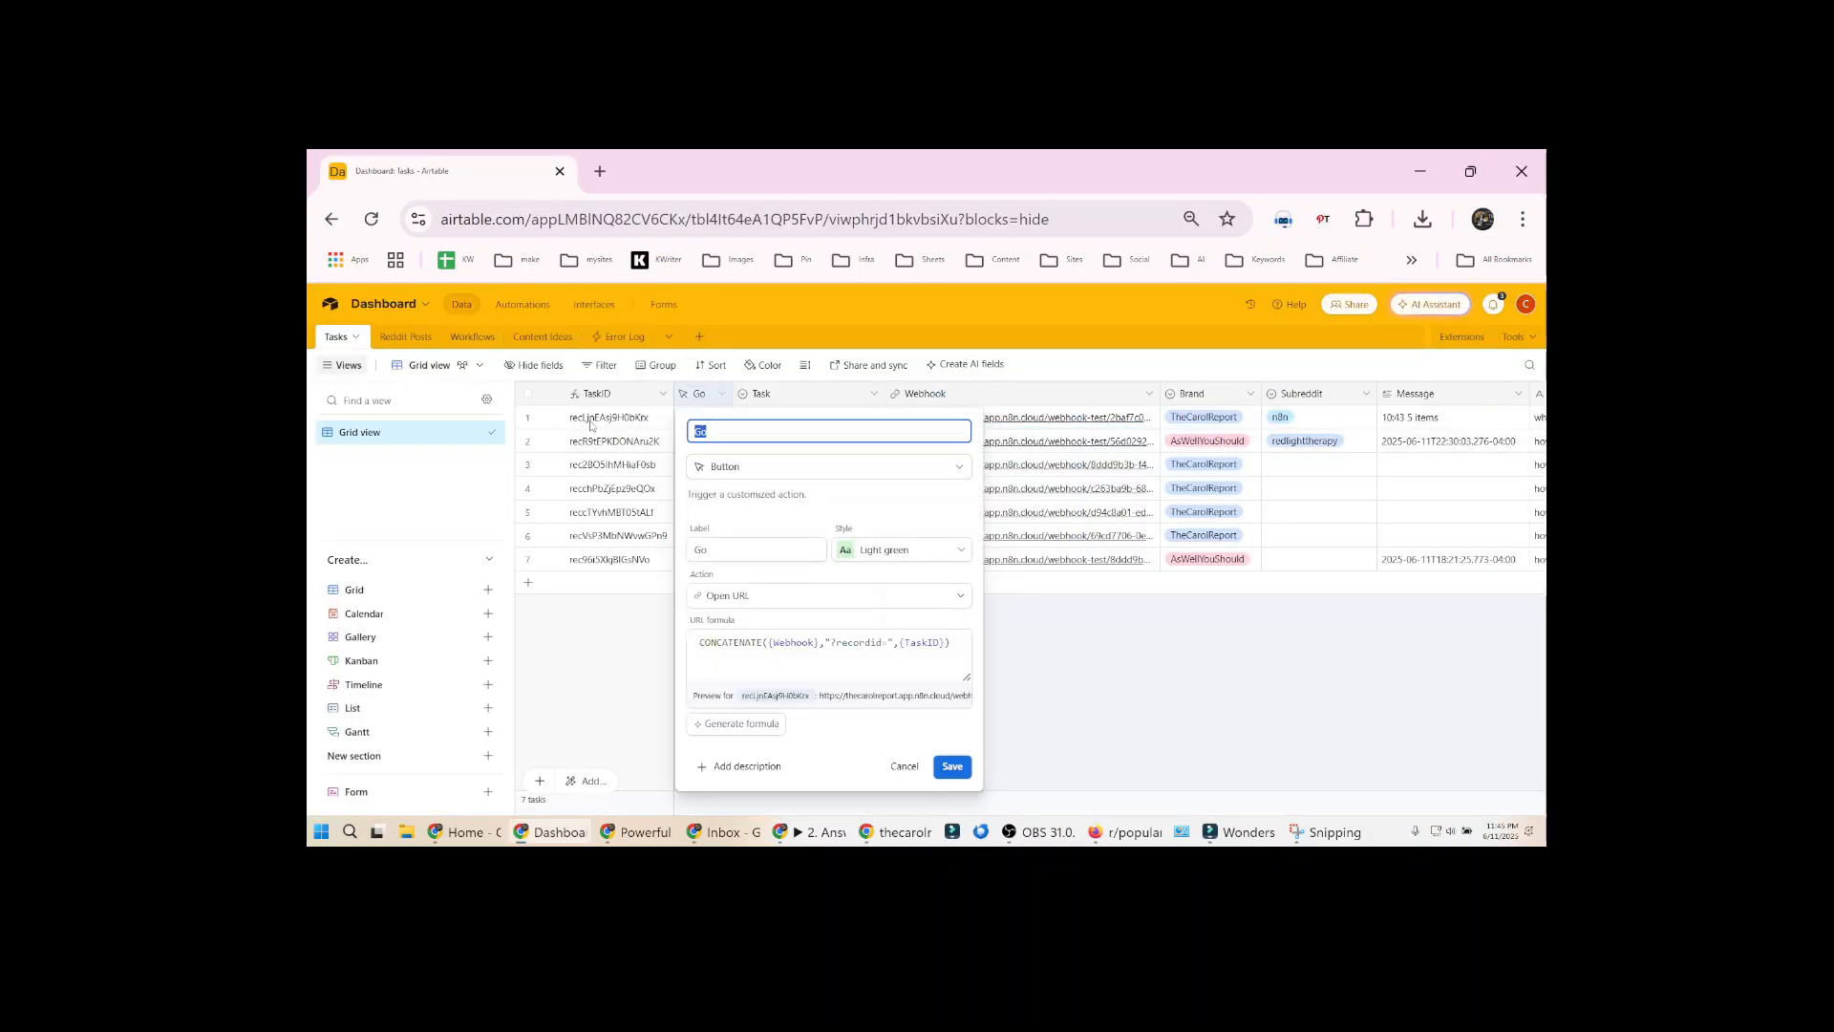
{"action": "double_click", "coordinate": [850, 643]}
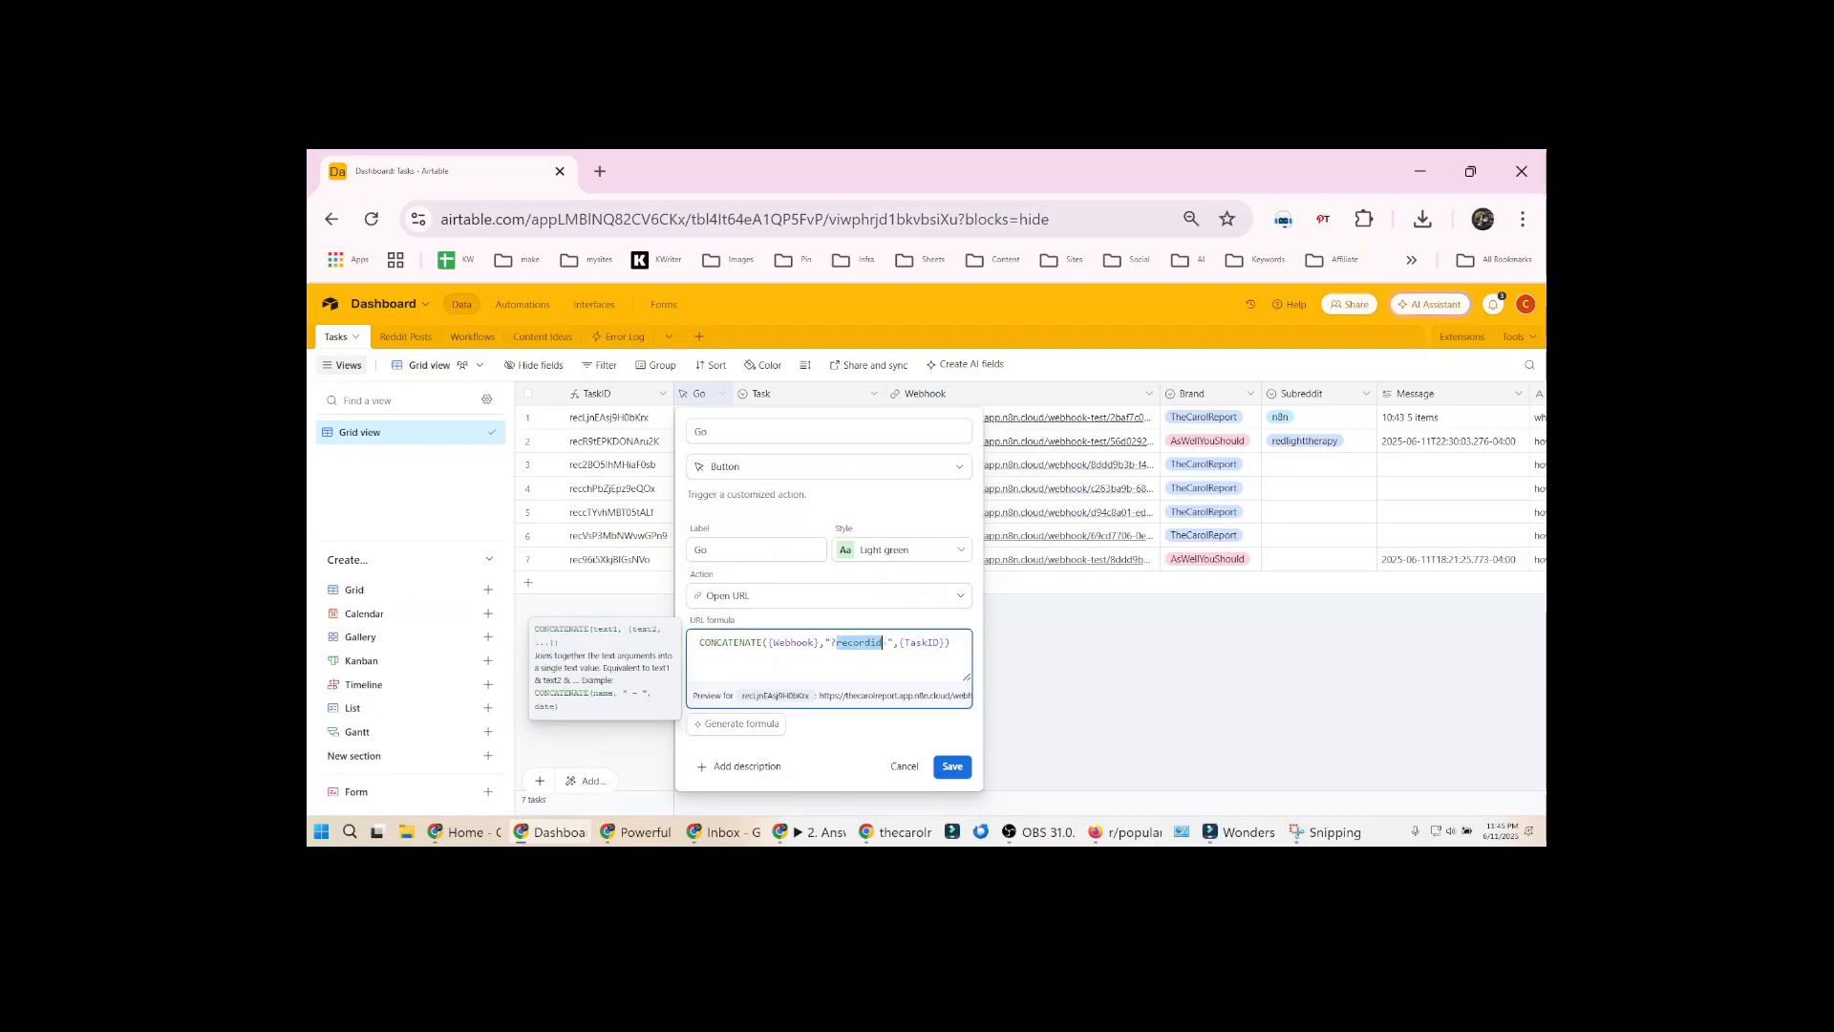
{"action": "left_click", "coordinate": [848, 643]}
{"action": "left_click", "coordinate": [604, 424]}
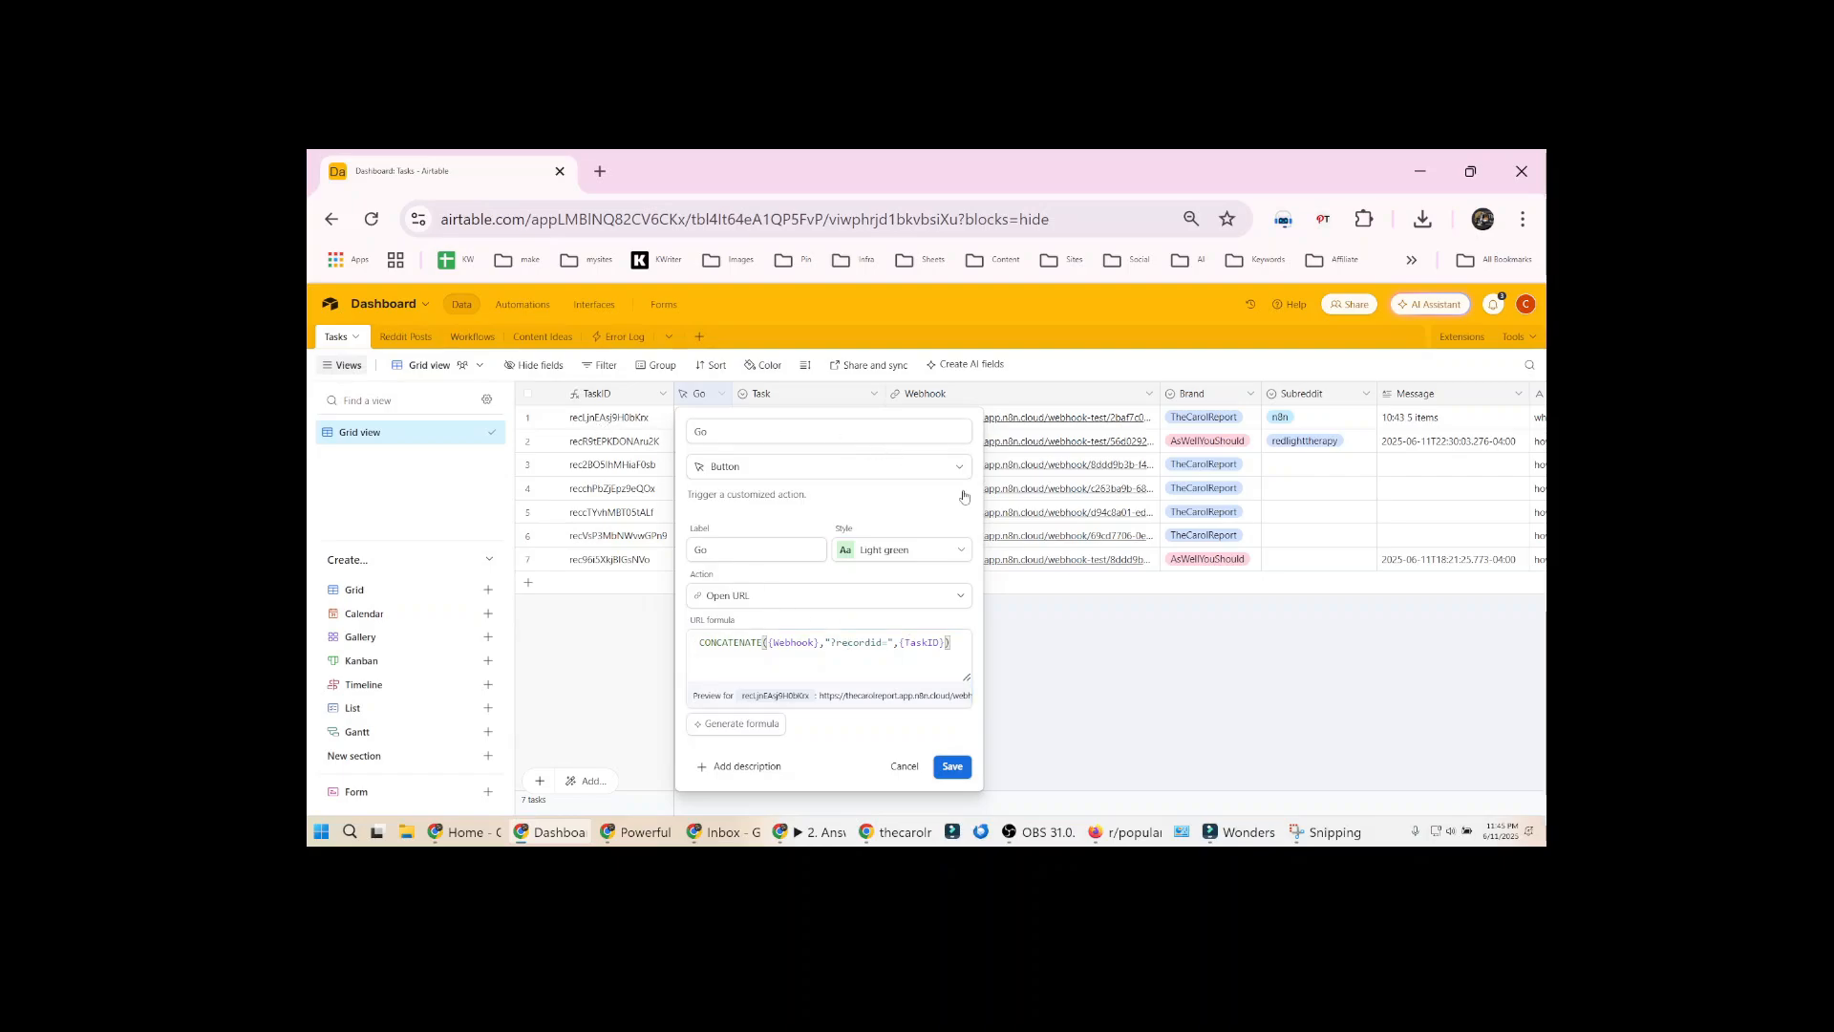
{"action": "left_click", "coordinate": [1049, 599]}
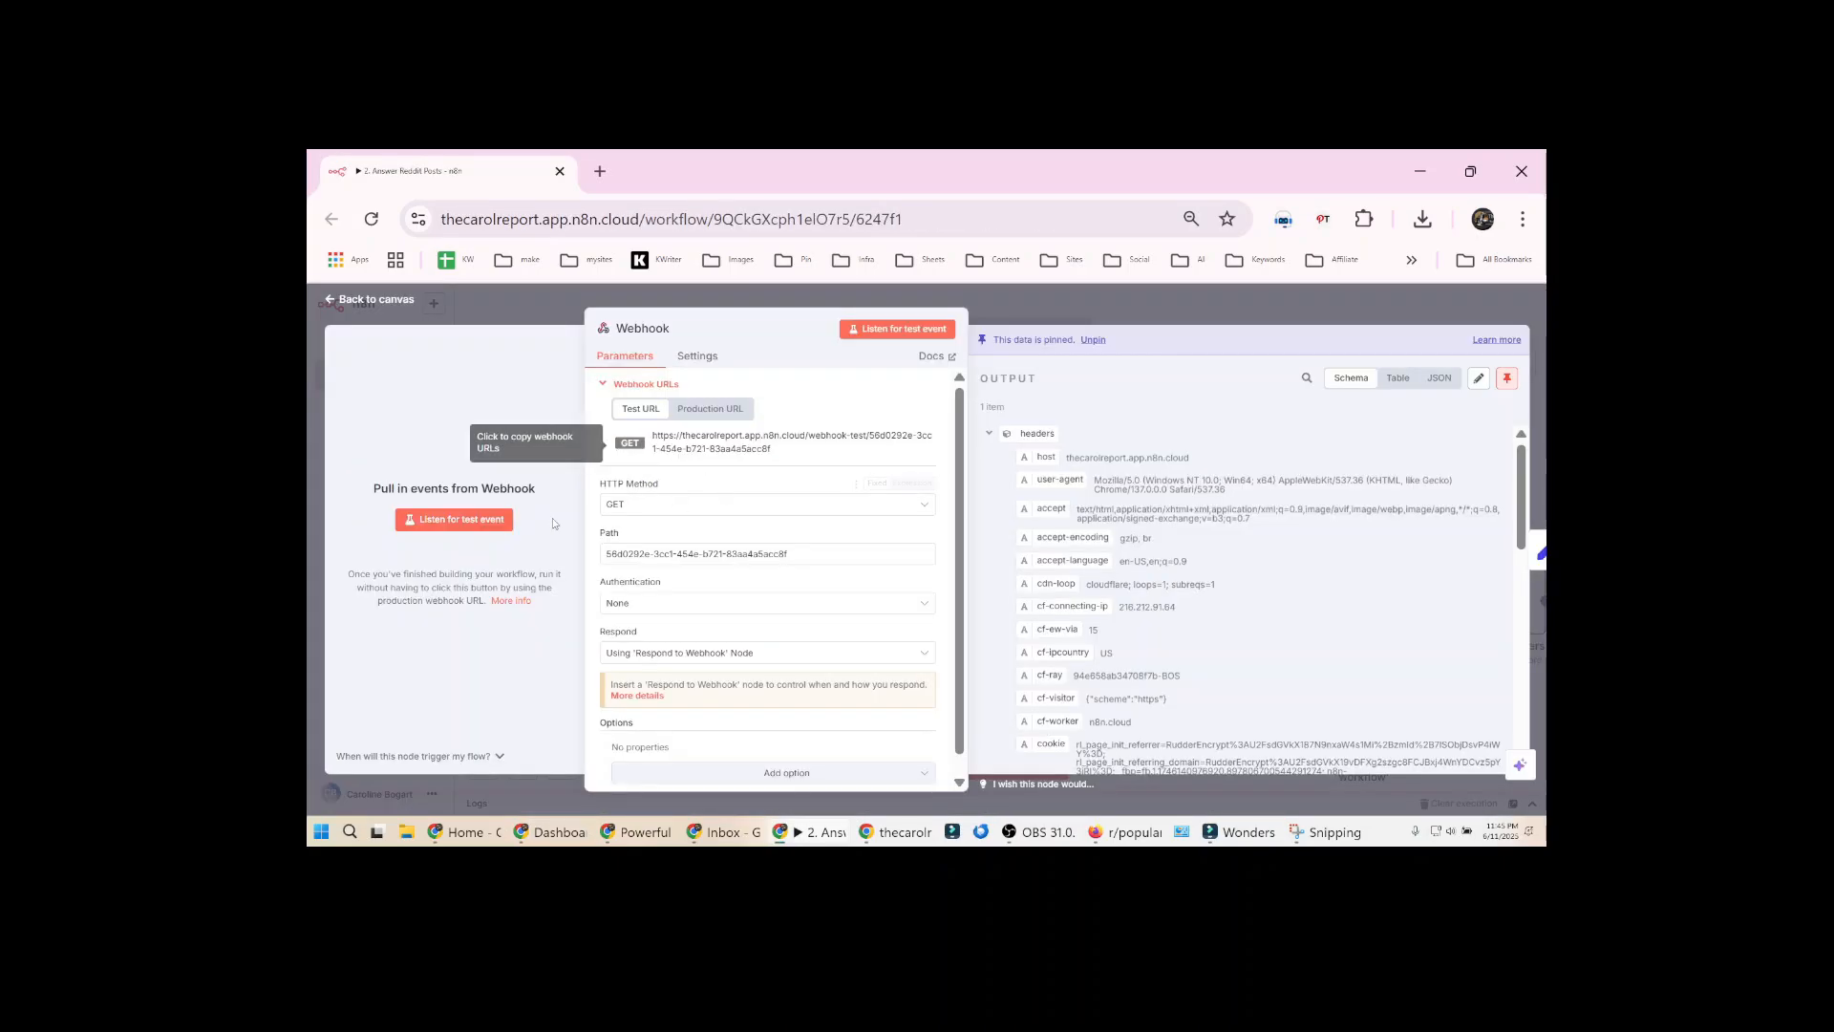
Compare the recordid in the Webhook node's query output with the TaskID of the Answer Reddit Posts task in Airtable
{"action": "scroll", "coordinate": [1097, 630], "scroll_direction": "down", "scroll_amount": 3}
{"action": "scroll", "coordinate": [1096, 630], "scroll_direction": "down", "scroll_amount": 5}
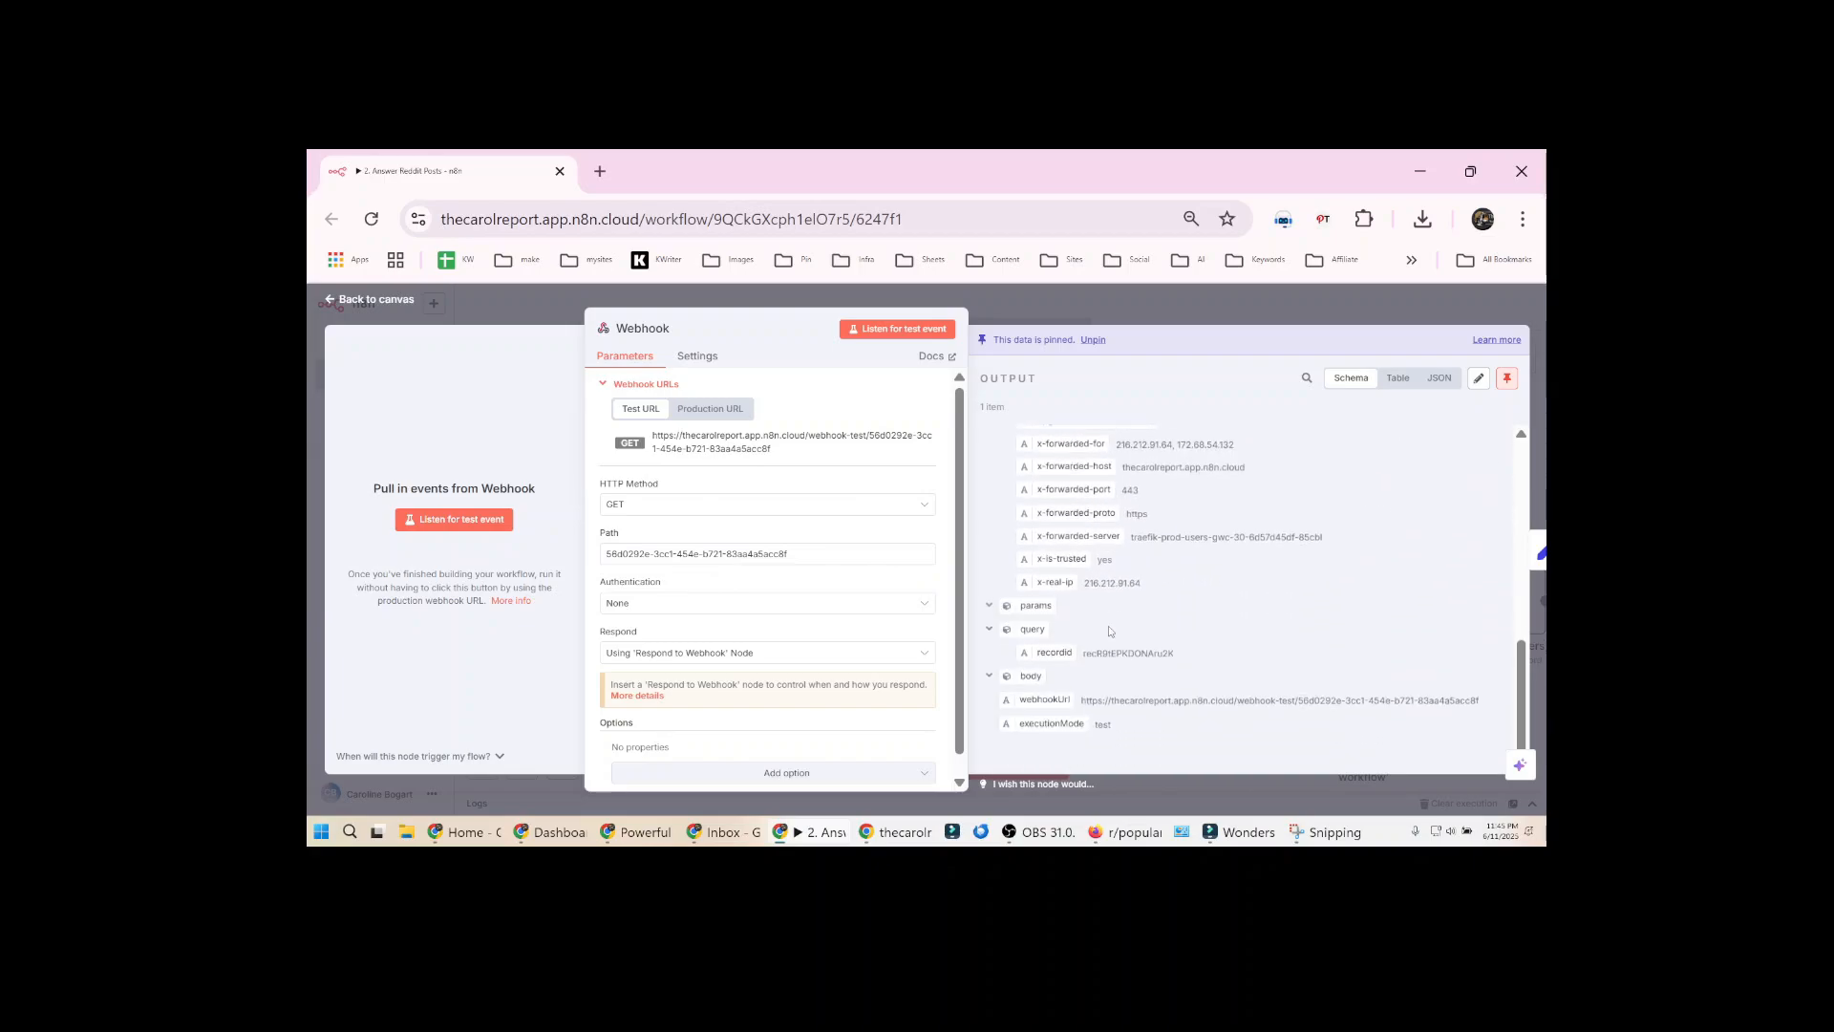
{"action": "left_click_drag", "start_coordinate": [1108, 632], "coordinate": [1092, 649]}
{"action": "double_click", "coordinate": [1113, 654]}
{"action": "key", "text": "alt+Tab"}
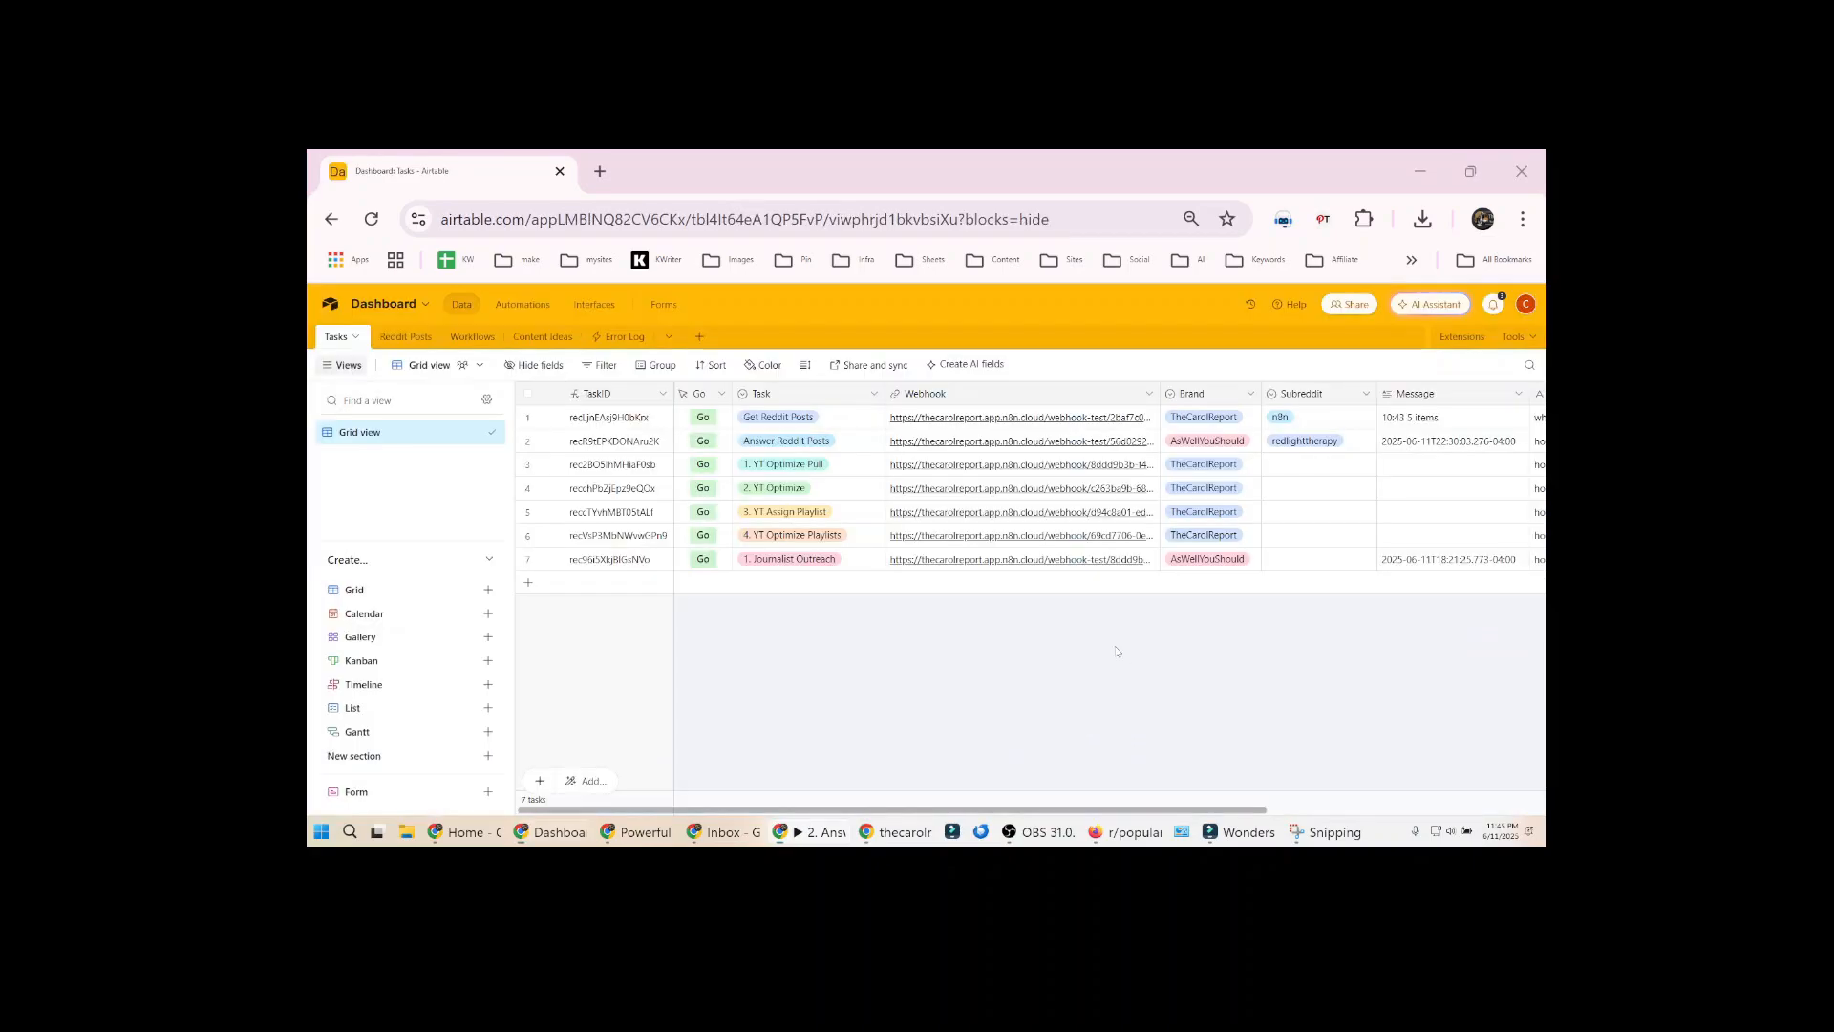
{"action": "left_click", "coordinate": [659, 442]}
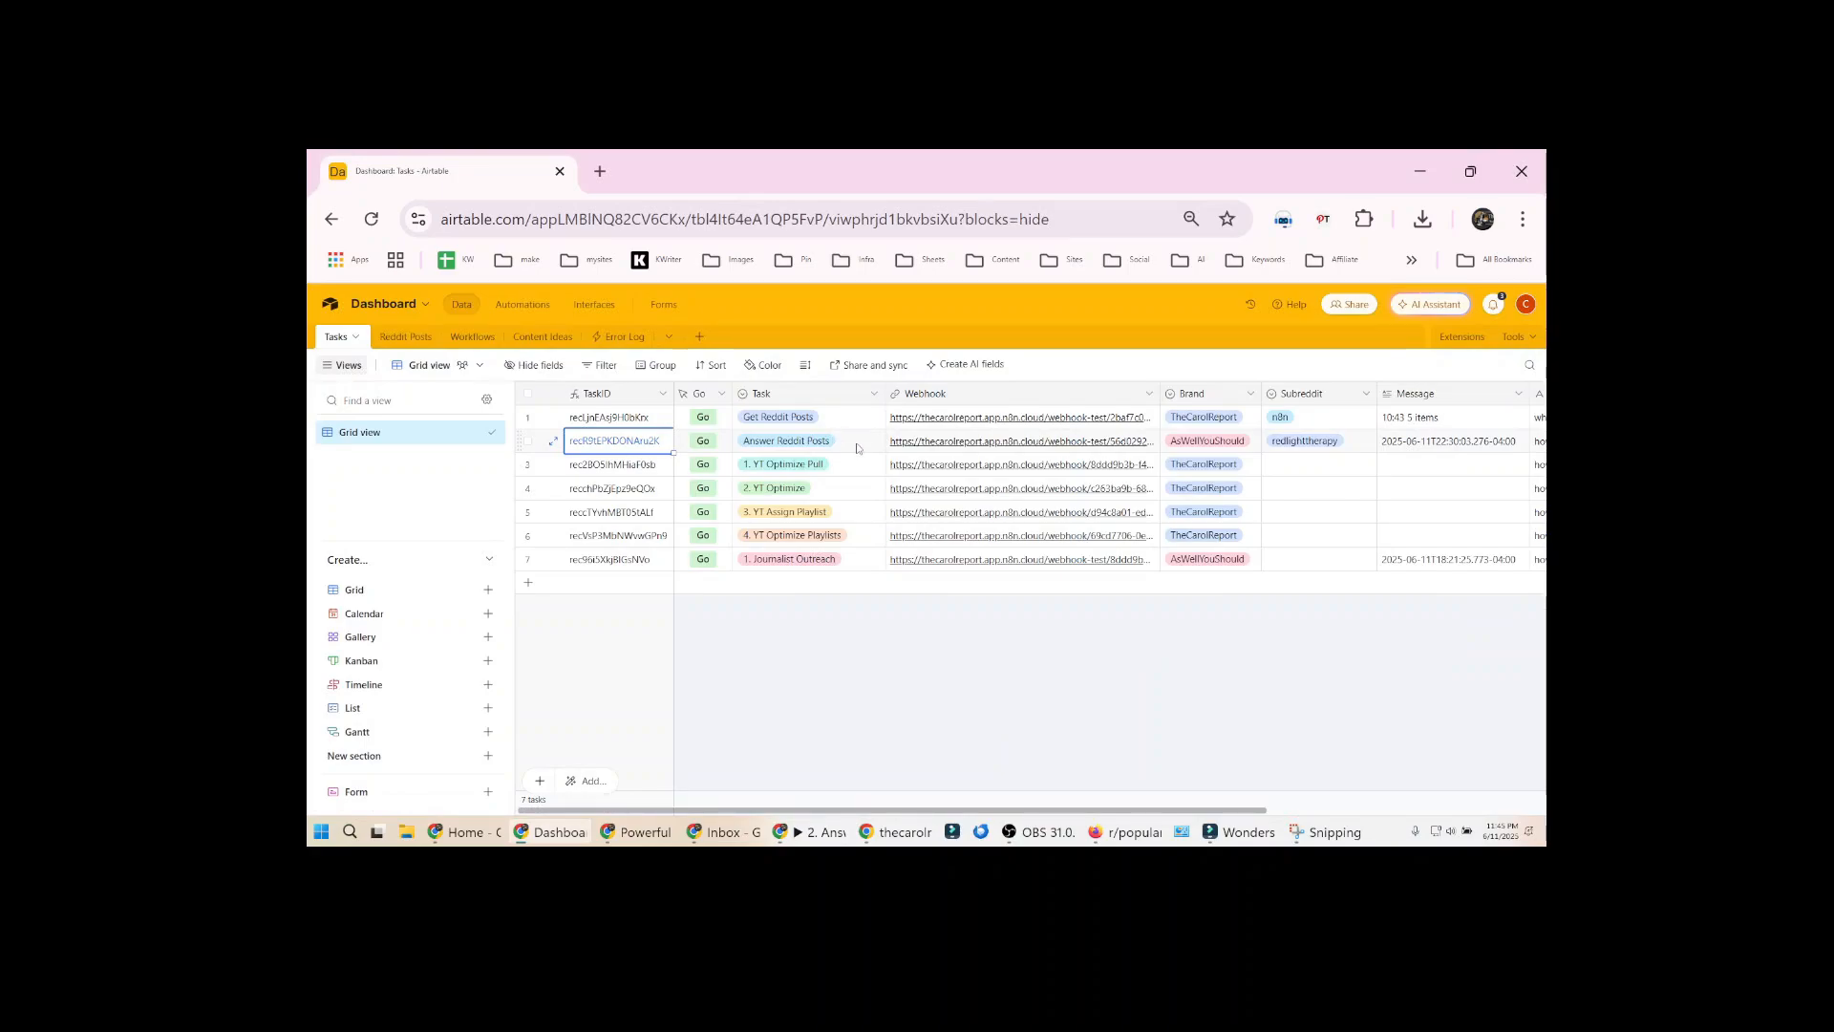
{"action": "key", "text": "alt"}
{"action": "key", "text": "alt+Tab"}
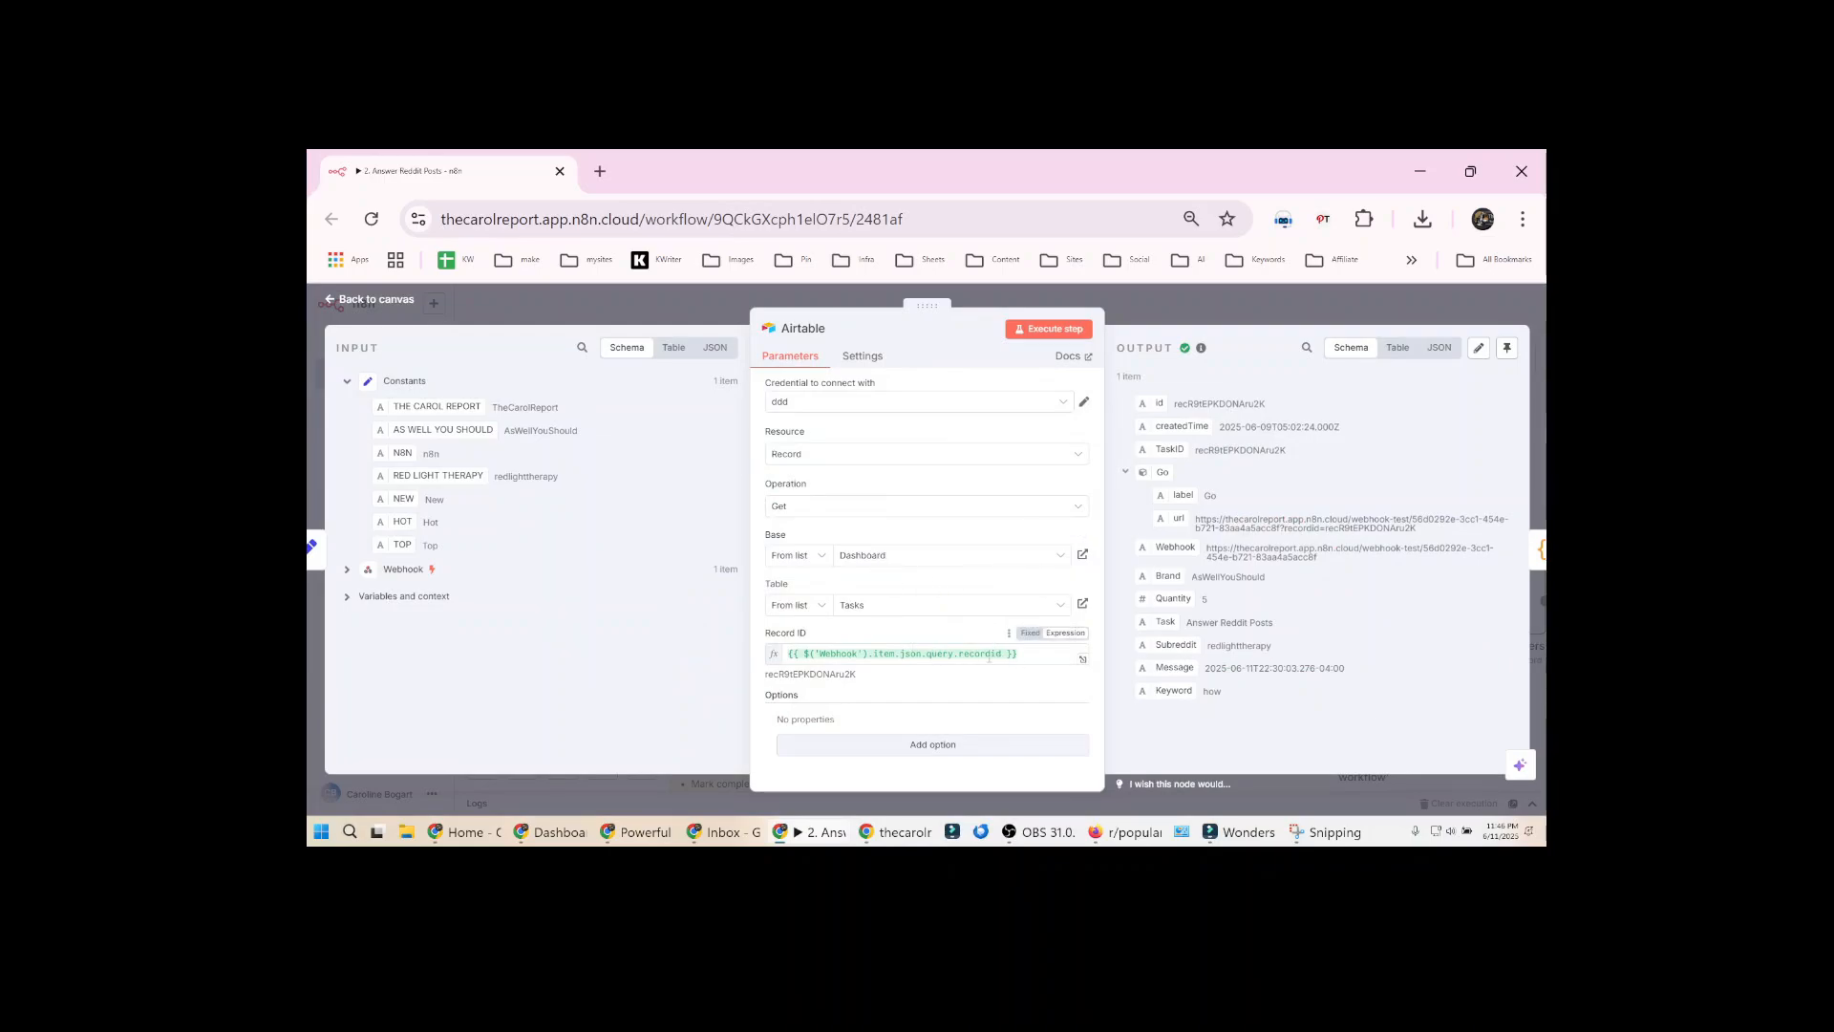
Examine the resolved Record ID and the returned Brand value in the n8n Airtable node
{"action": "left_click_drag", "start_coordinate": [766, 674], "coordinate": [832, 675]}
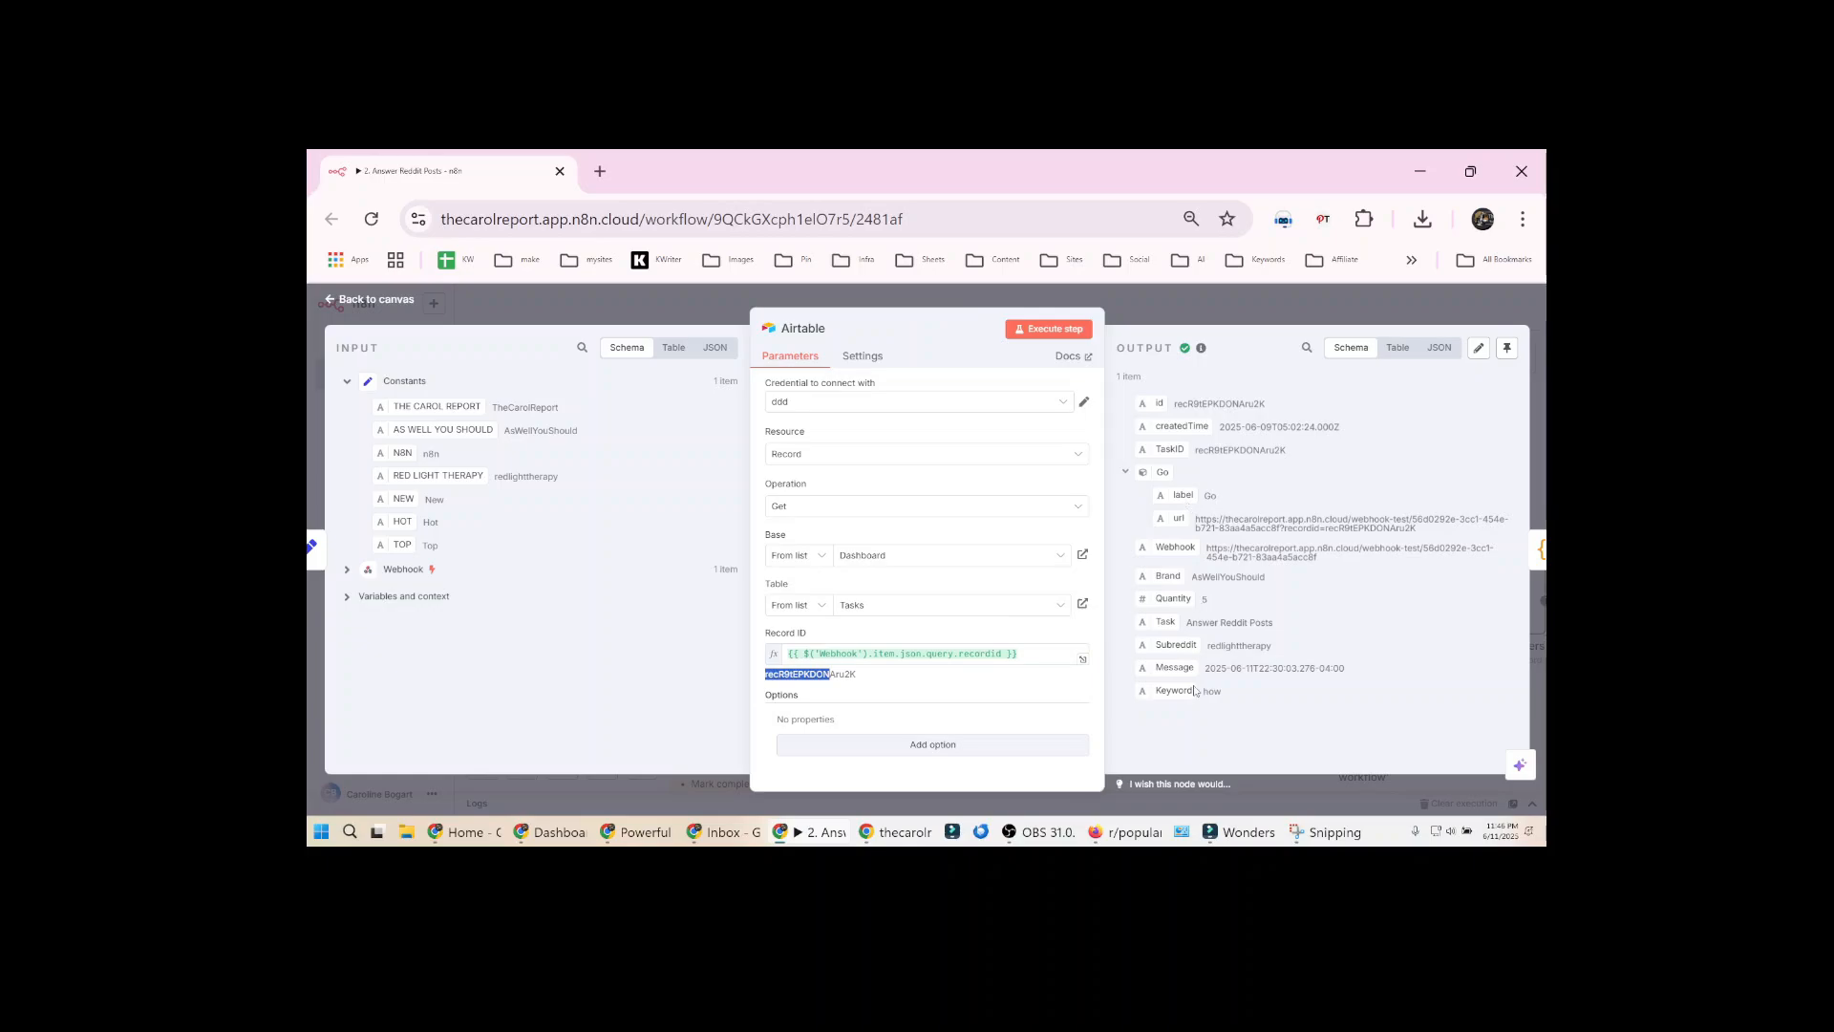
{"action": "double_click", "coordinate": [1229, 577]}
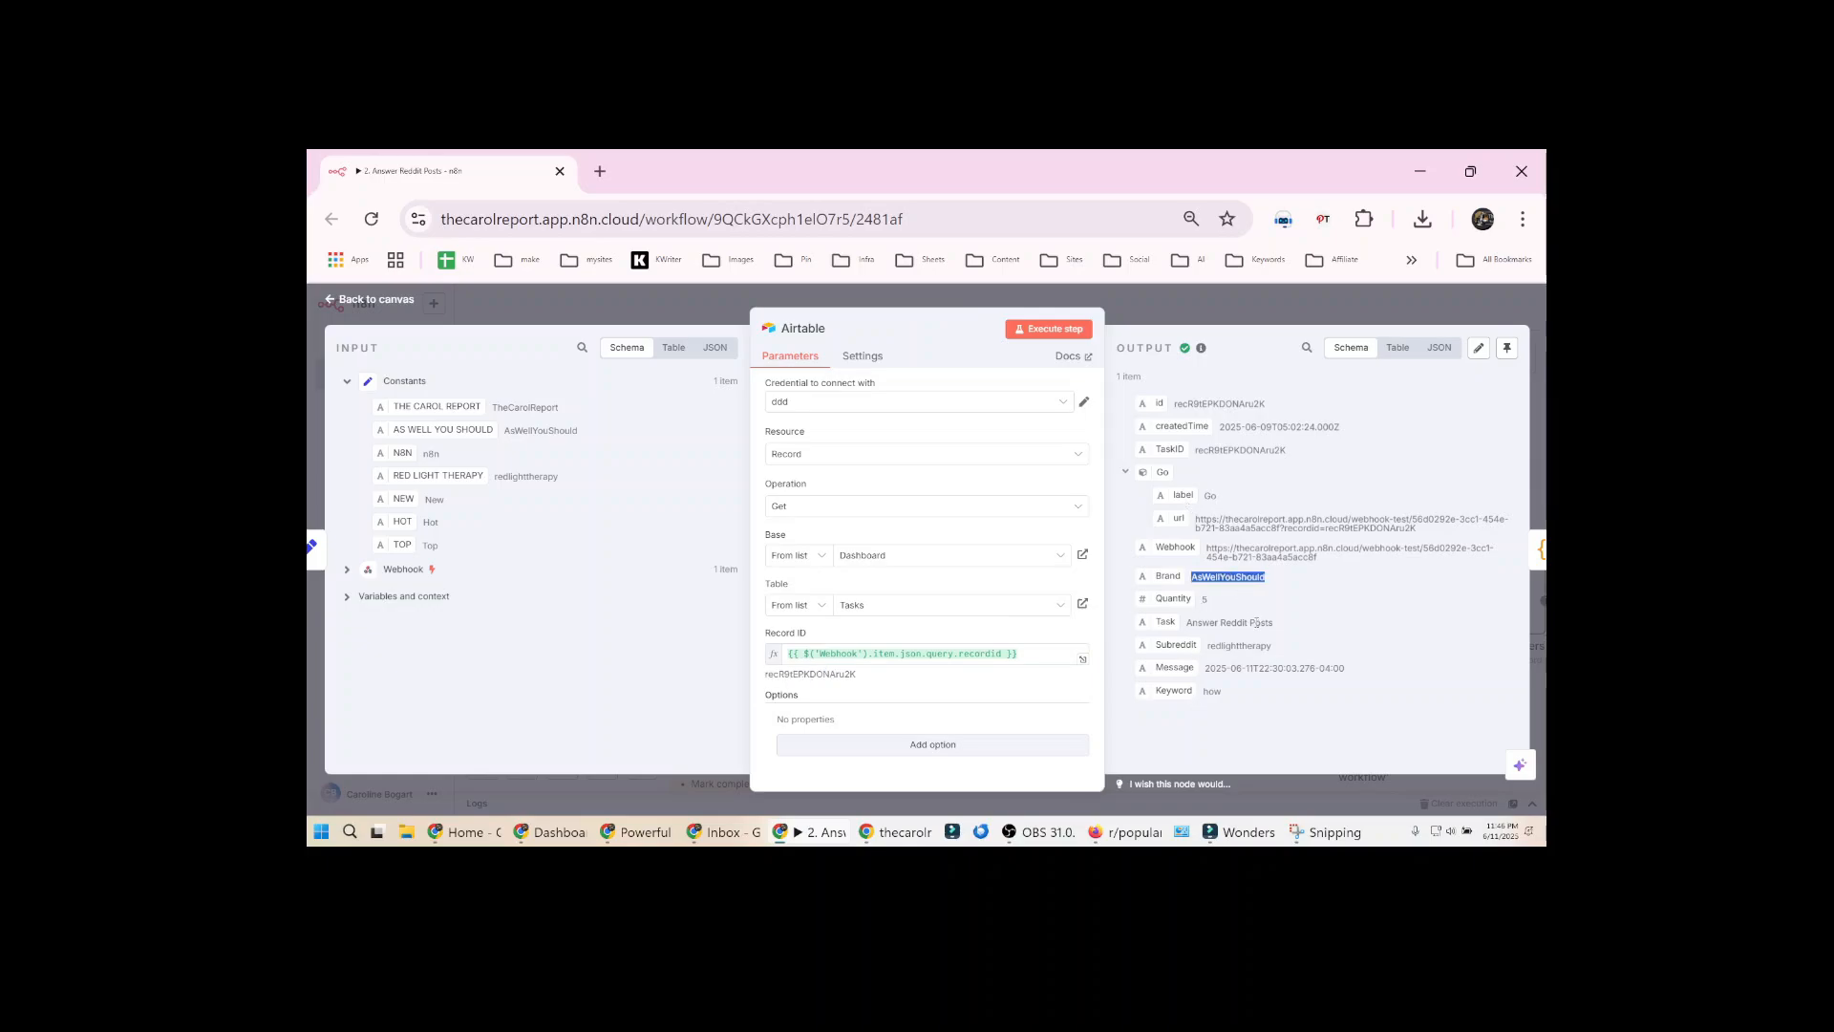
{"action": "key", "text": "Escape"}
Review the Valid Input node's JavaScript that checks for a missing or invalid brand
{"action": "double_click", "coordinate": [1068, 468]}
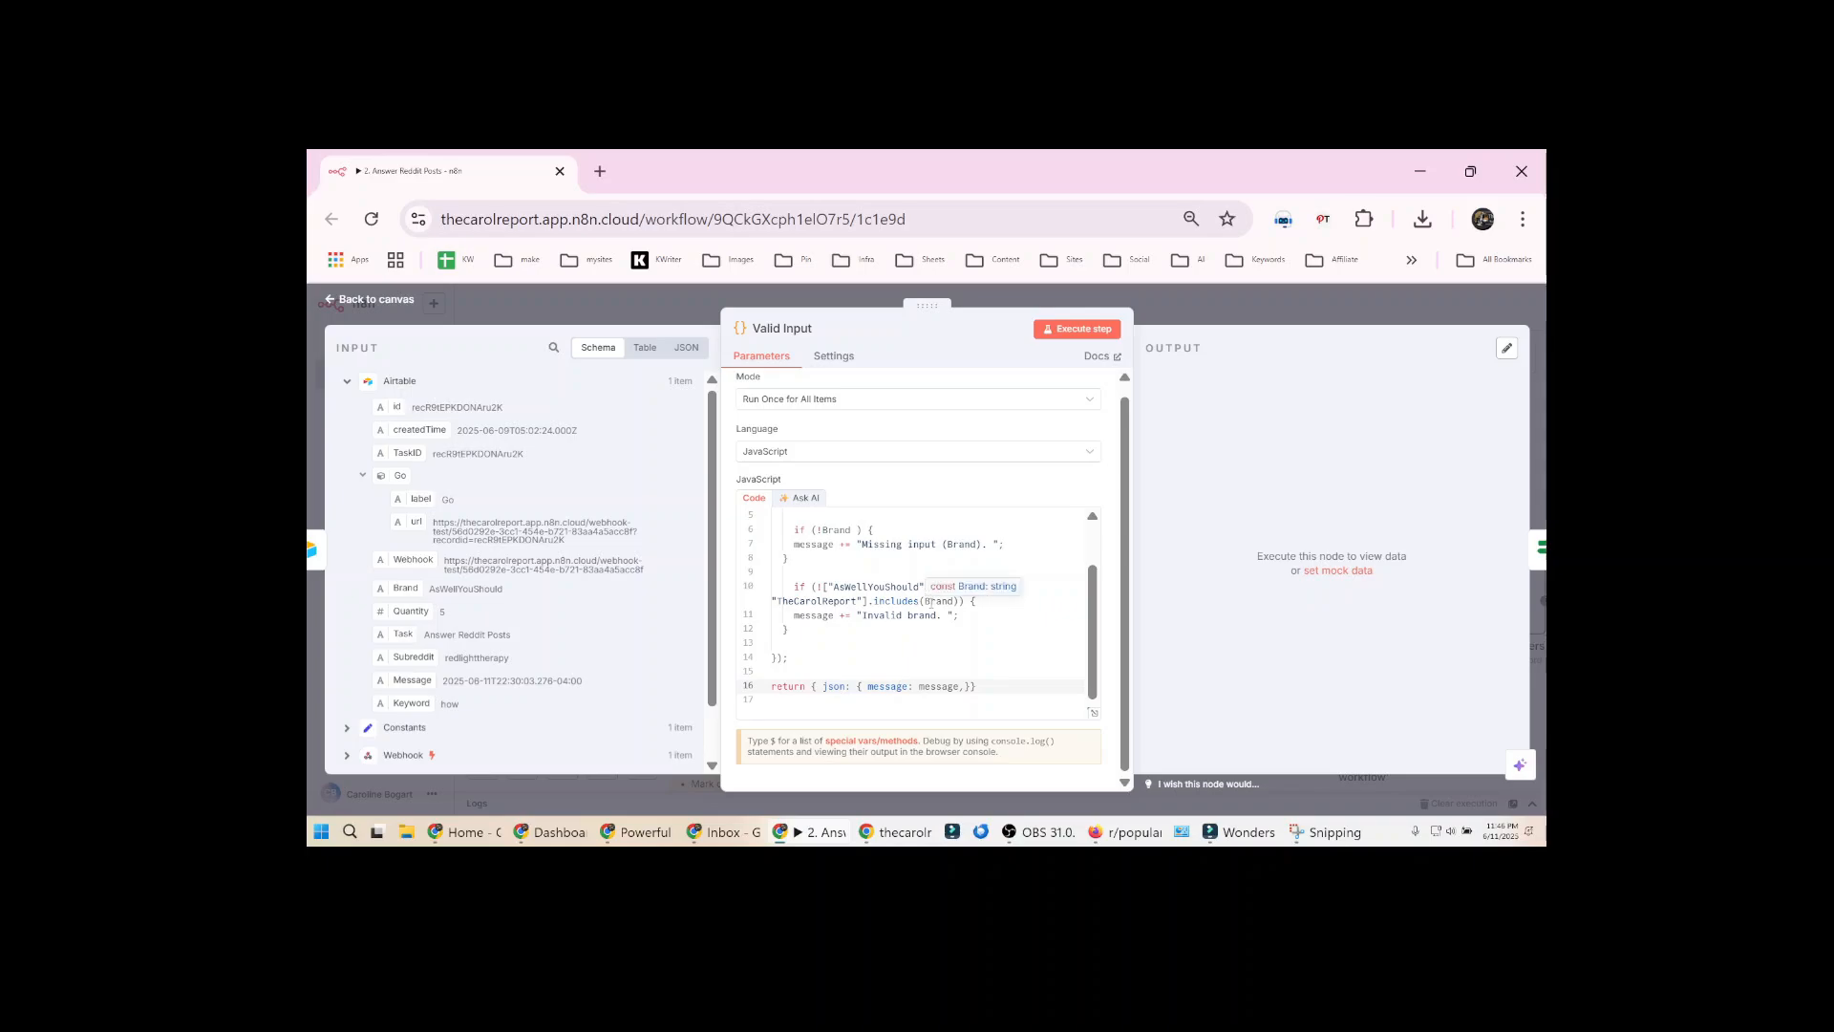
{"action": "double_click", "coordinate": [876, 587]}
{"action": "double_click", "coordinate": [826, 599]}
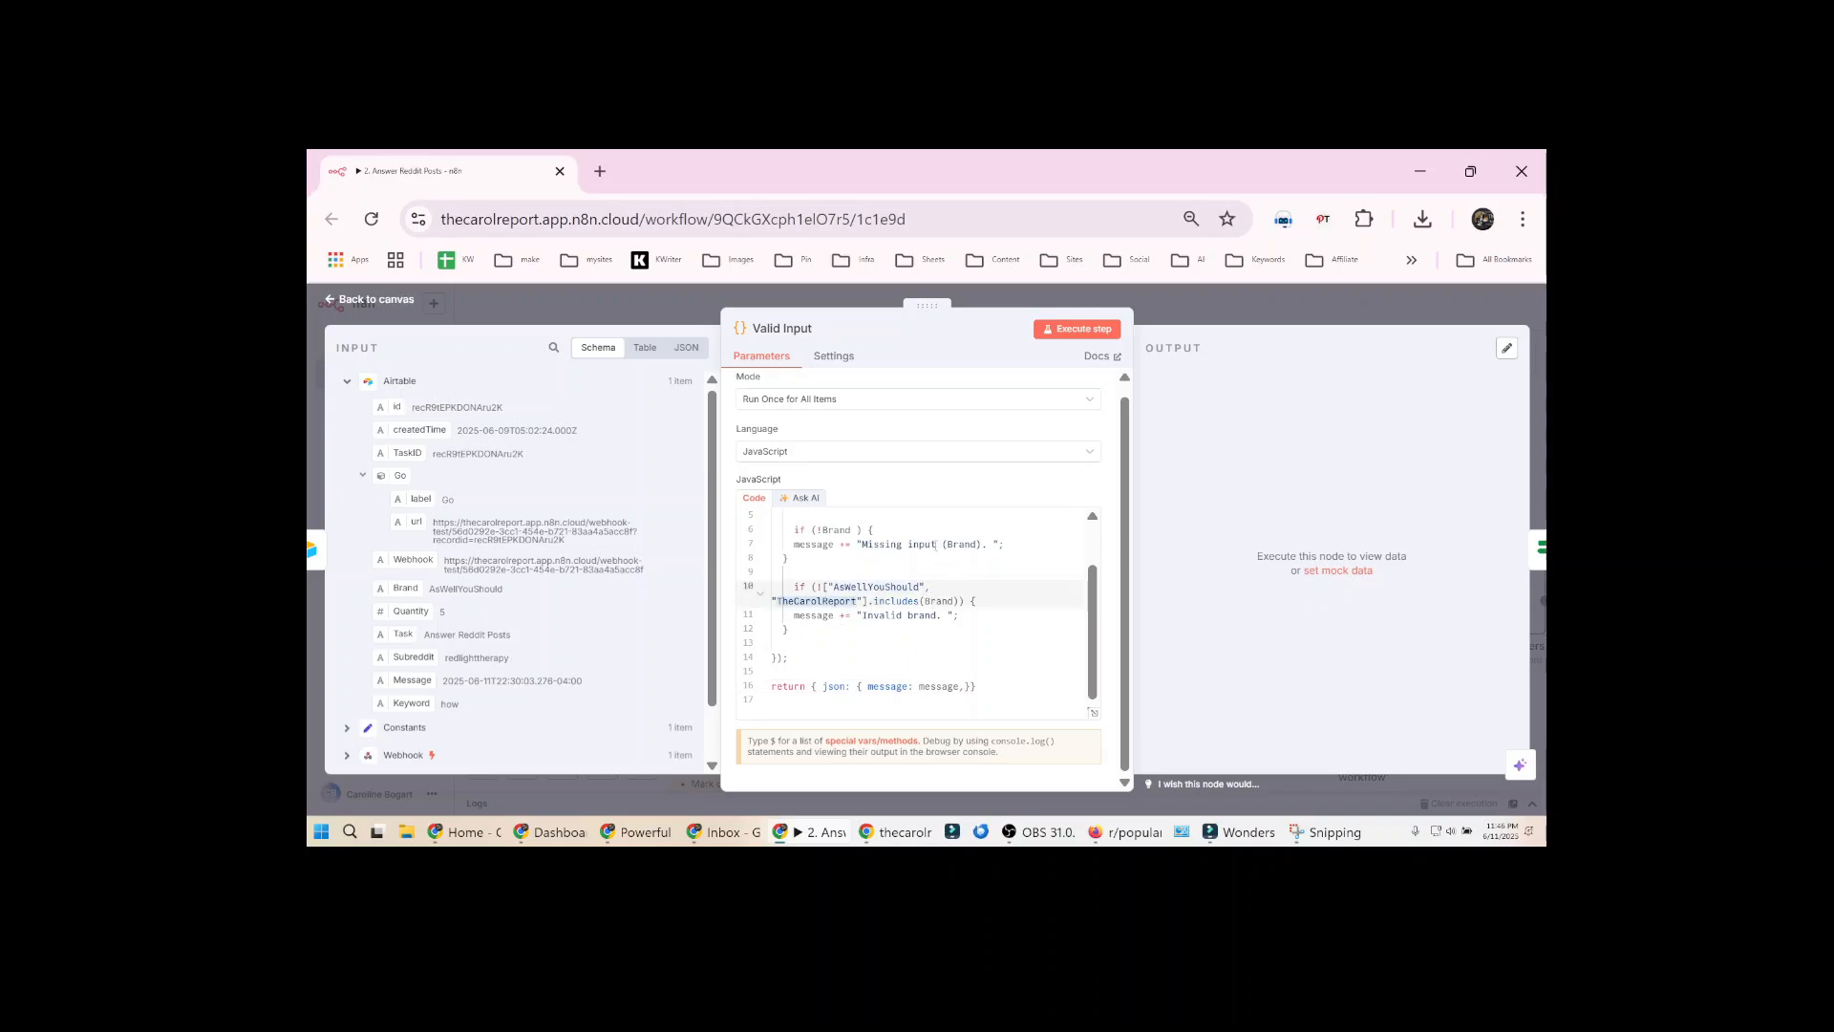
{"action": "double_click", "coordinate": [923, 545]}
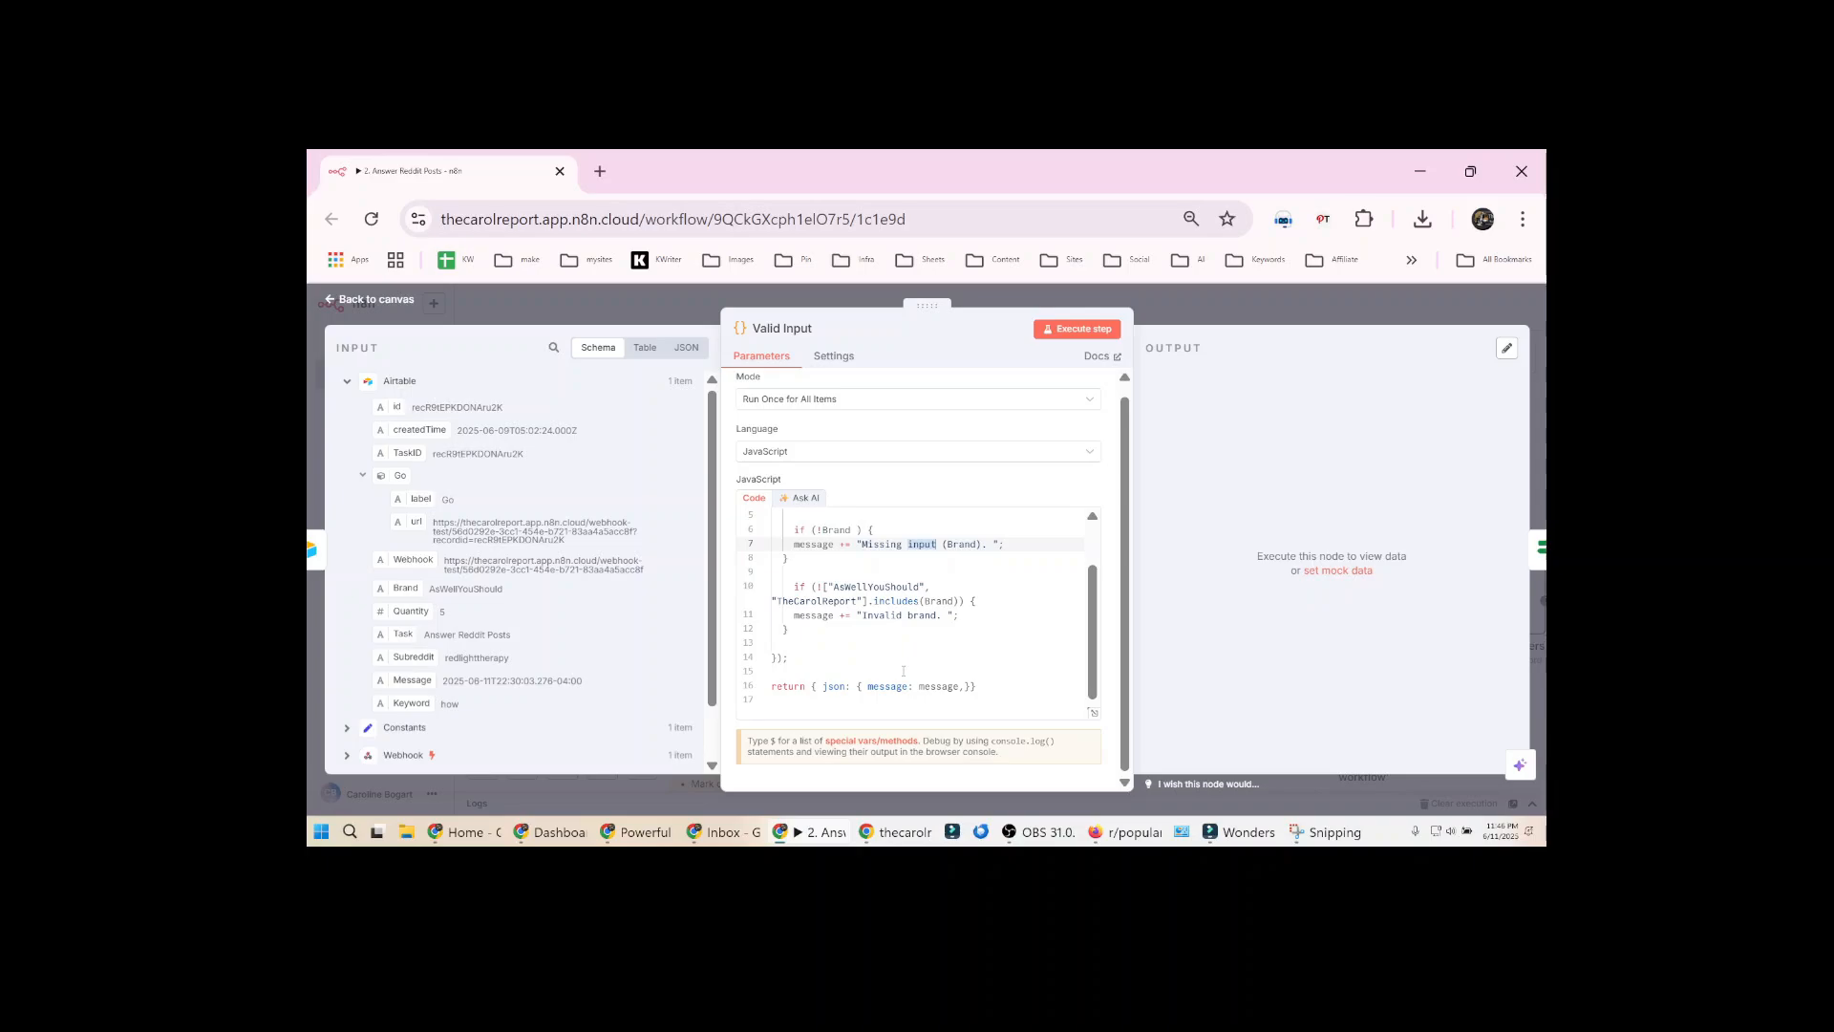
{"action": "left_click", "coordinate": [1177, 321]}
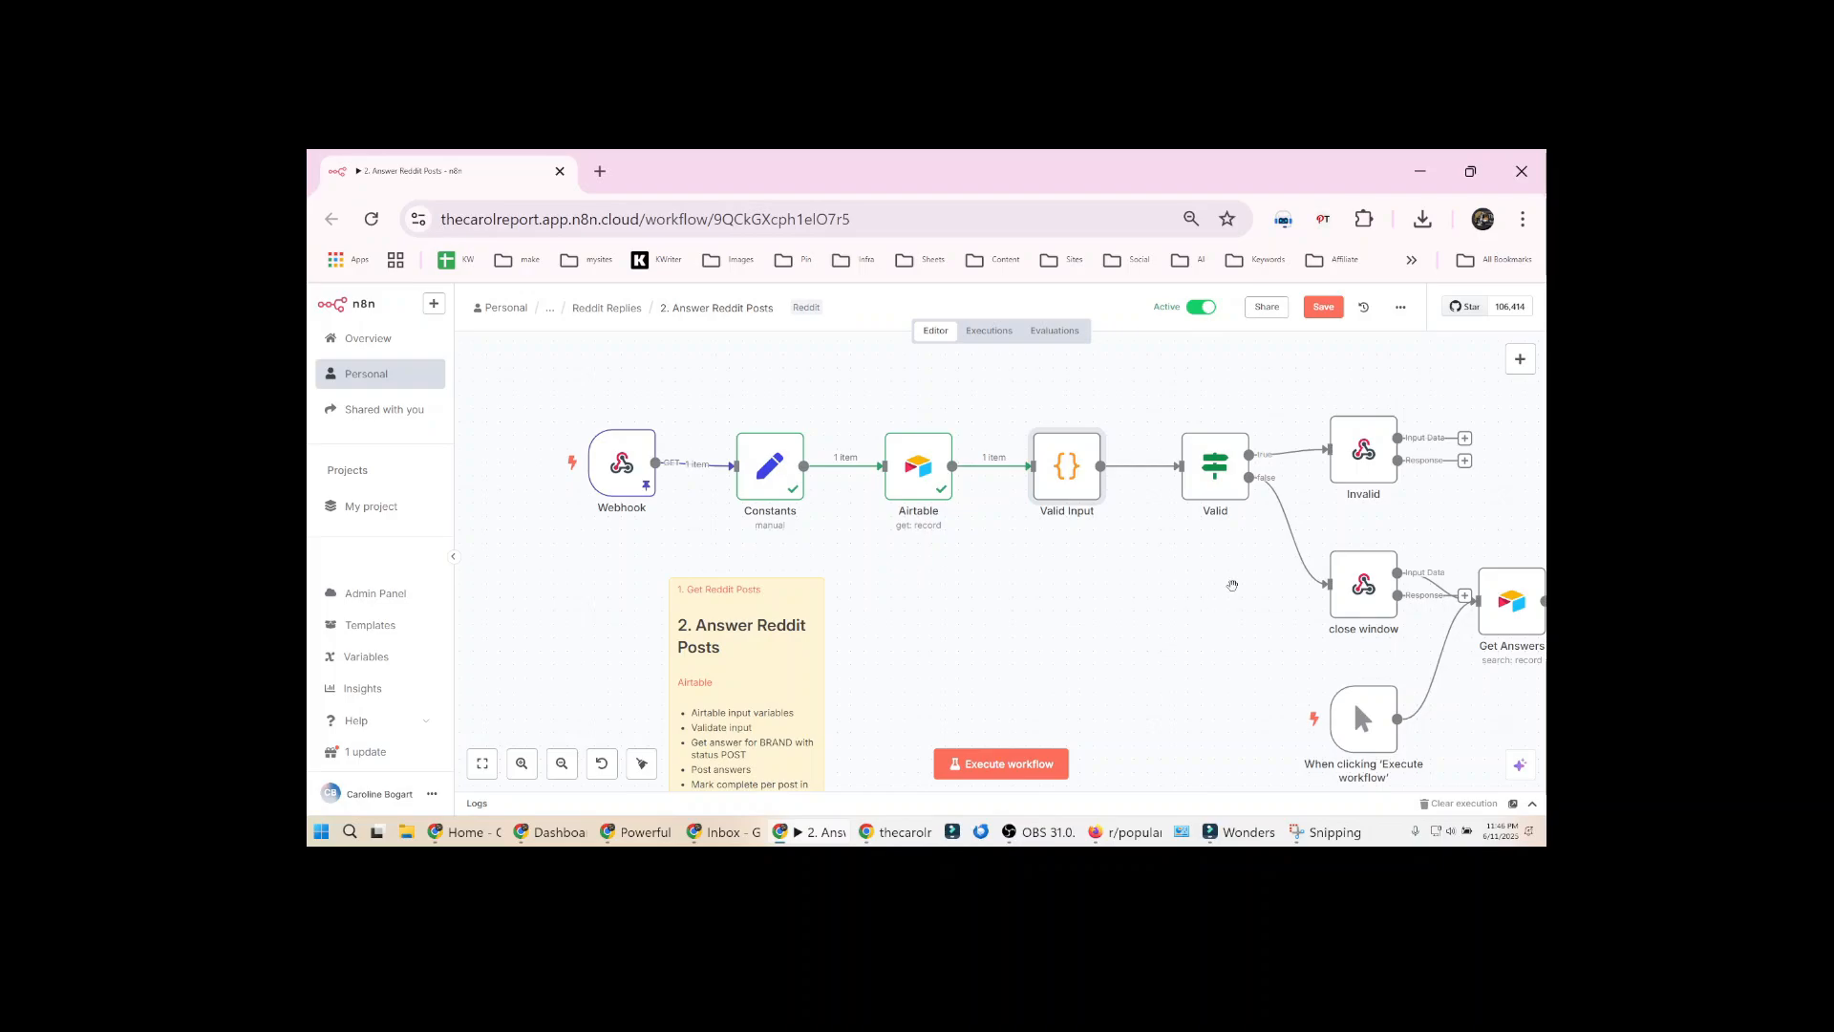
Execute the Valid Input and Valid nodes, and review the Valid node's message-length condition and its branch output
{"action": "left_click_drag", "start_coordinate": [1214, 586], "coordinate": [1159, 590]}
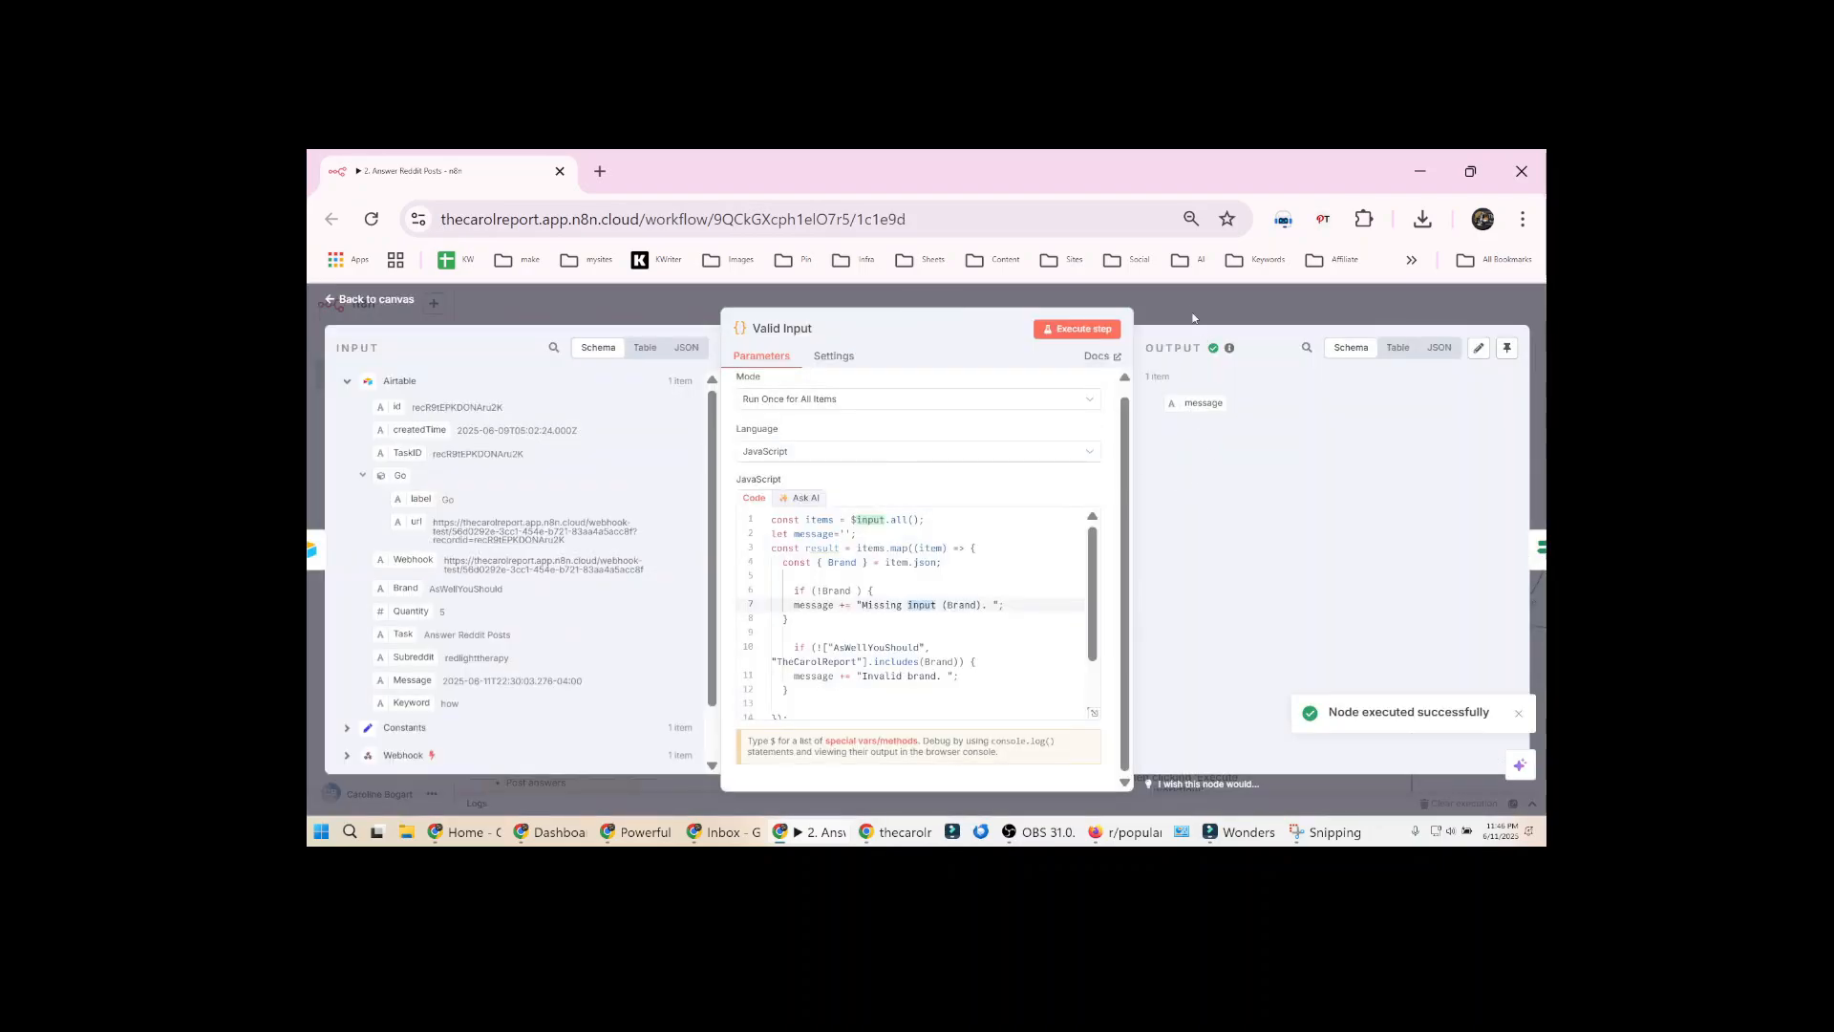
{"action": "left_click", "coordinate": [1185, 301]}
{"action": "left_click", "coordinate": [1004, 430]}
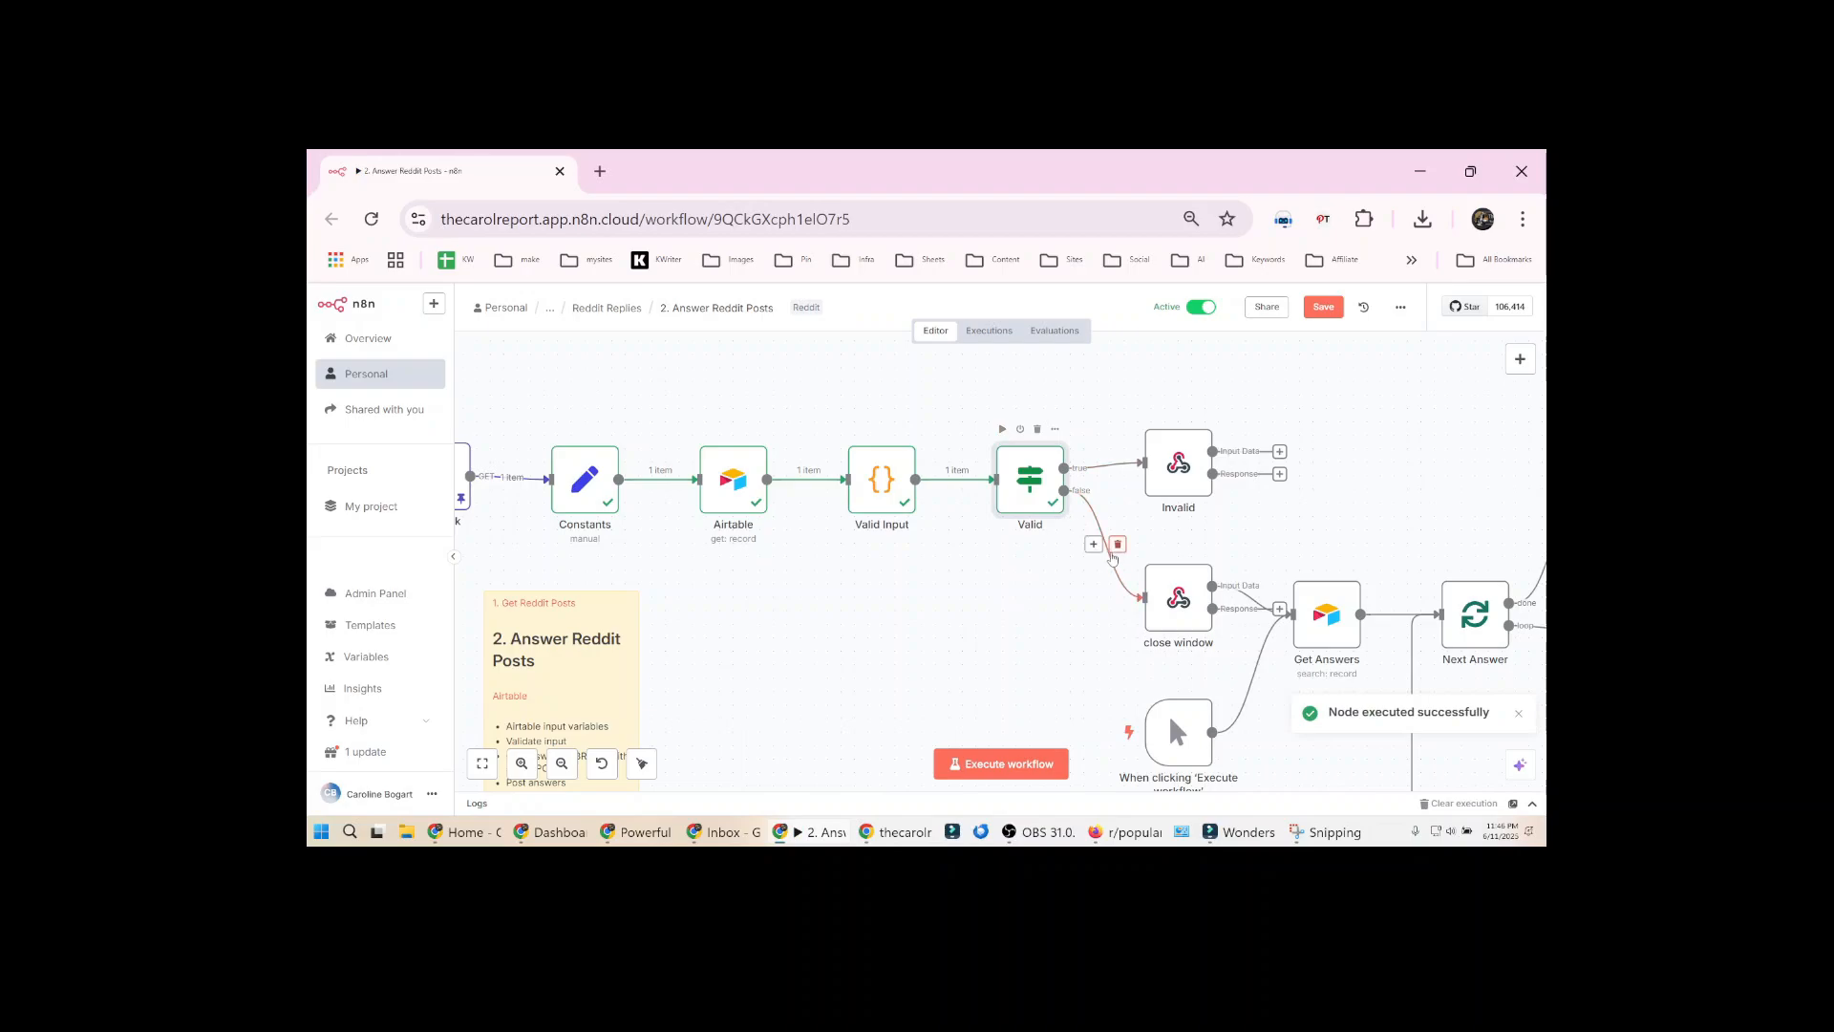
{"action": "double_click", "coordinate": [1030, 480]}
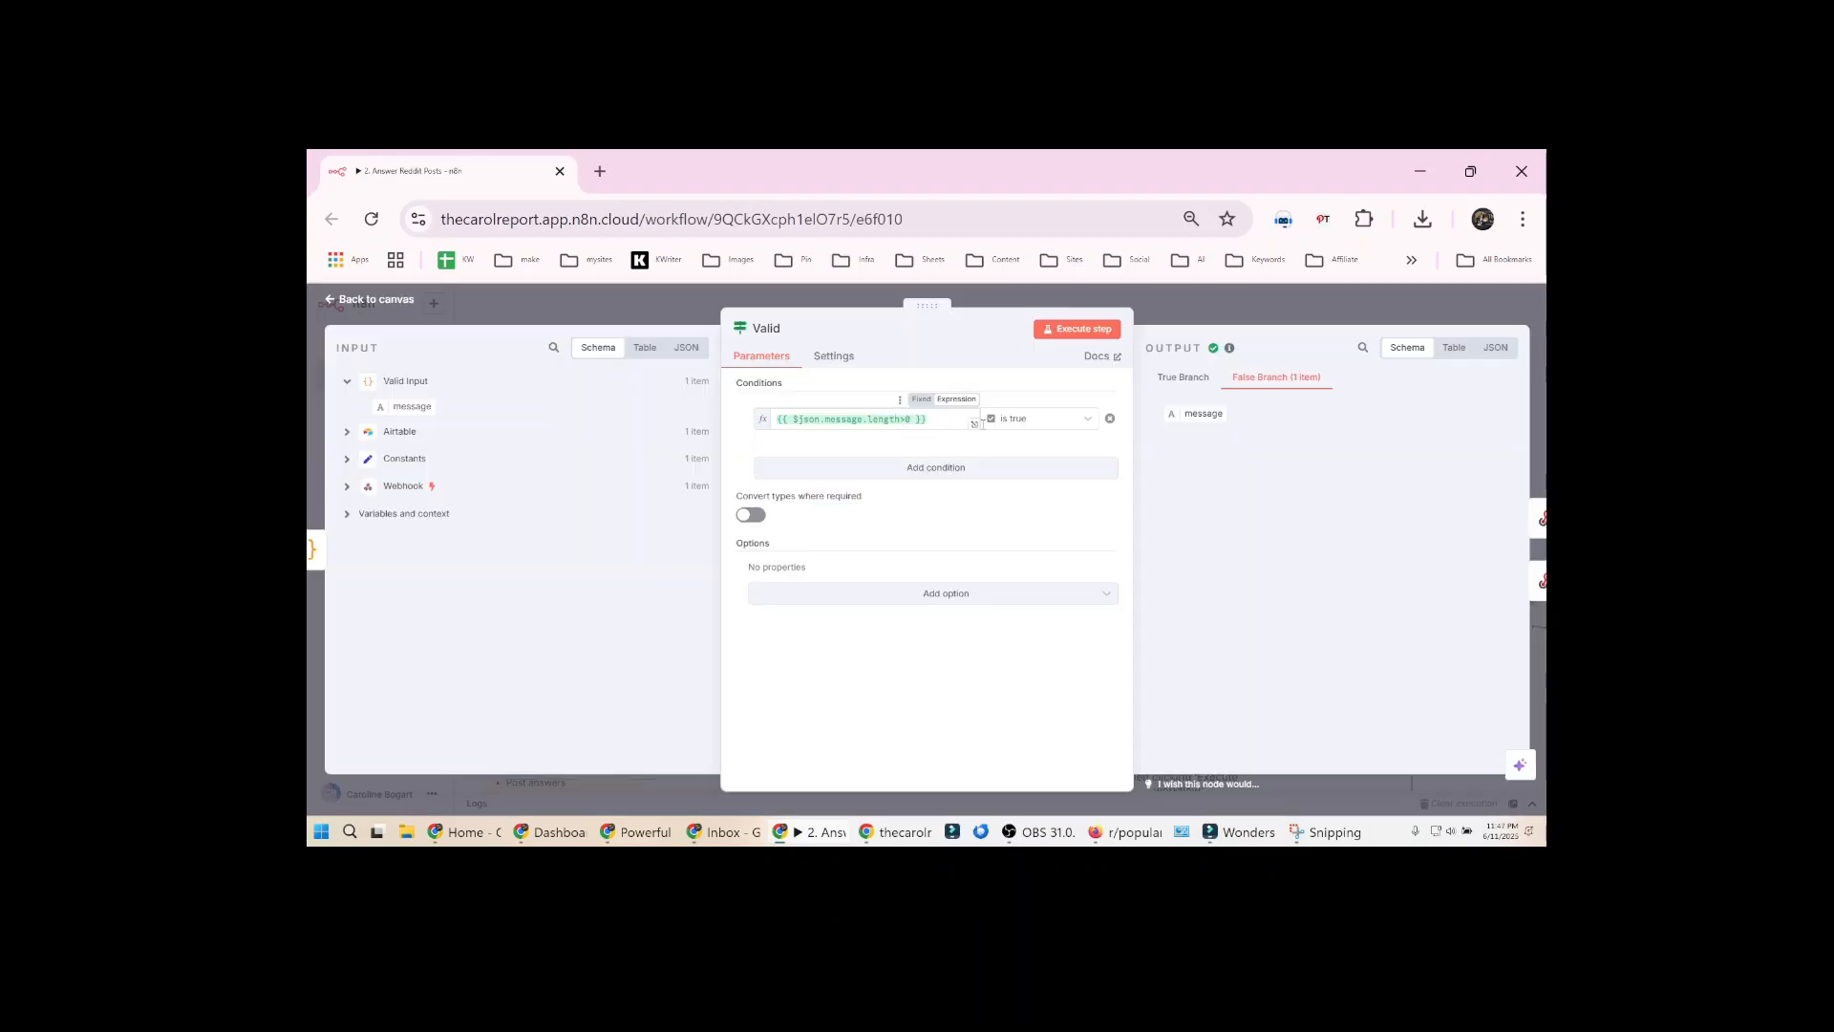
{"action": "left_click", "coordinate": [1201, 309]}
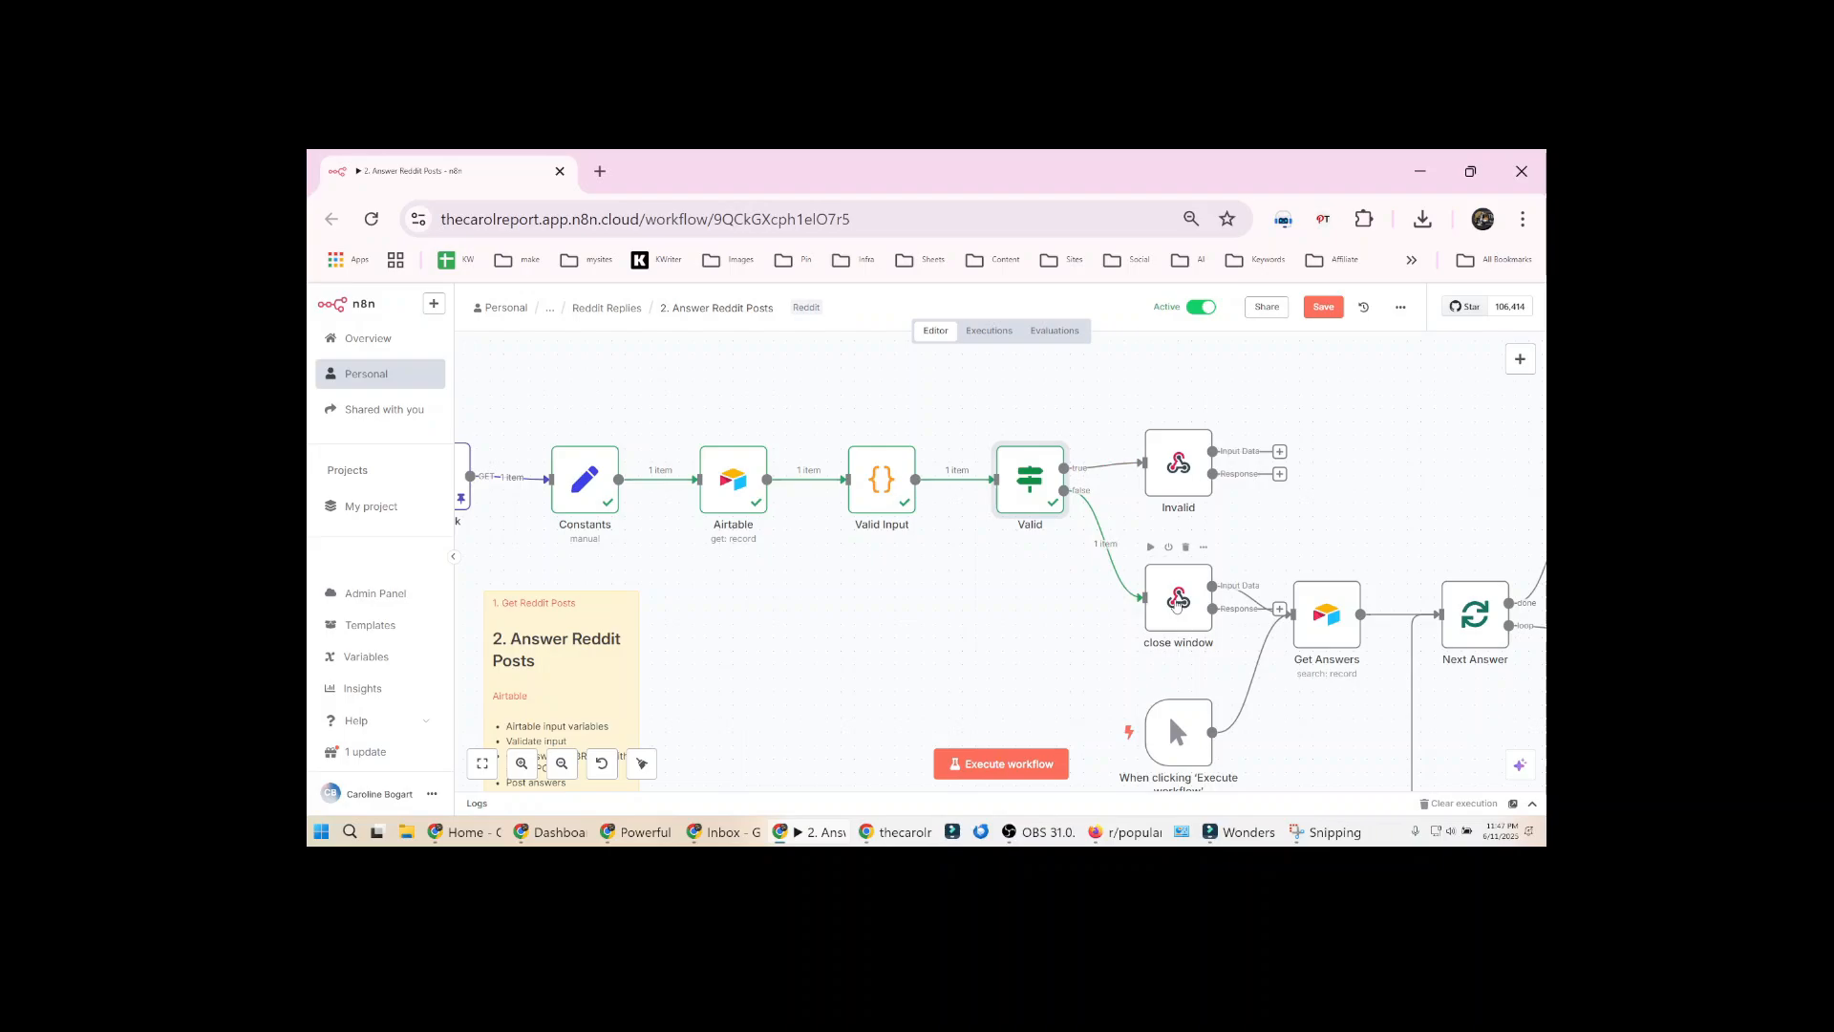
Execute the close window node and examine the Status and Brand conditions in the Get Answers node's filter formula
{"action": "left_click", "coordinate": [1177, 605]}
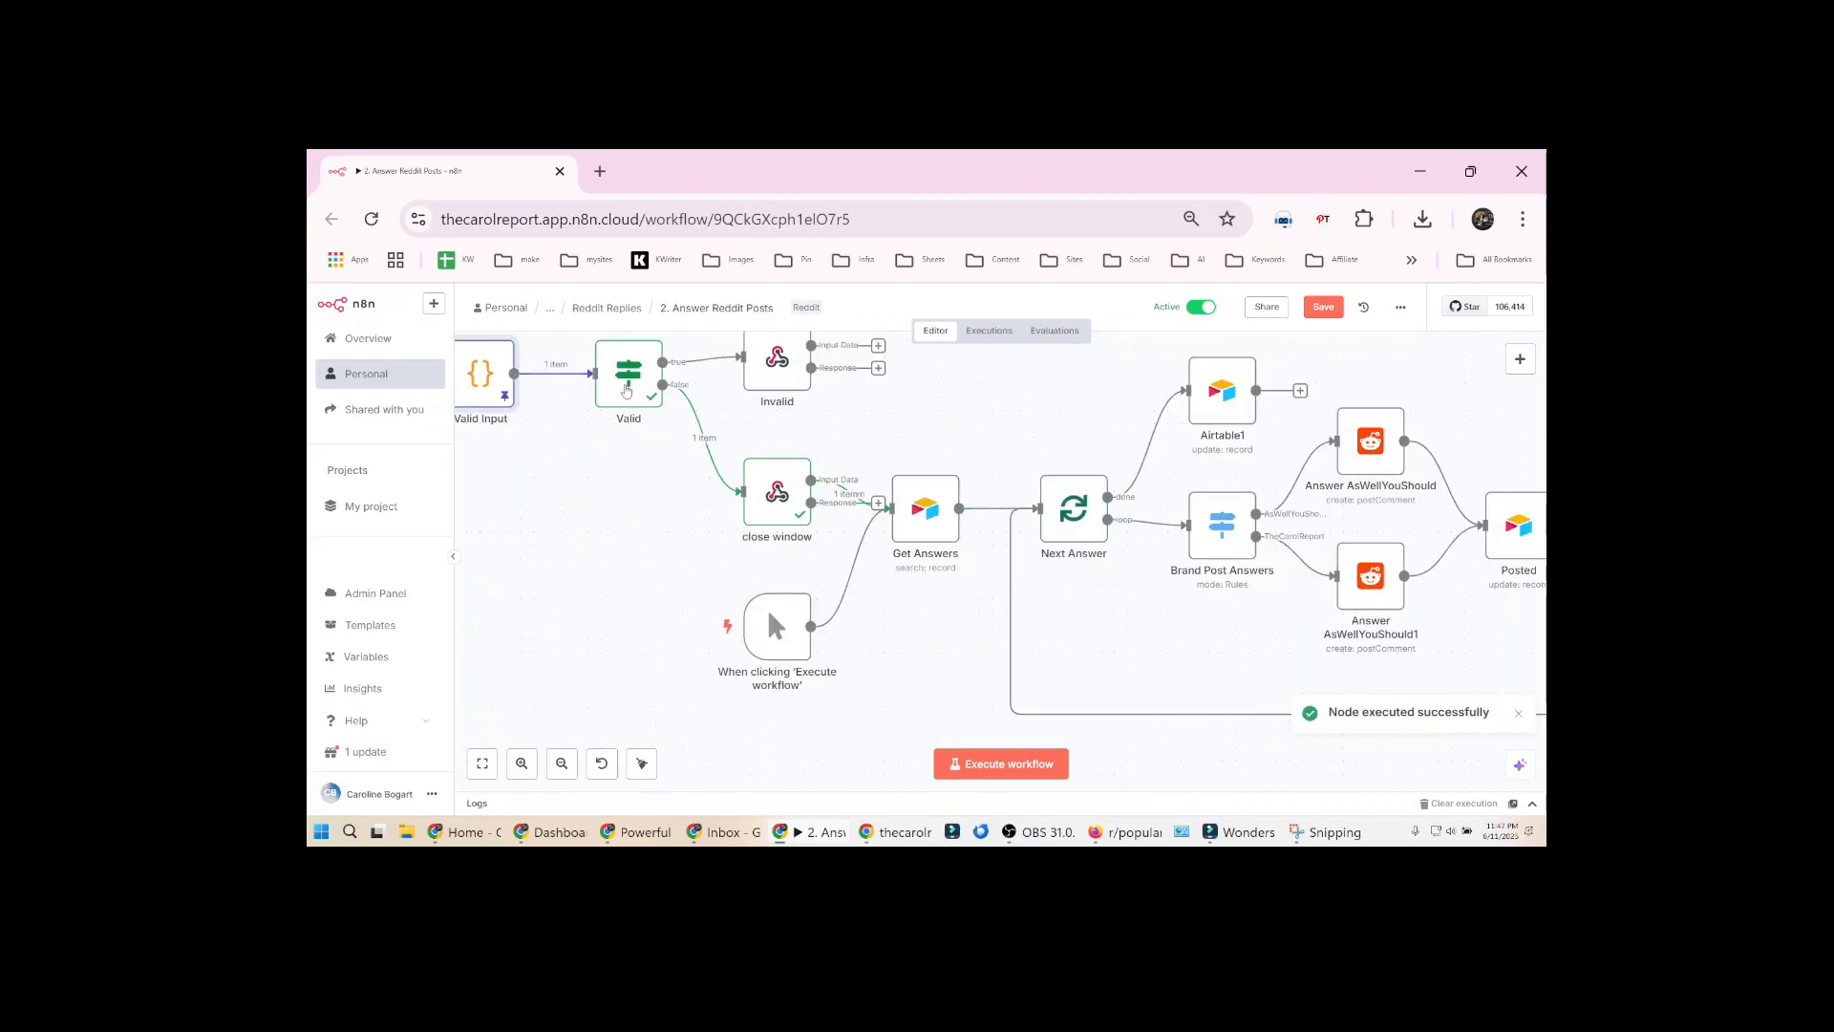
{"action": "left_click", "coordinate": [633, 390]}
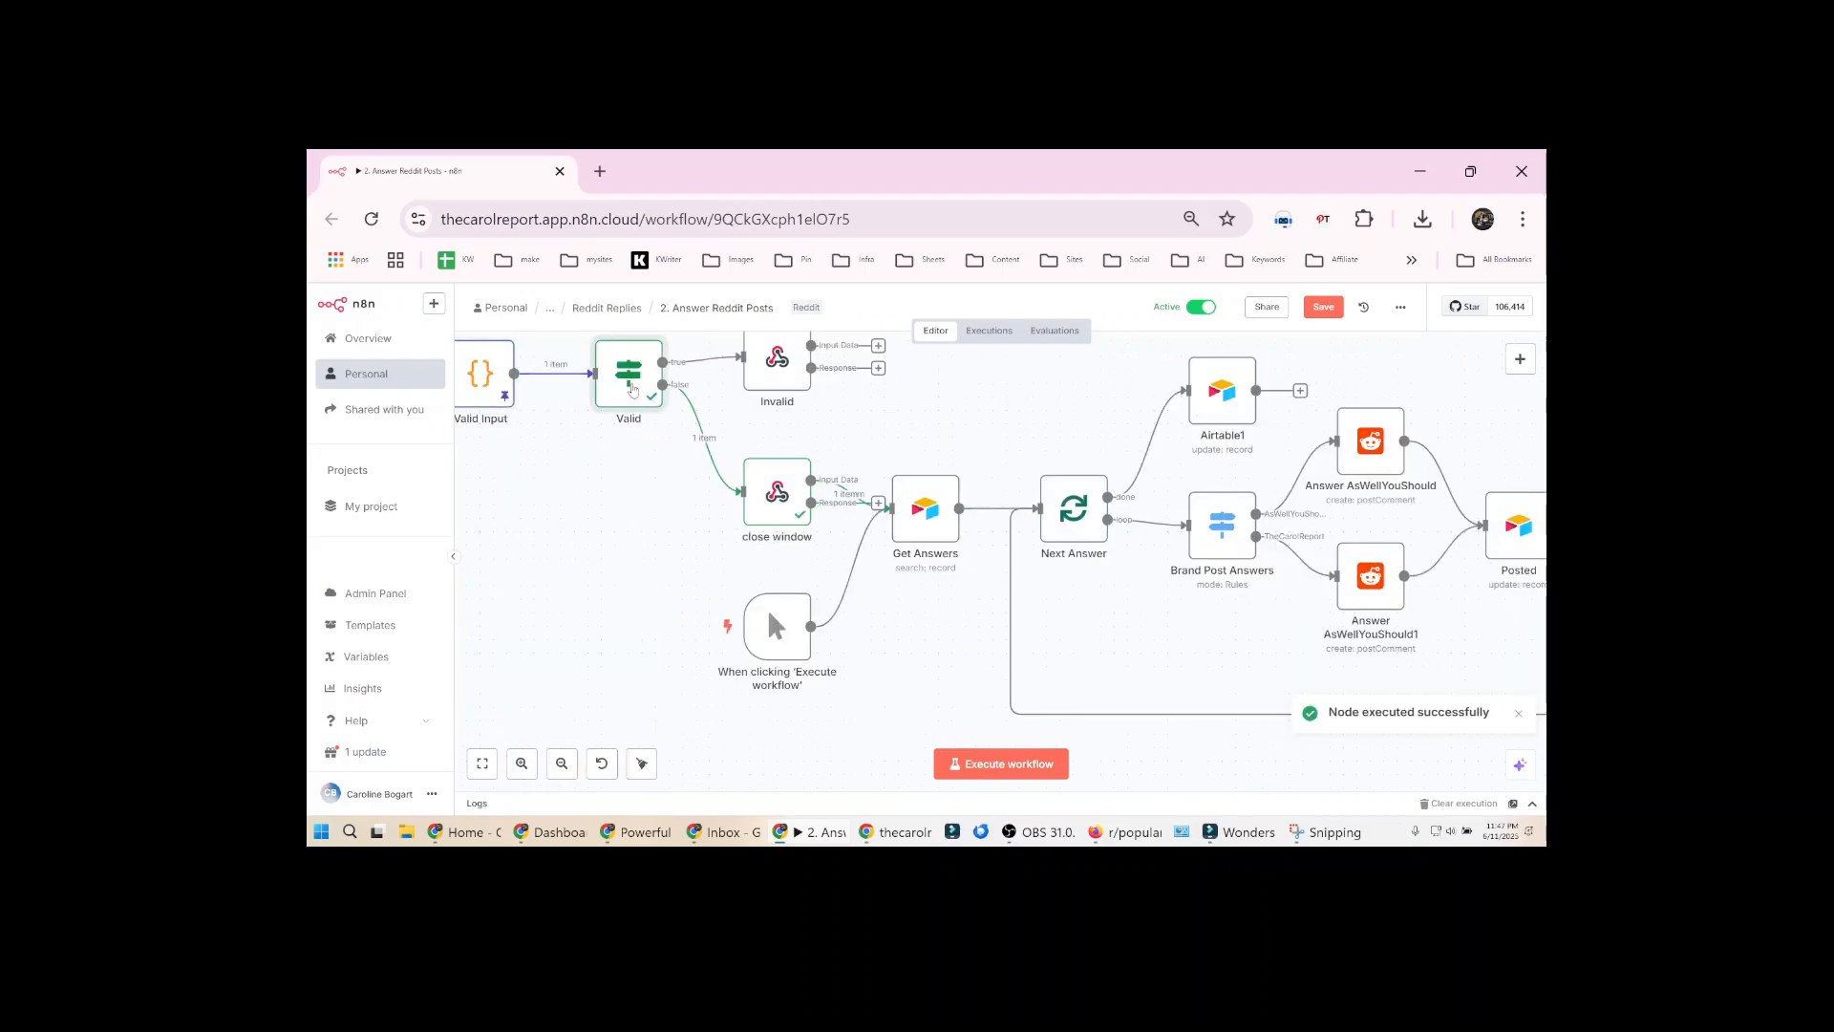
{"action": "double_click", "coordinate": [926, 511]}
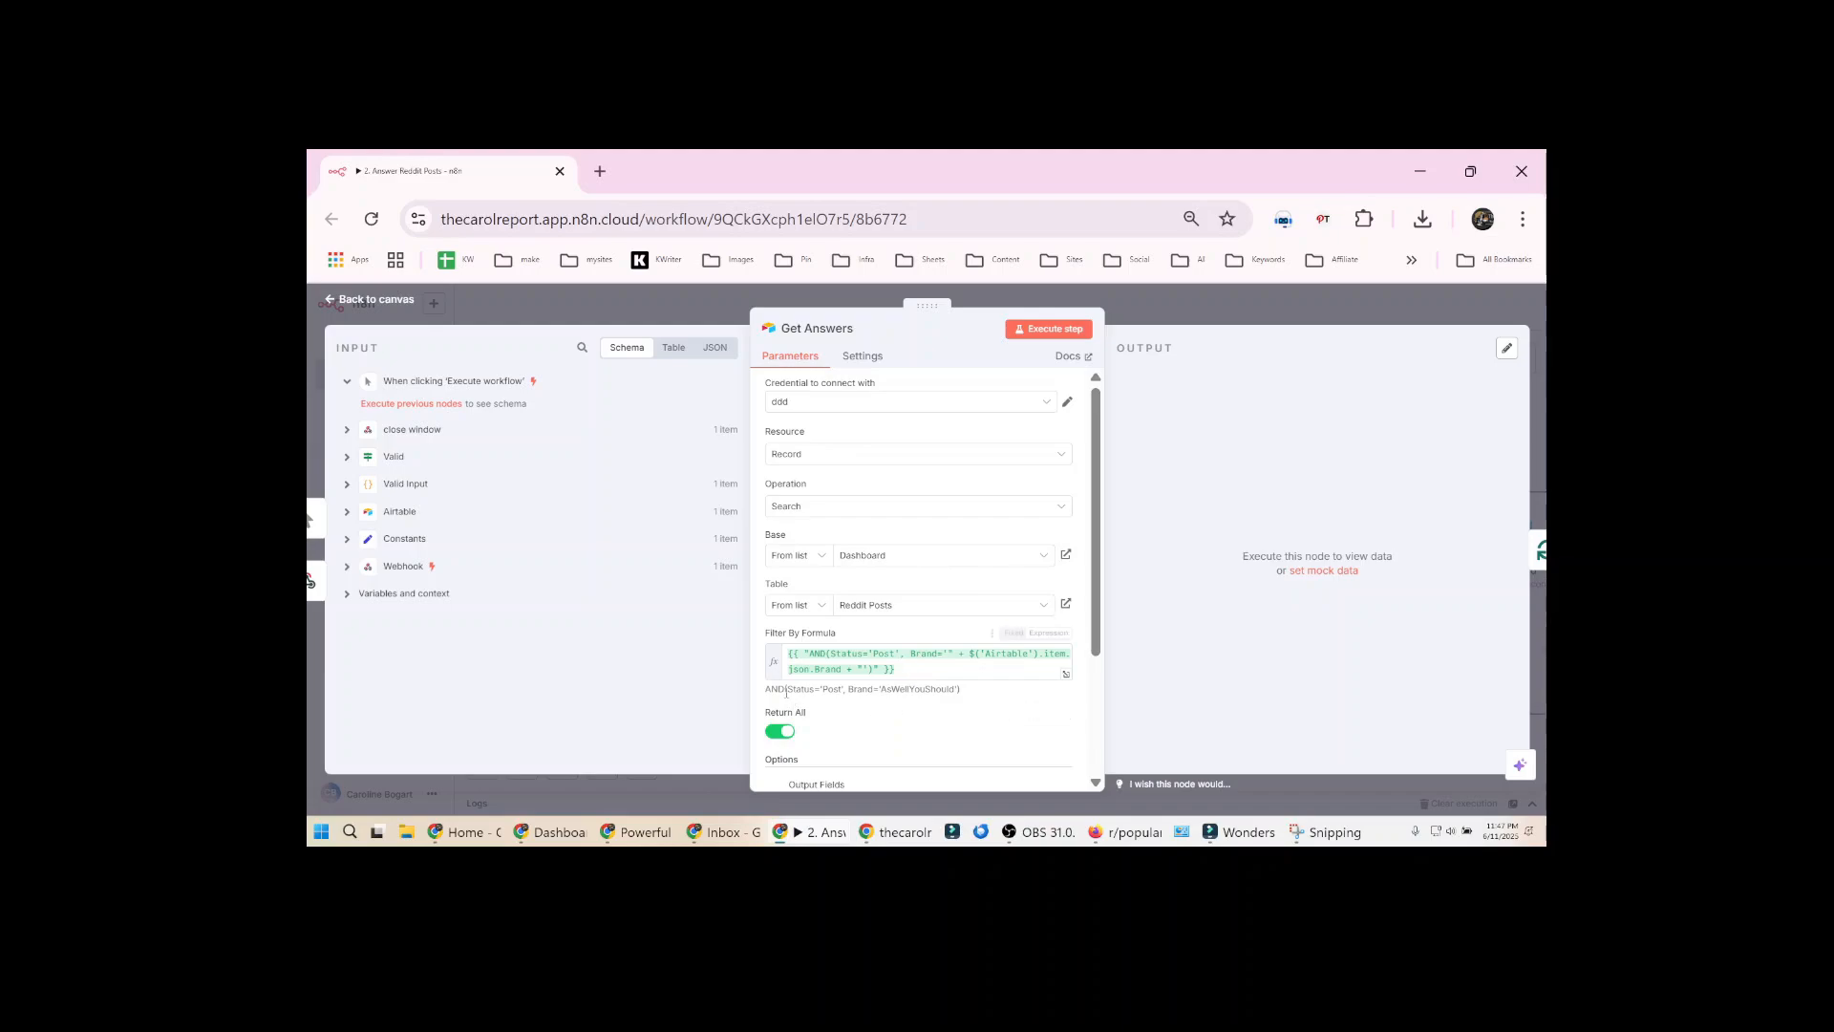
{"action": "left_click_drag", "start_coordinate": [784, 689], "coordinate": [950, 689]}
Switch to Airtable and check the Reddit Posts record's Answer, Status, Brand and RedditPostID against the filter, then return to n8n
{"action": "key", "text": "alt+Tab"}
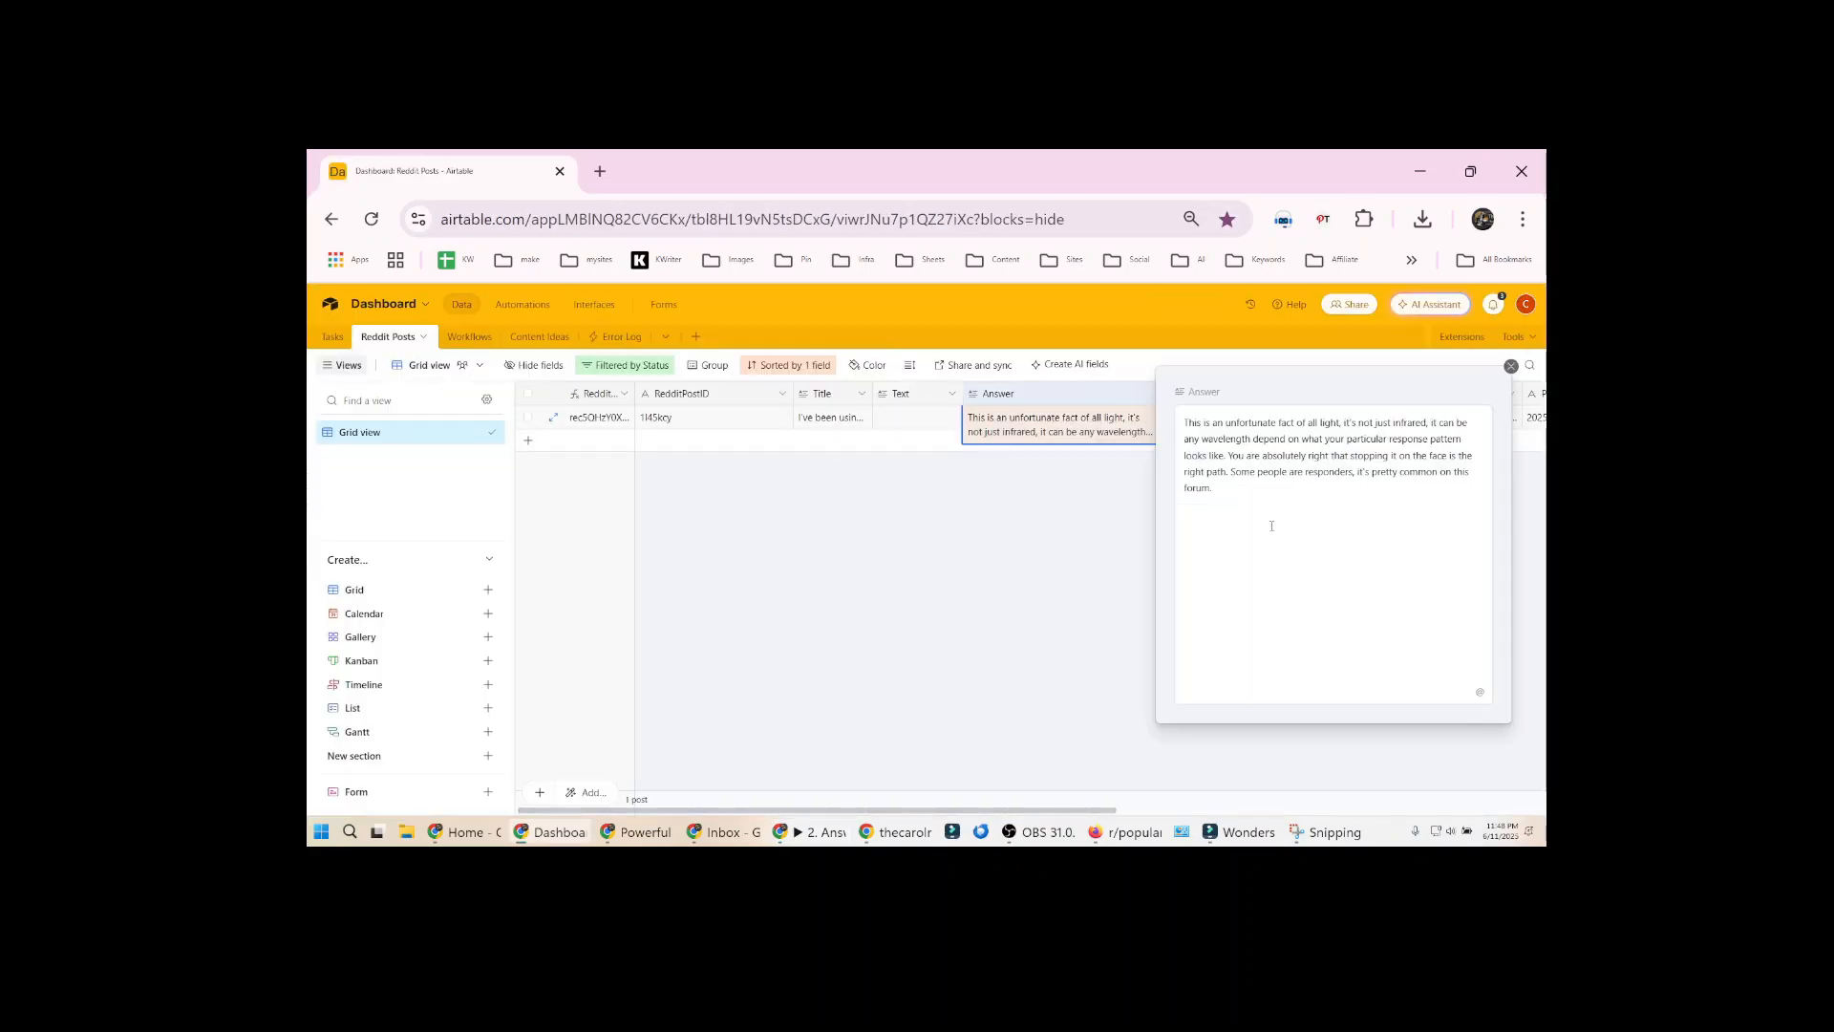
{"action": "key", "text": "Escape"}
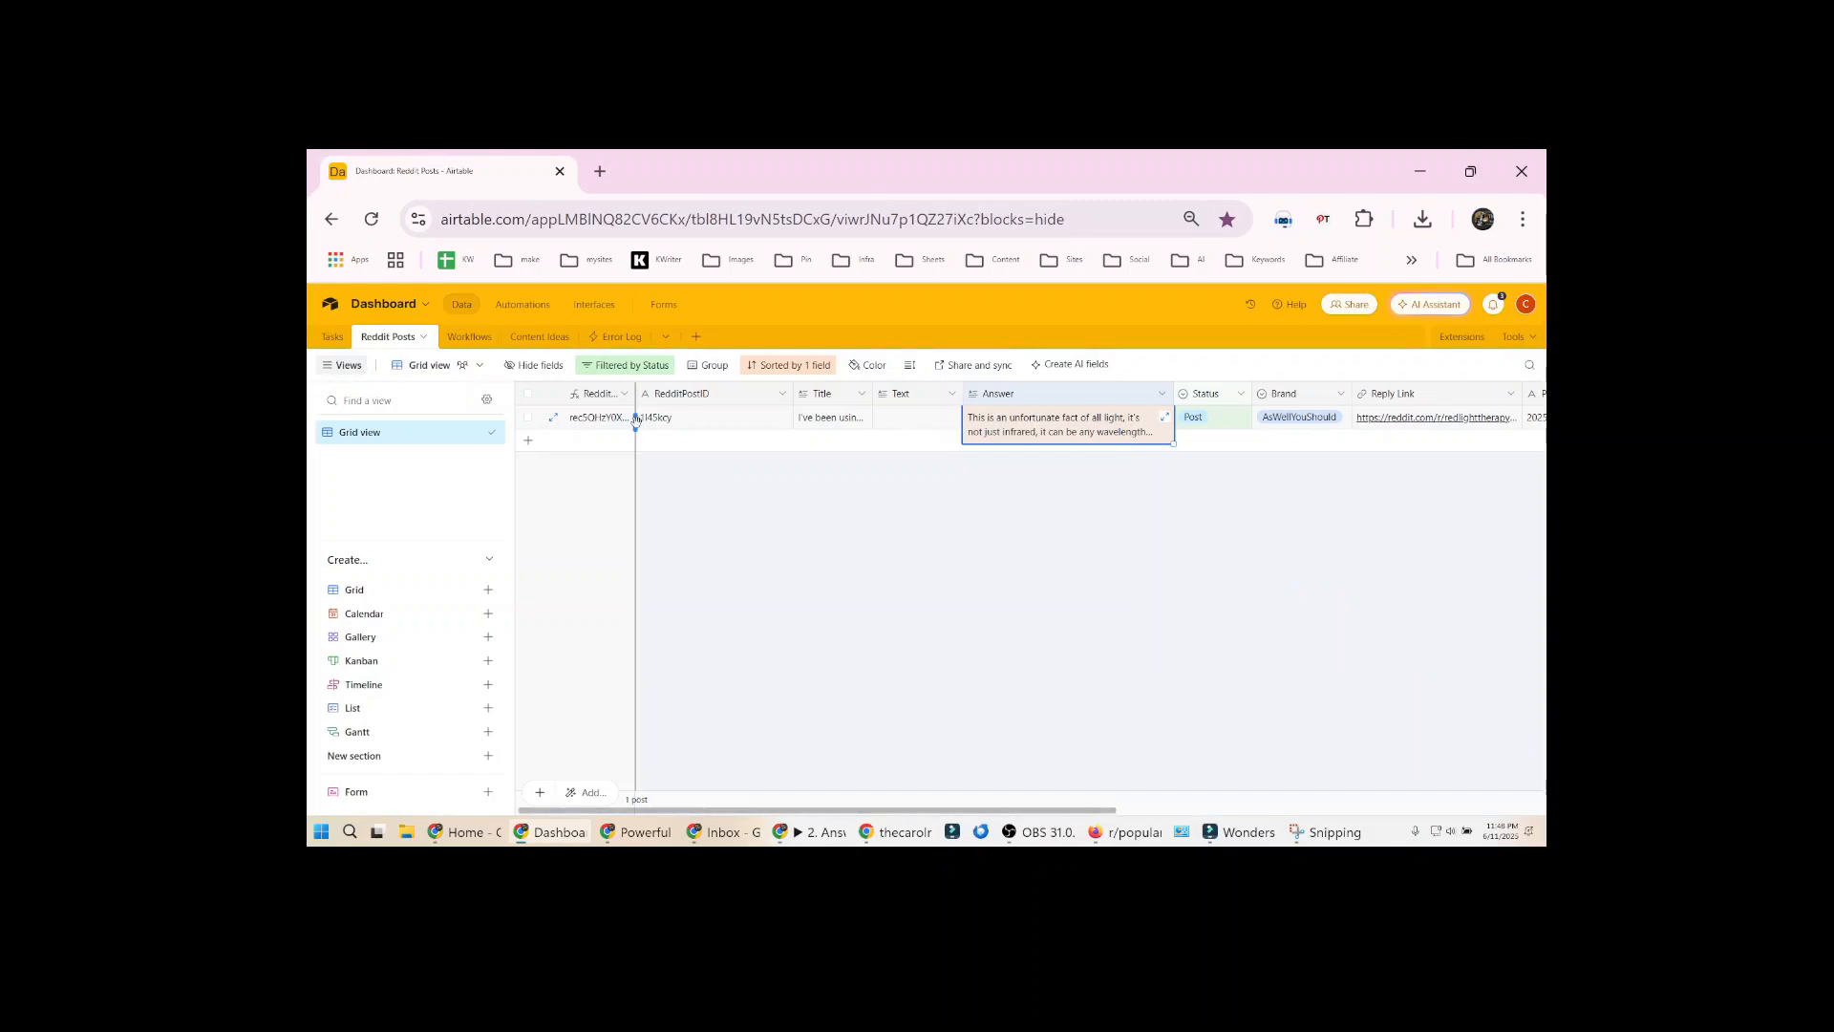
{"action": "left_click", "coordinate": [702, 422]}
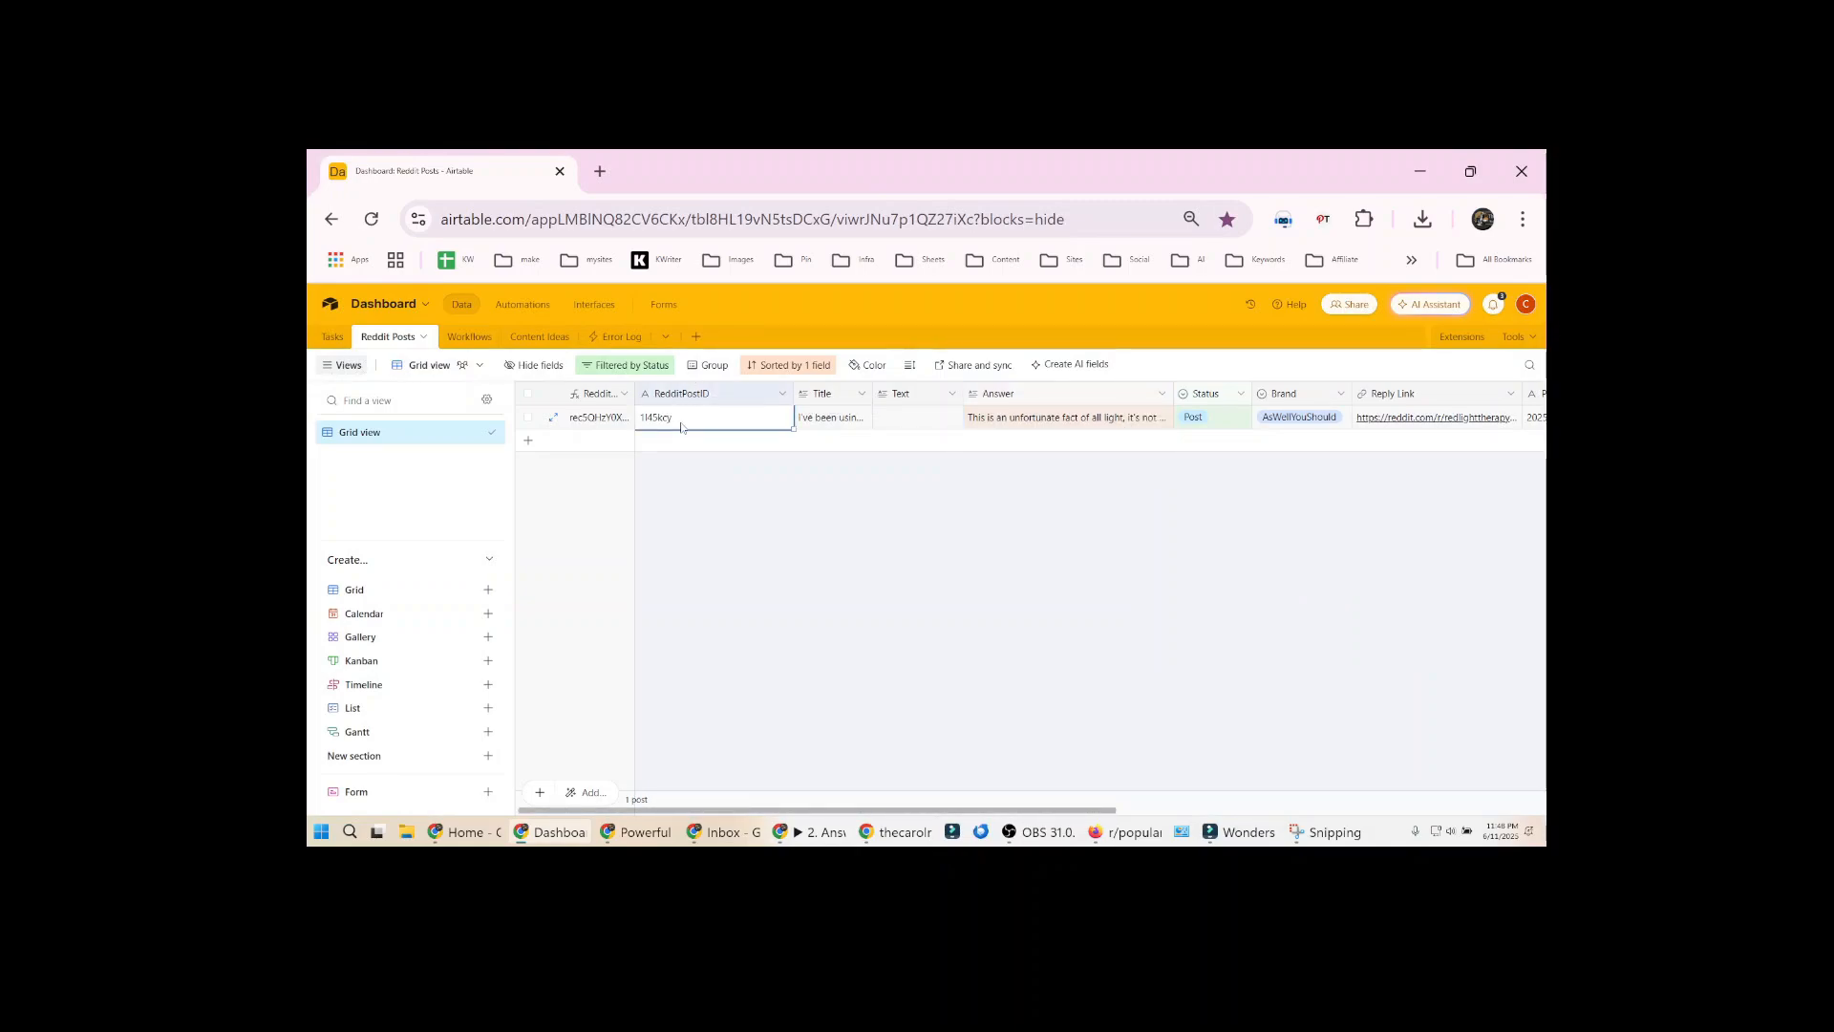
{"action": "key", "text": "alt+Tab"}
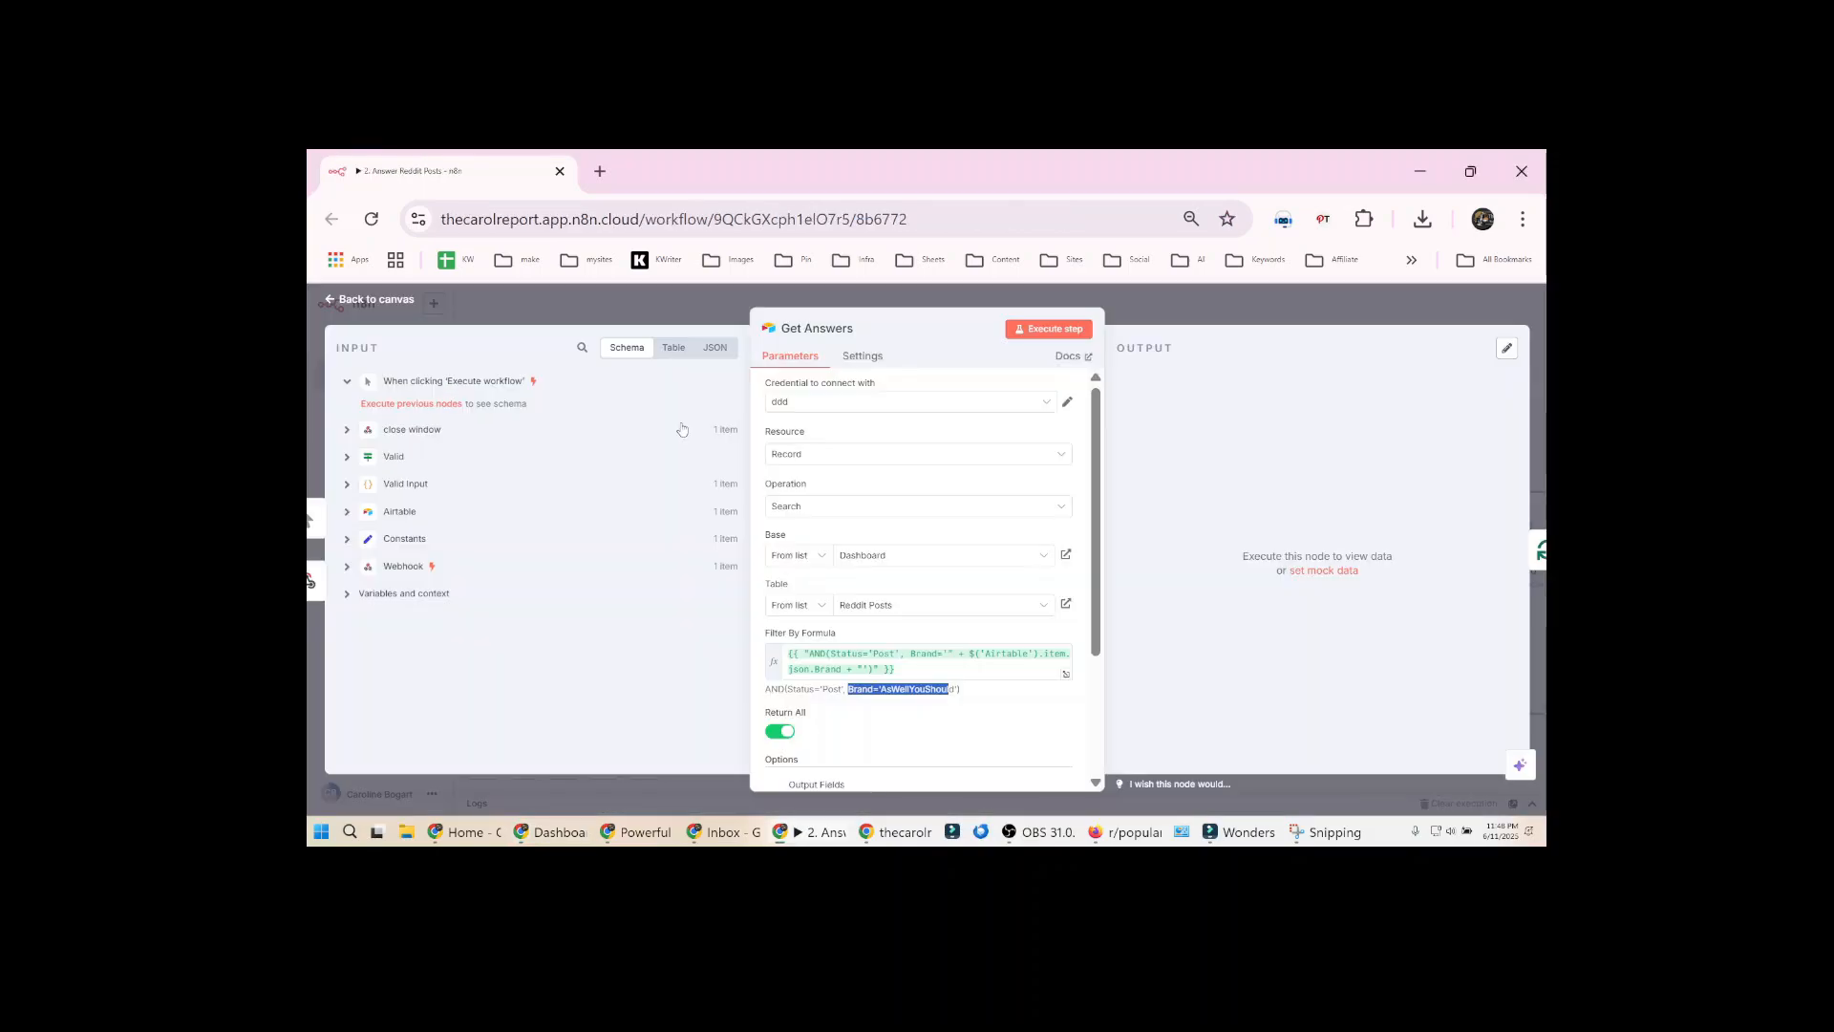
Execute Get Answers, pin its output, and inspect the Answer and RedditPostID it returns
{"action": "key", "text": "Escape"}
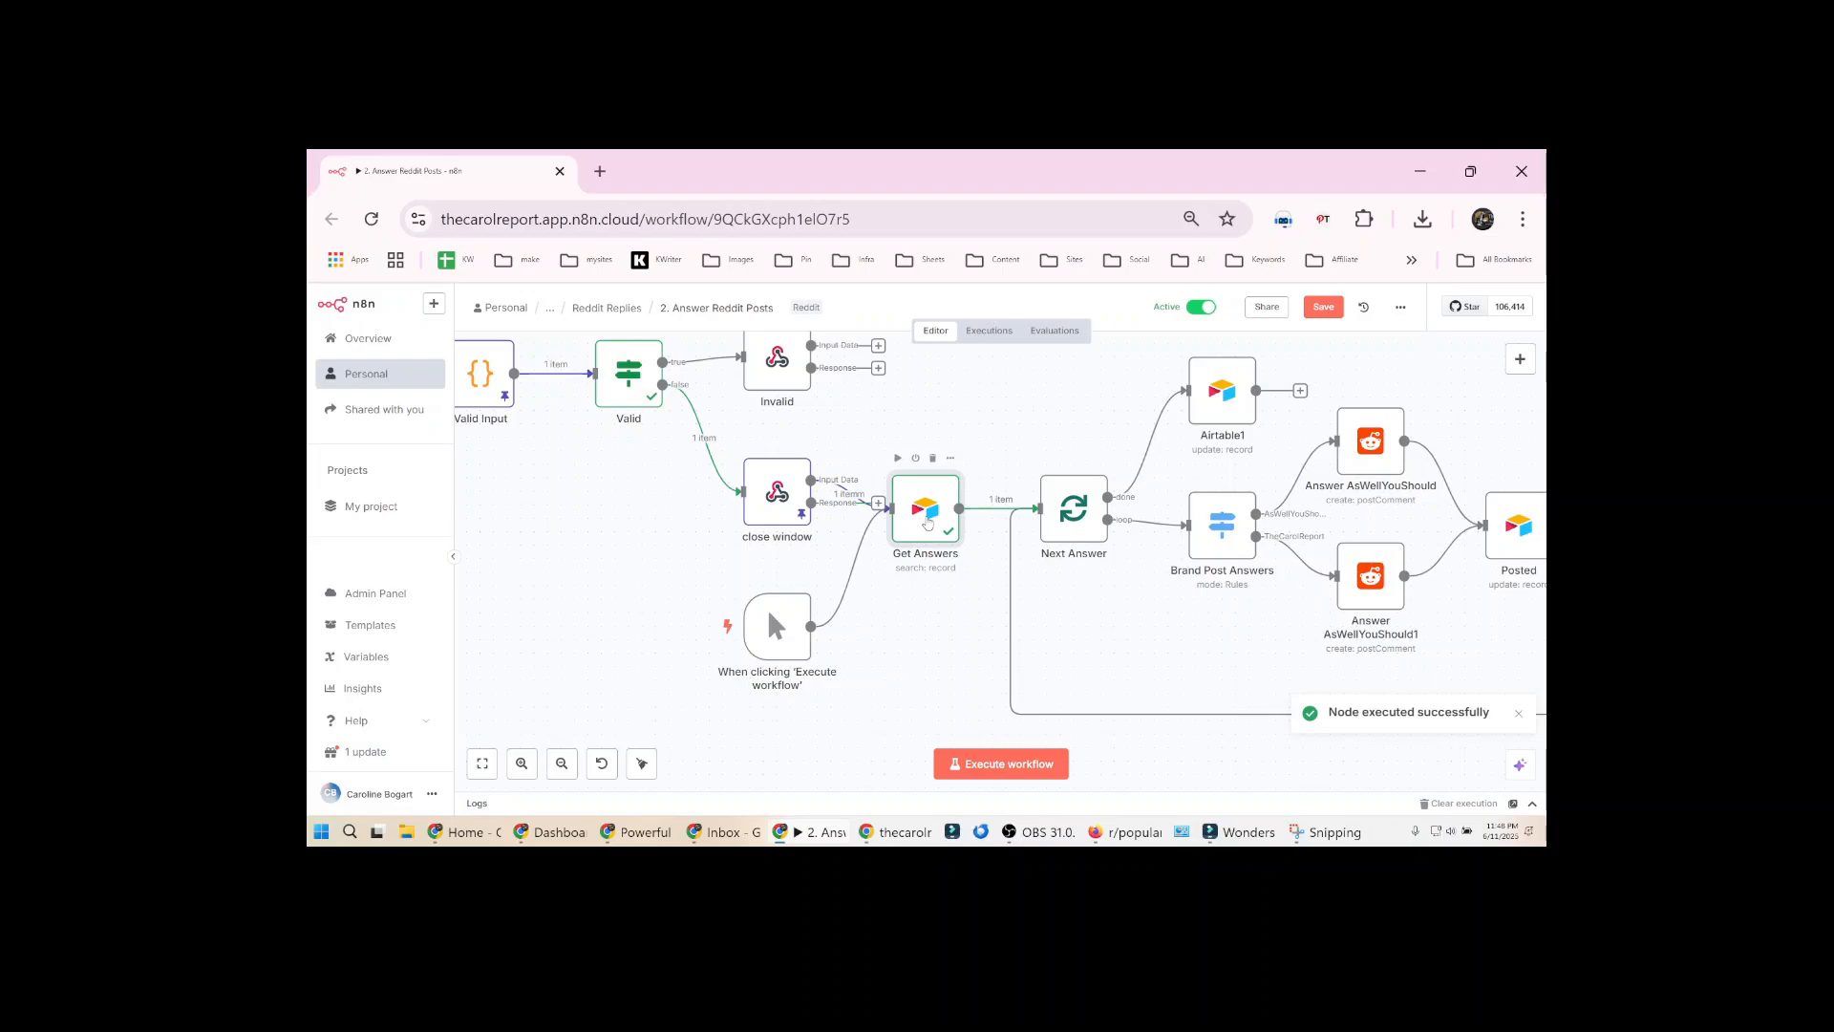
{"action": "double_click", "coordinate": [927, 523]}
{"action": "double_click", "coordinate": [1242, 525]}
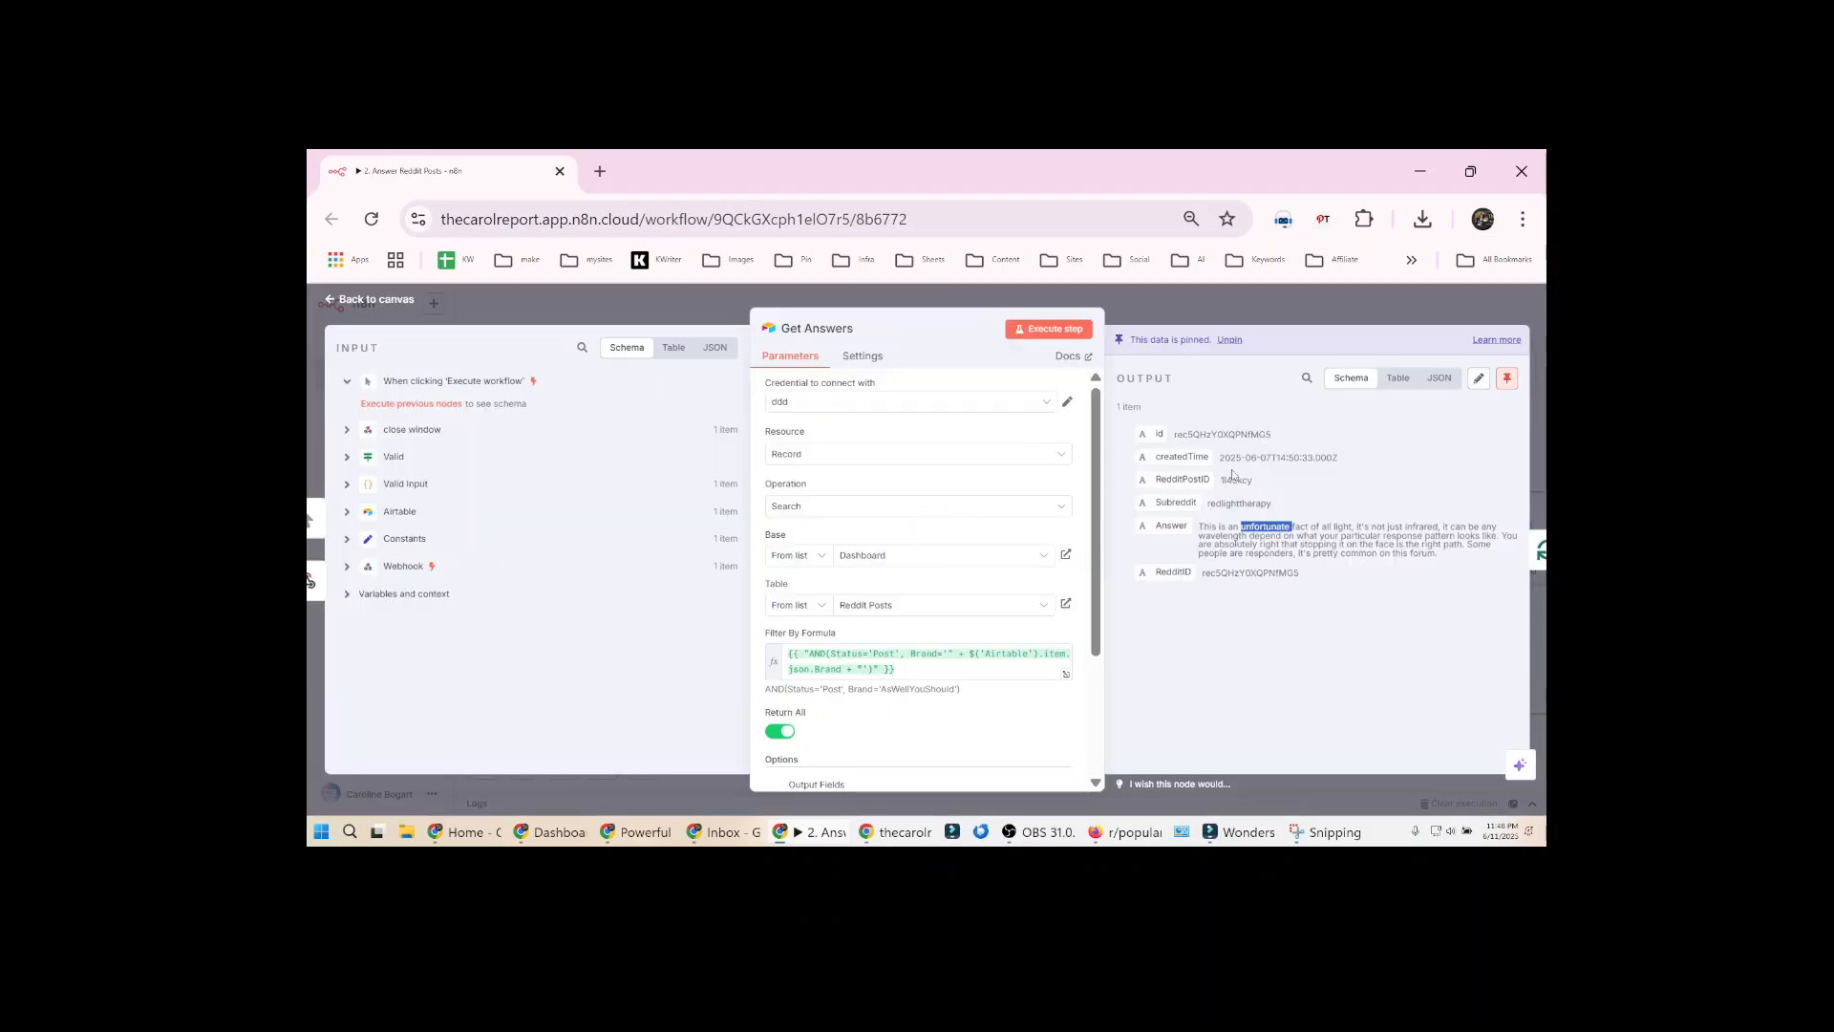
{"action": "double_click", "coordinate": [1236, 479]}
{"action": "left_click", "coordinate": [1233, 317]}
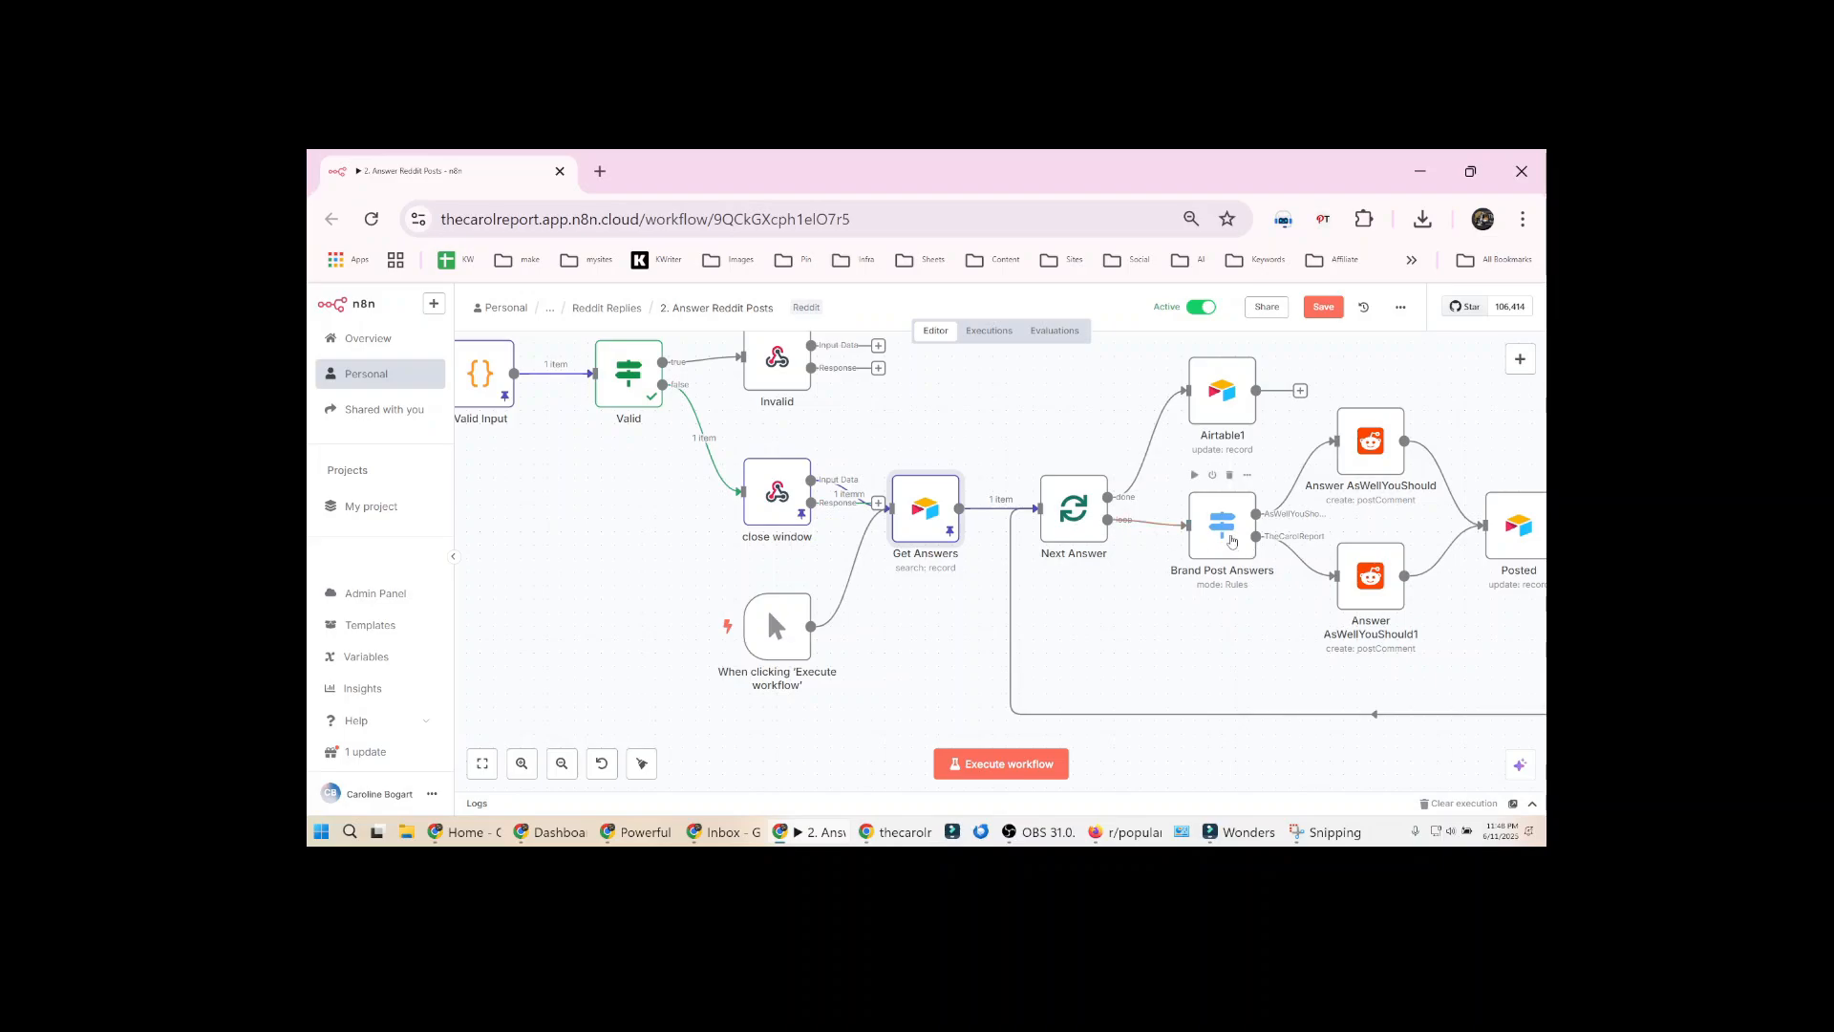
Rename the Answer AsWellYouShould1 Reddit node to Answer TheCarolReport
{"action": "left_click", "coordinate": [1374, 447]}
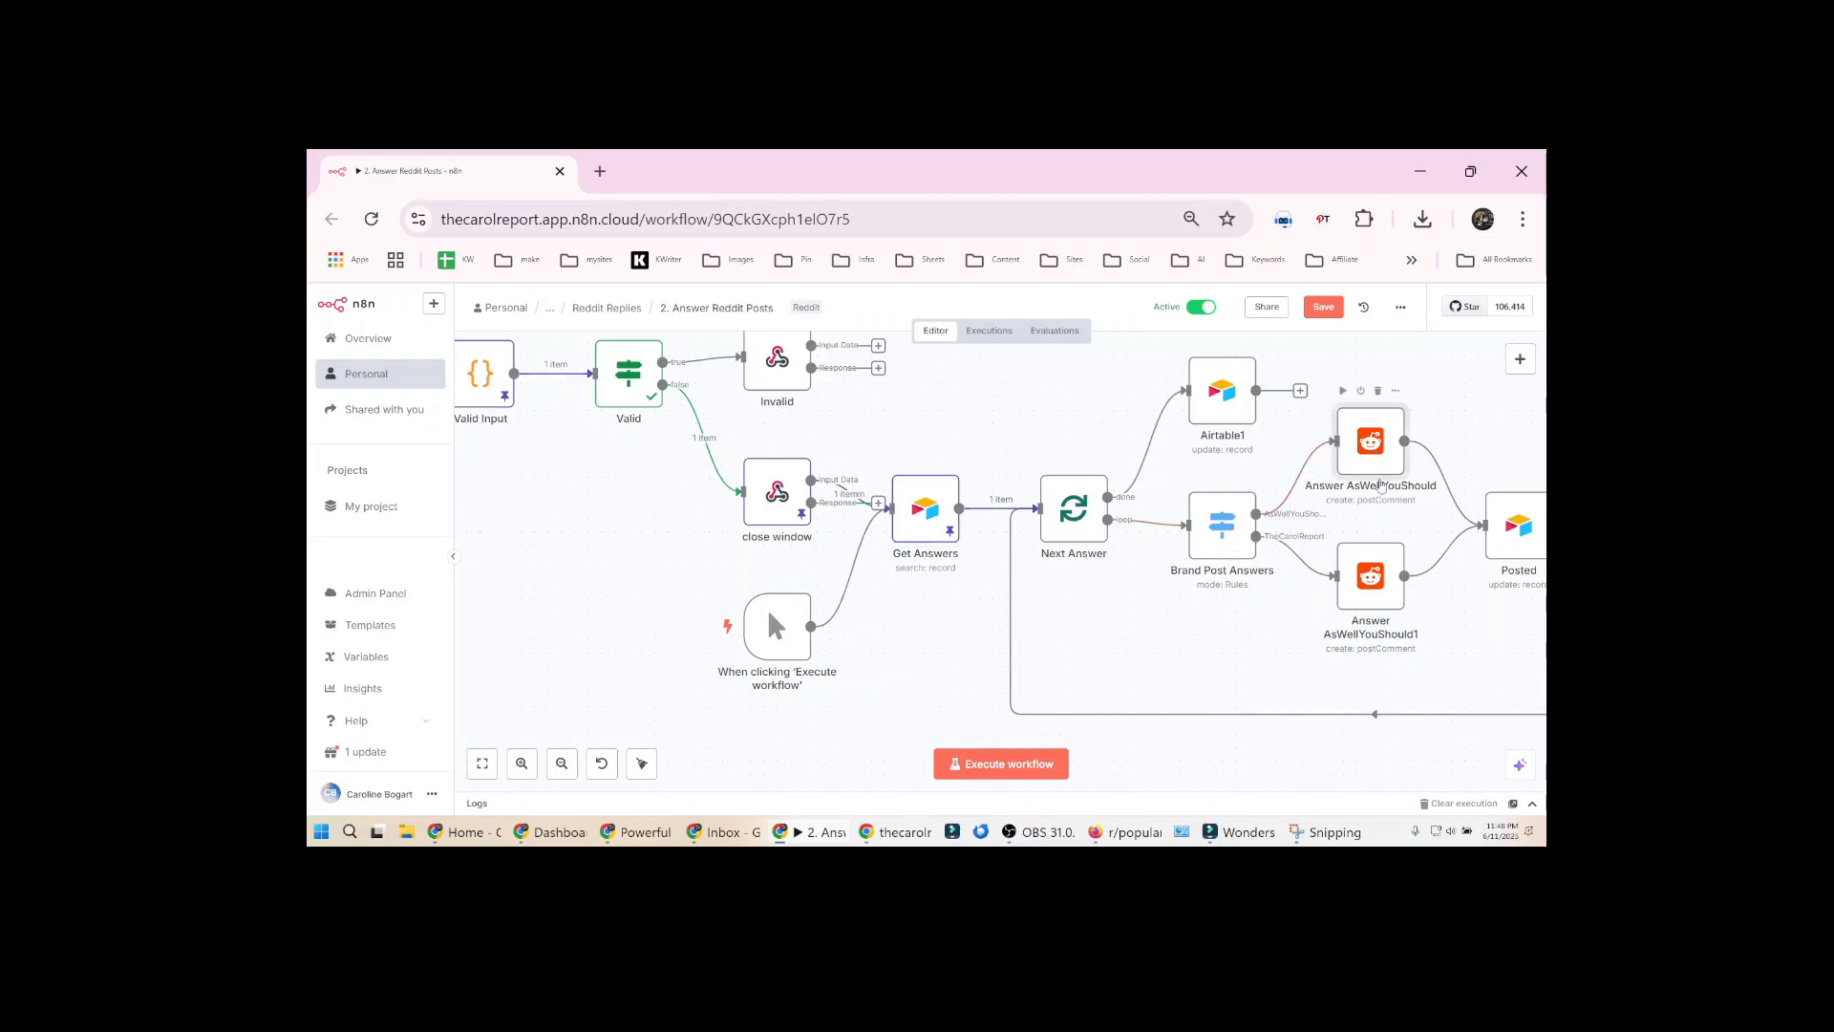
{"action": "left_click", "coordinate": [1380, 580]}
{"action": "key", "text": "F2"}
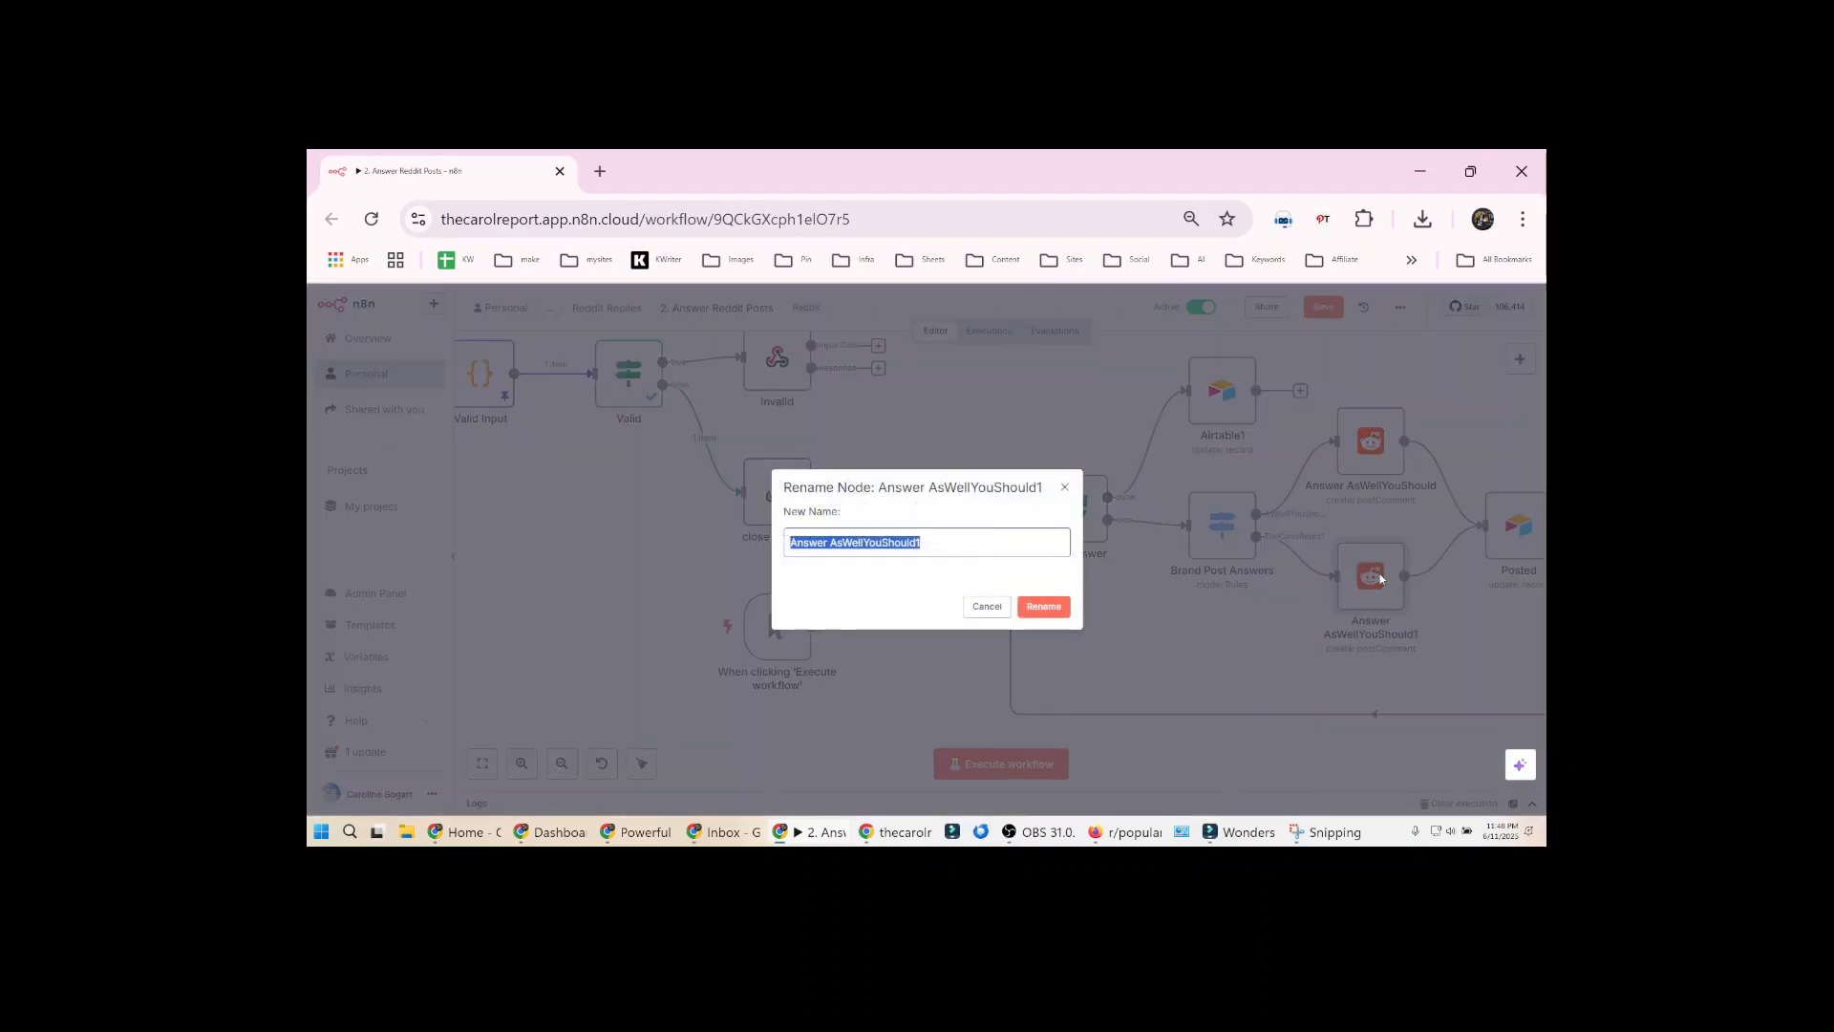
{"action": "type", "text": "Answer TheCarolReport"}
{"action": "key", "text": "Return"}
Compare the Reddit credentials and comment settings of the Answer AsWellYouShould and Answer TheCarolReport nodes
{"action": "double_click", "coordinate": [1366, 448]}
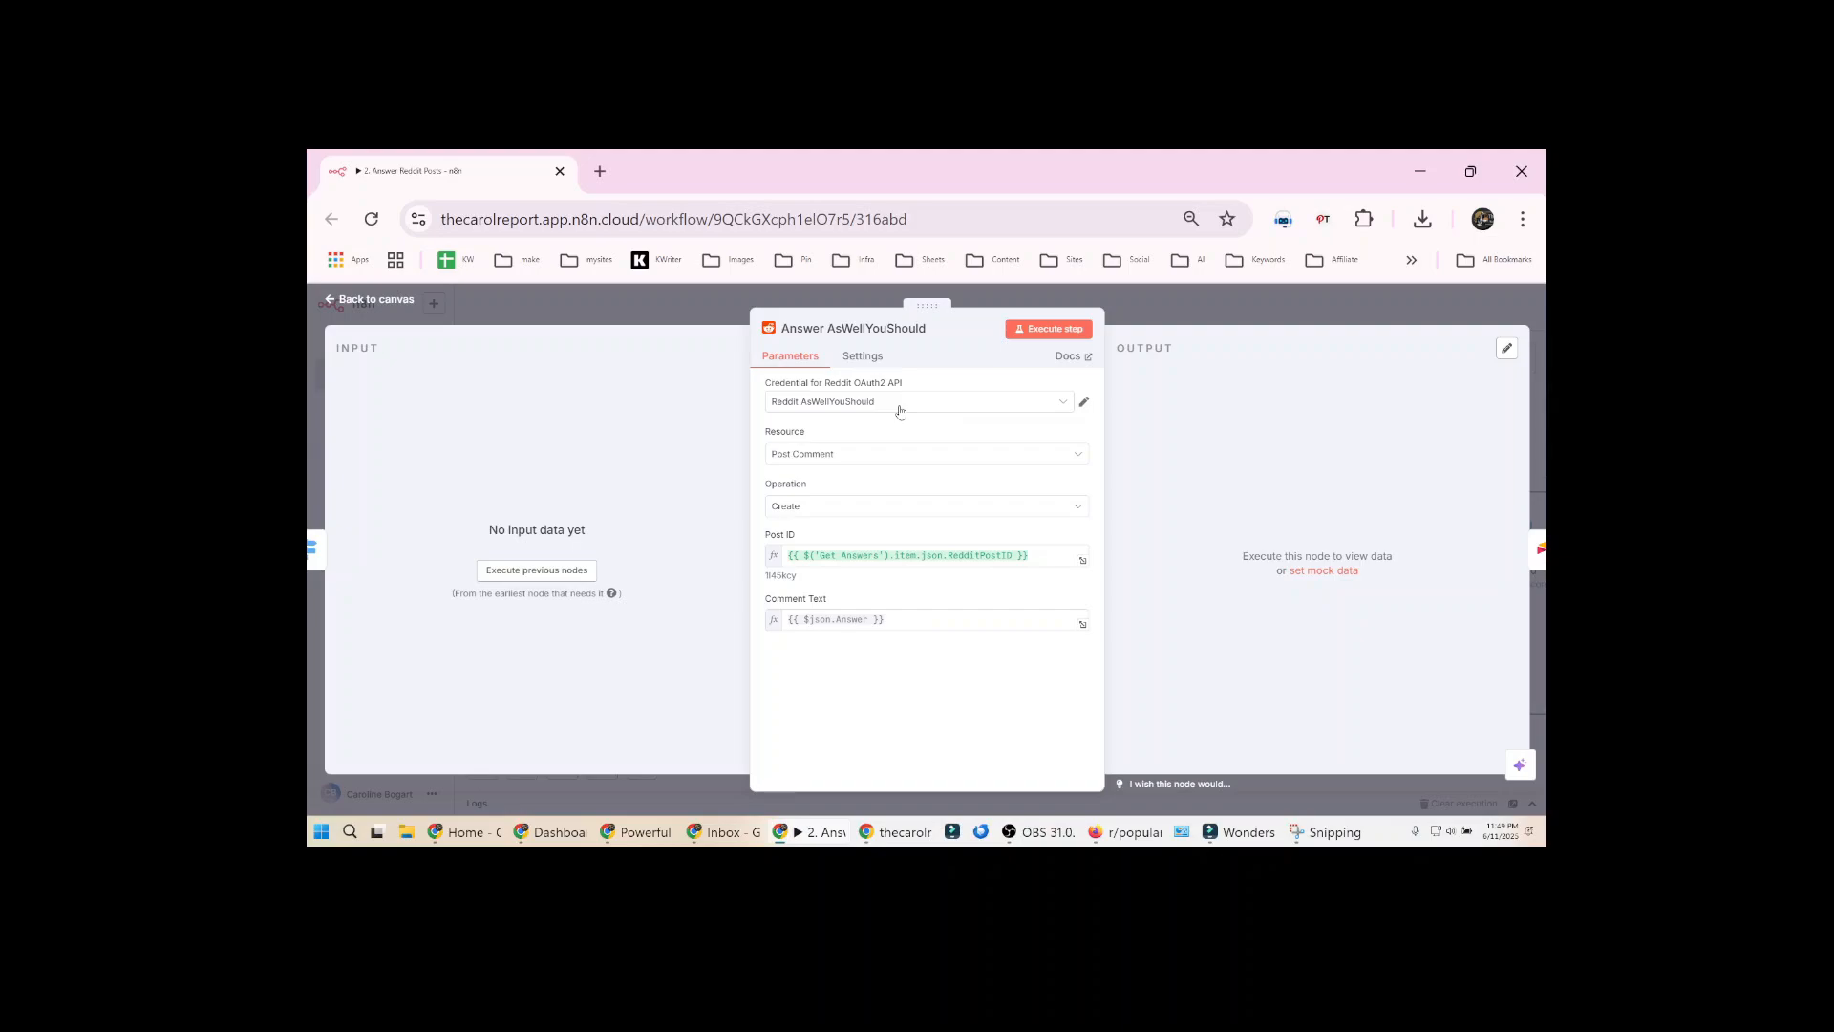
{"action": "key", "text": "Escape"}
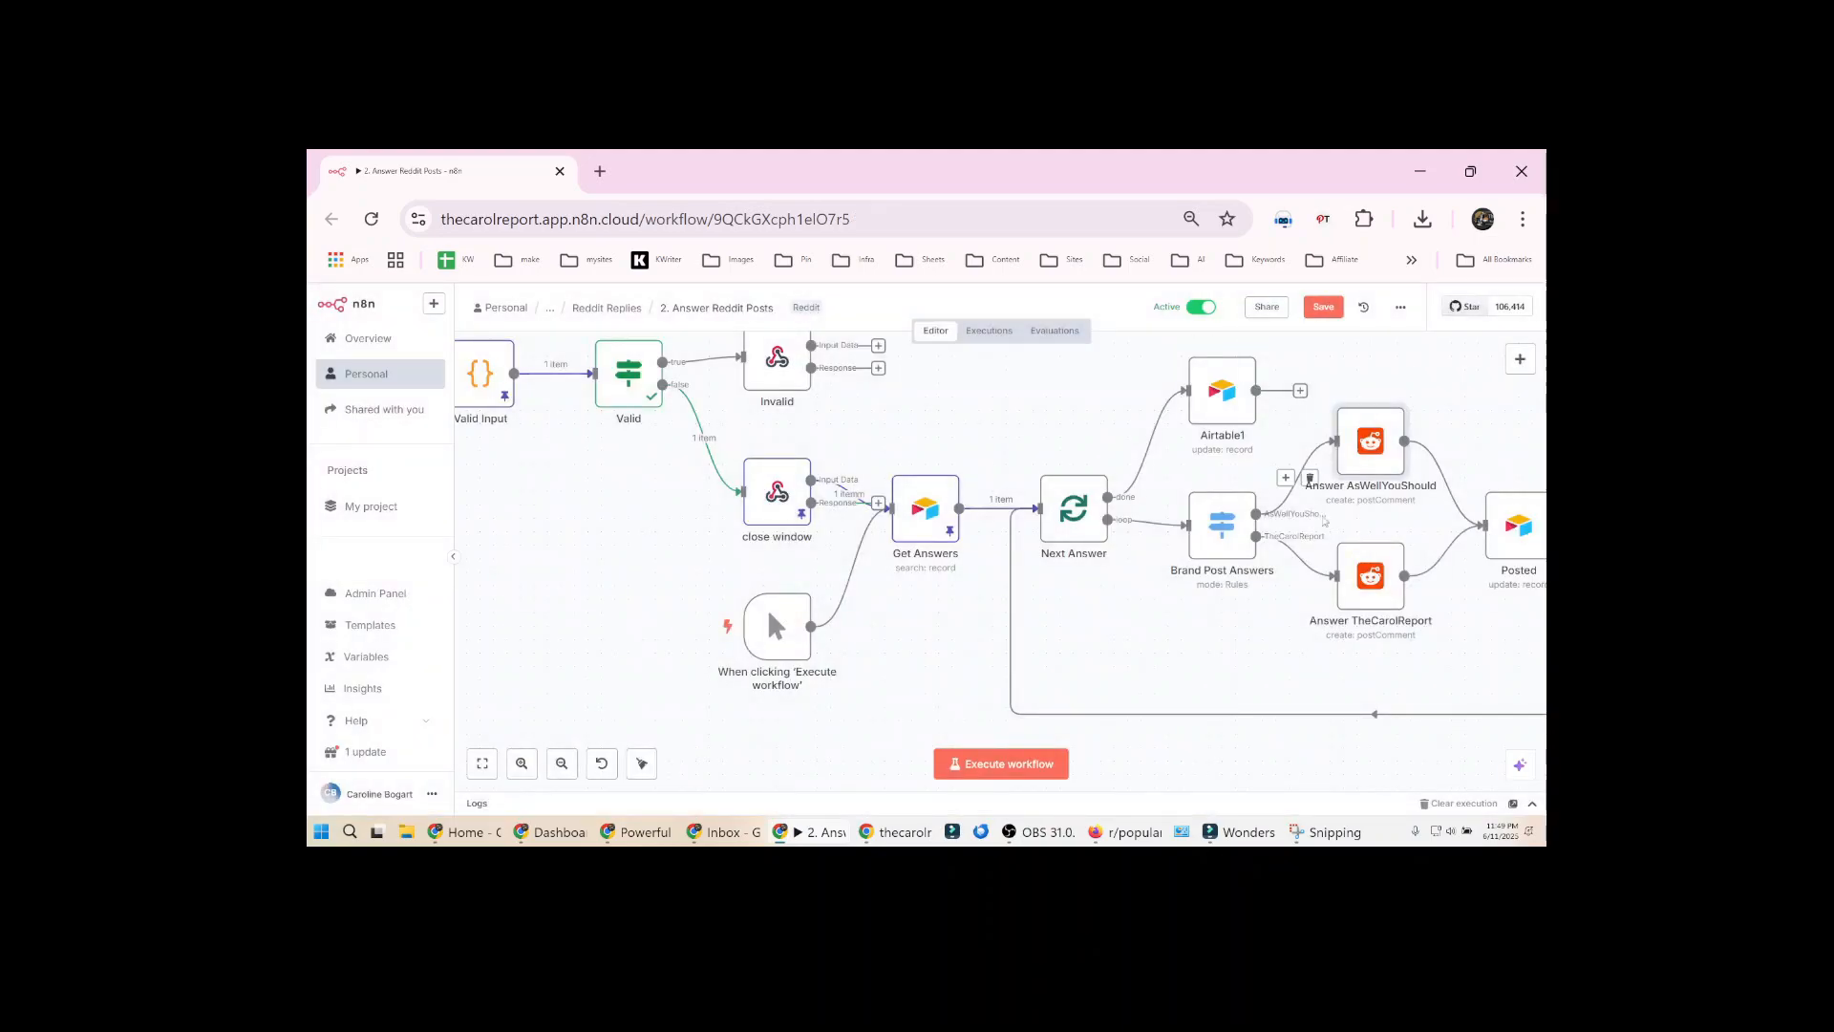
{"action": "double_click", "coordinate": [1371, 580]}
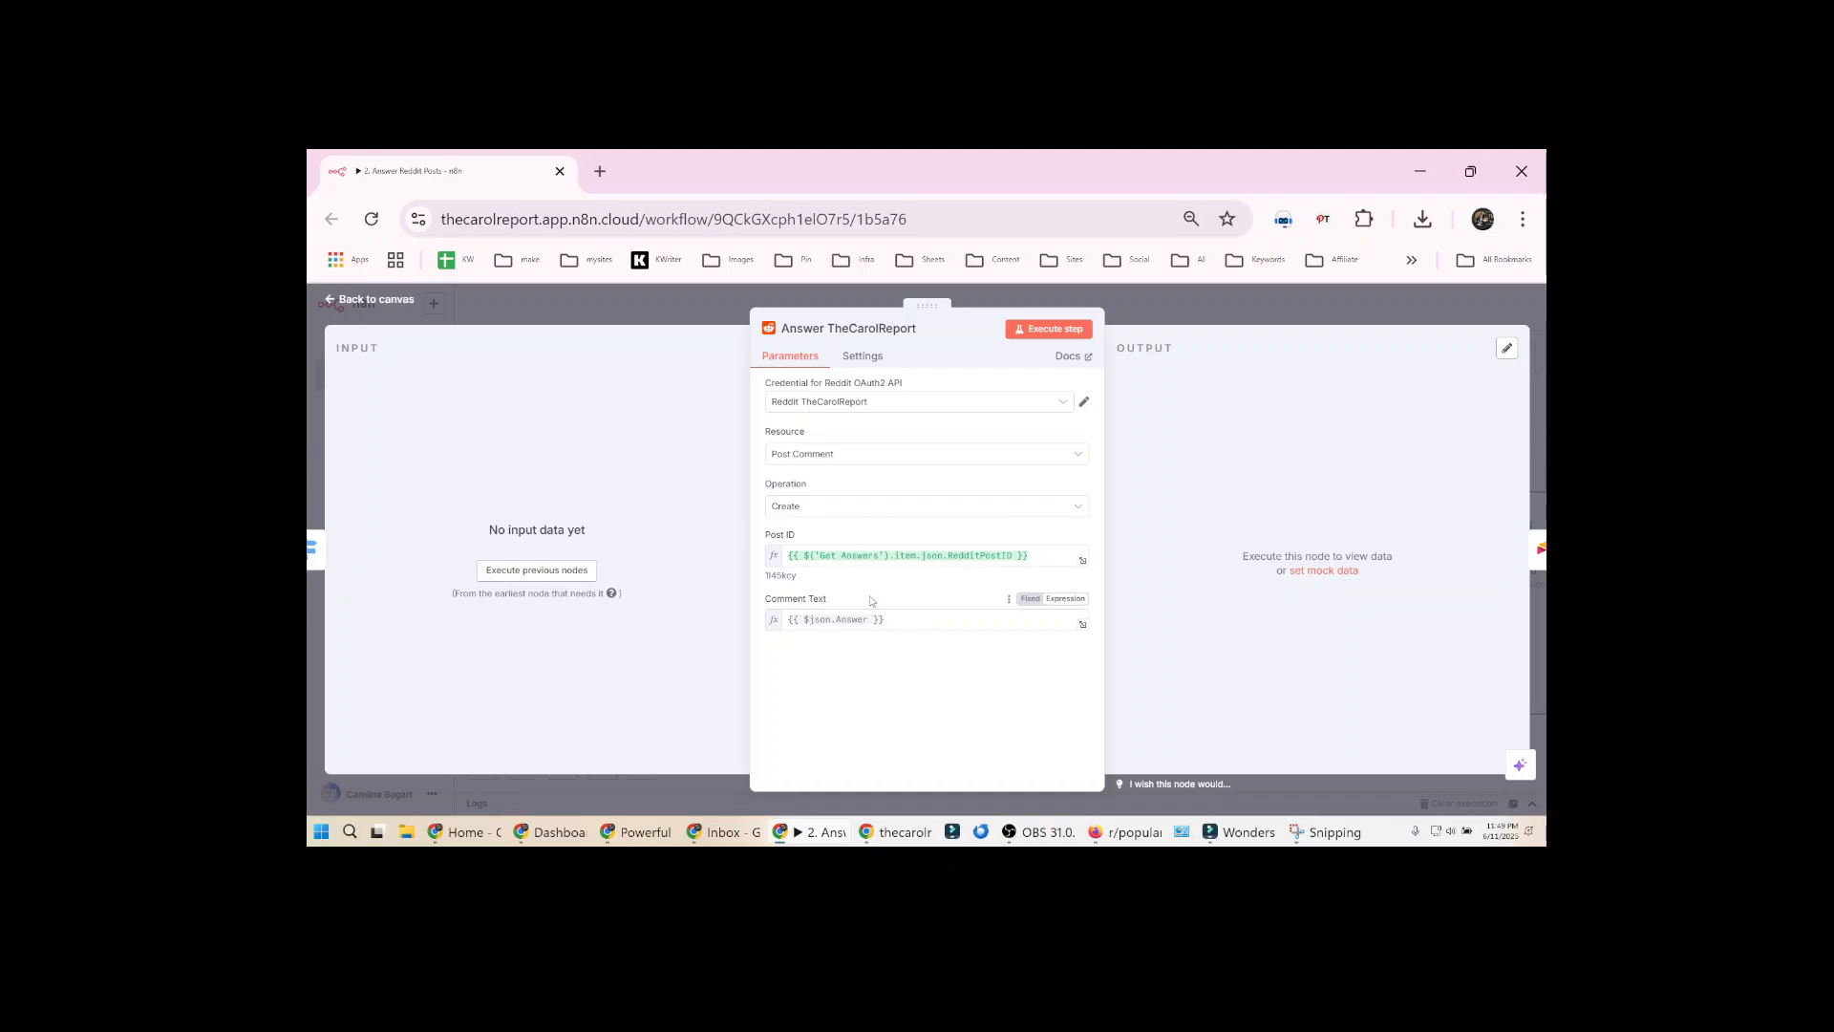
{"action": "key", "text": "Escape"}
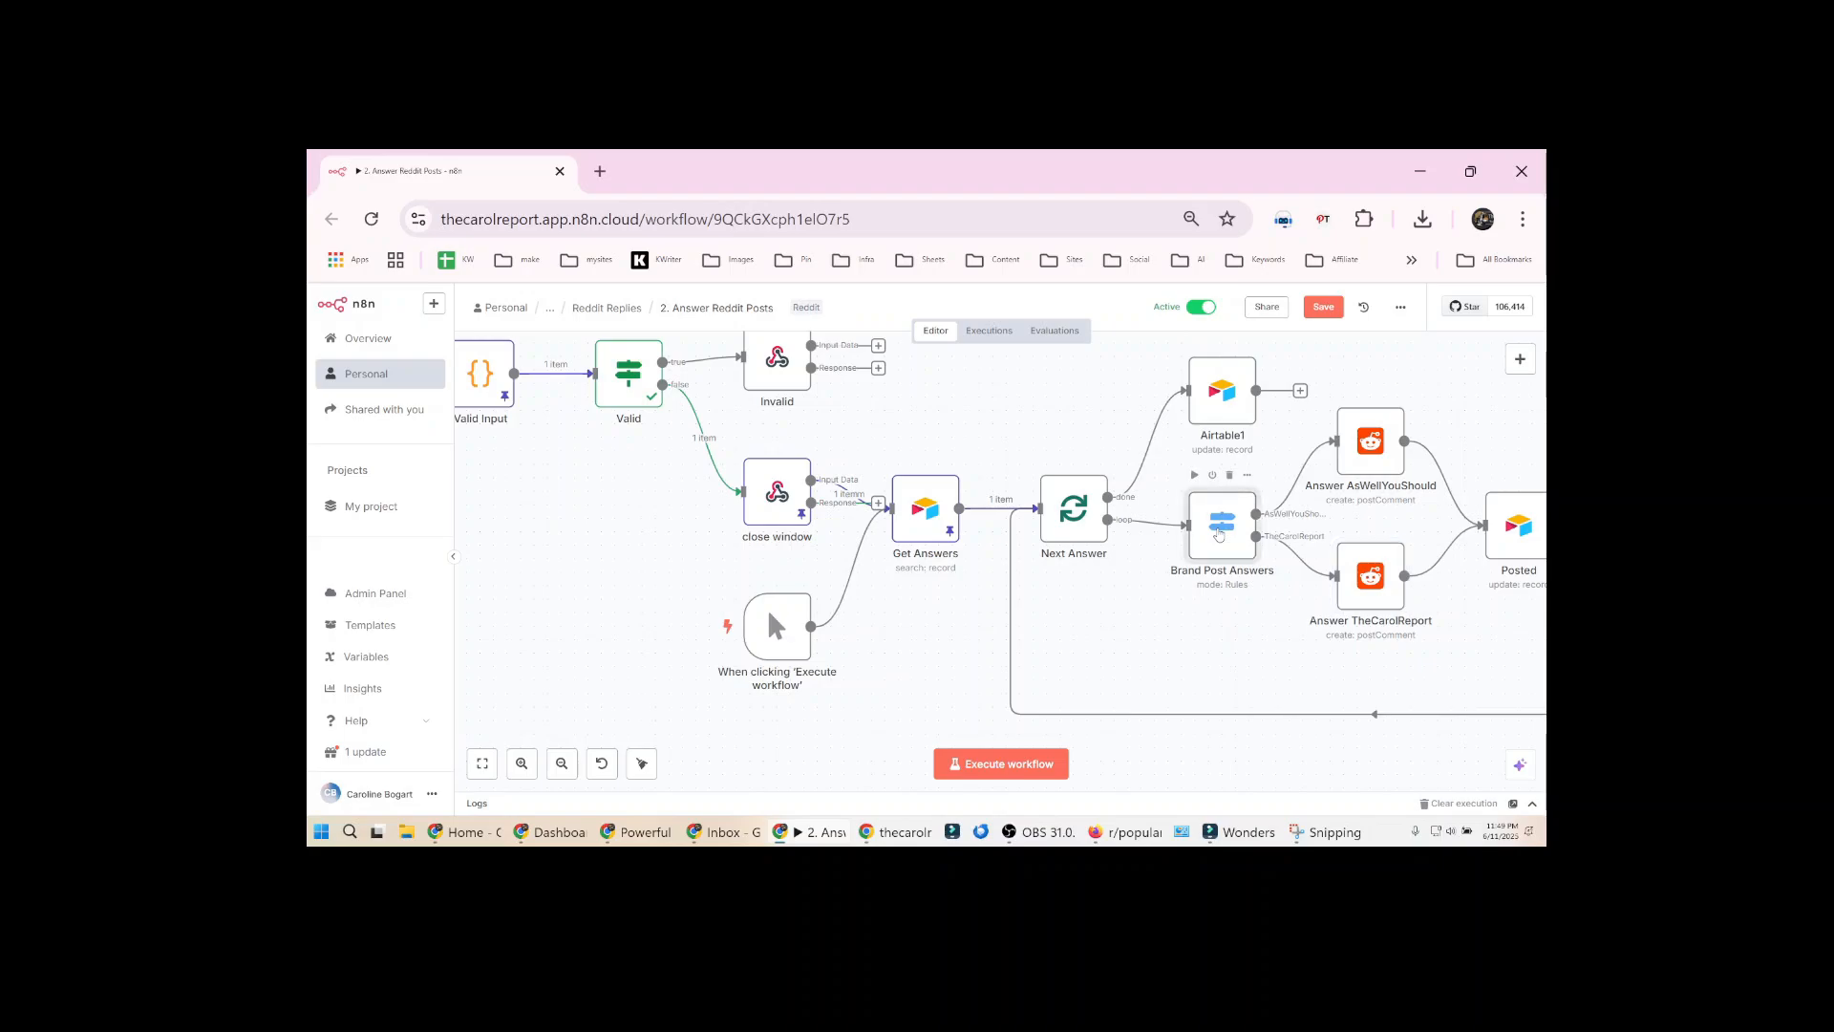
Review both brand routing rules and their output names in the Brand Post Answers node
{"action": "double_click", "coordinate": [1220, 532]}
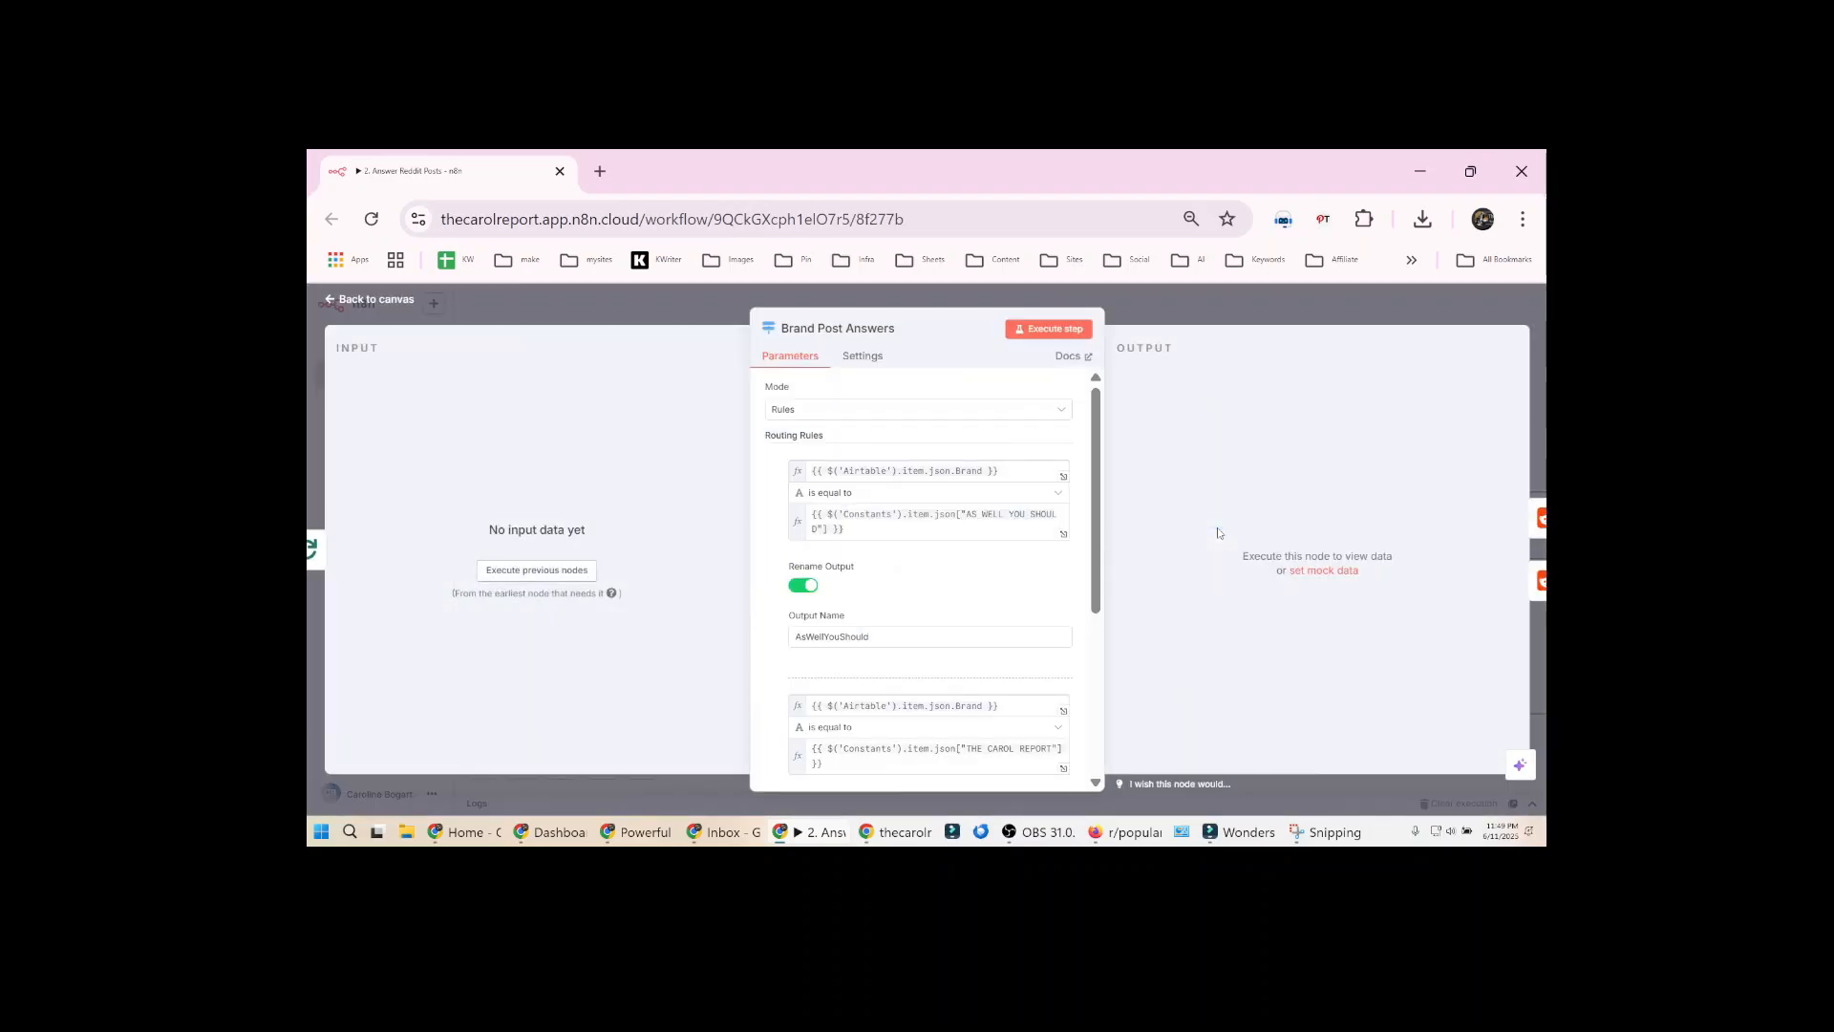
{"action": "left_click", "coordinate": [883, 641]}
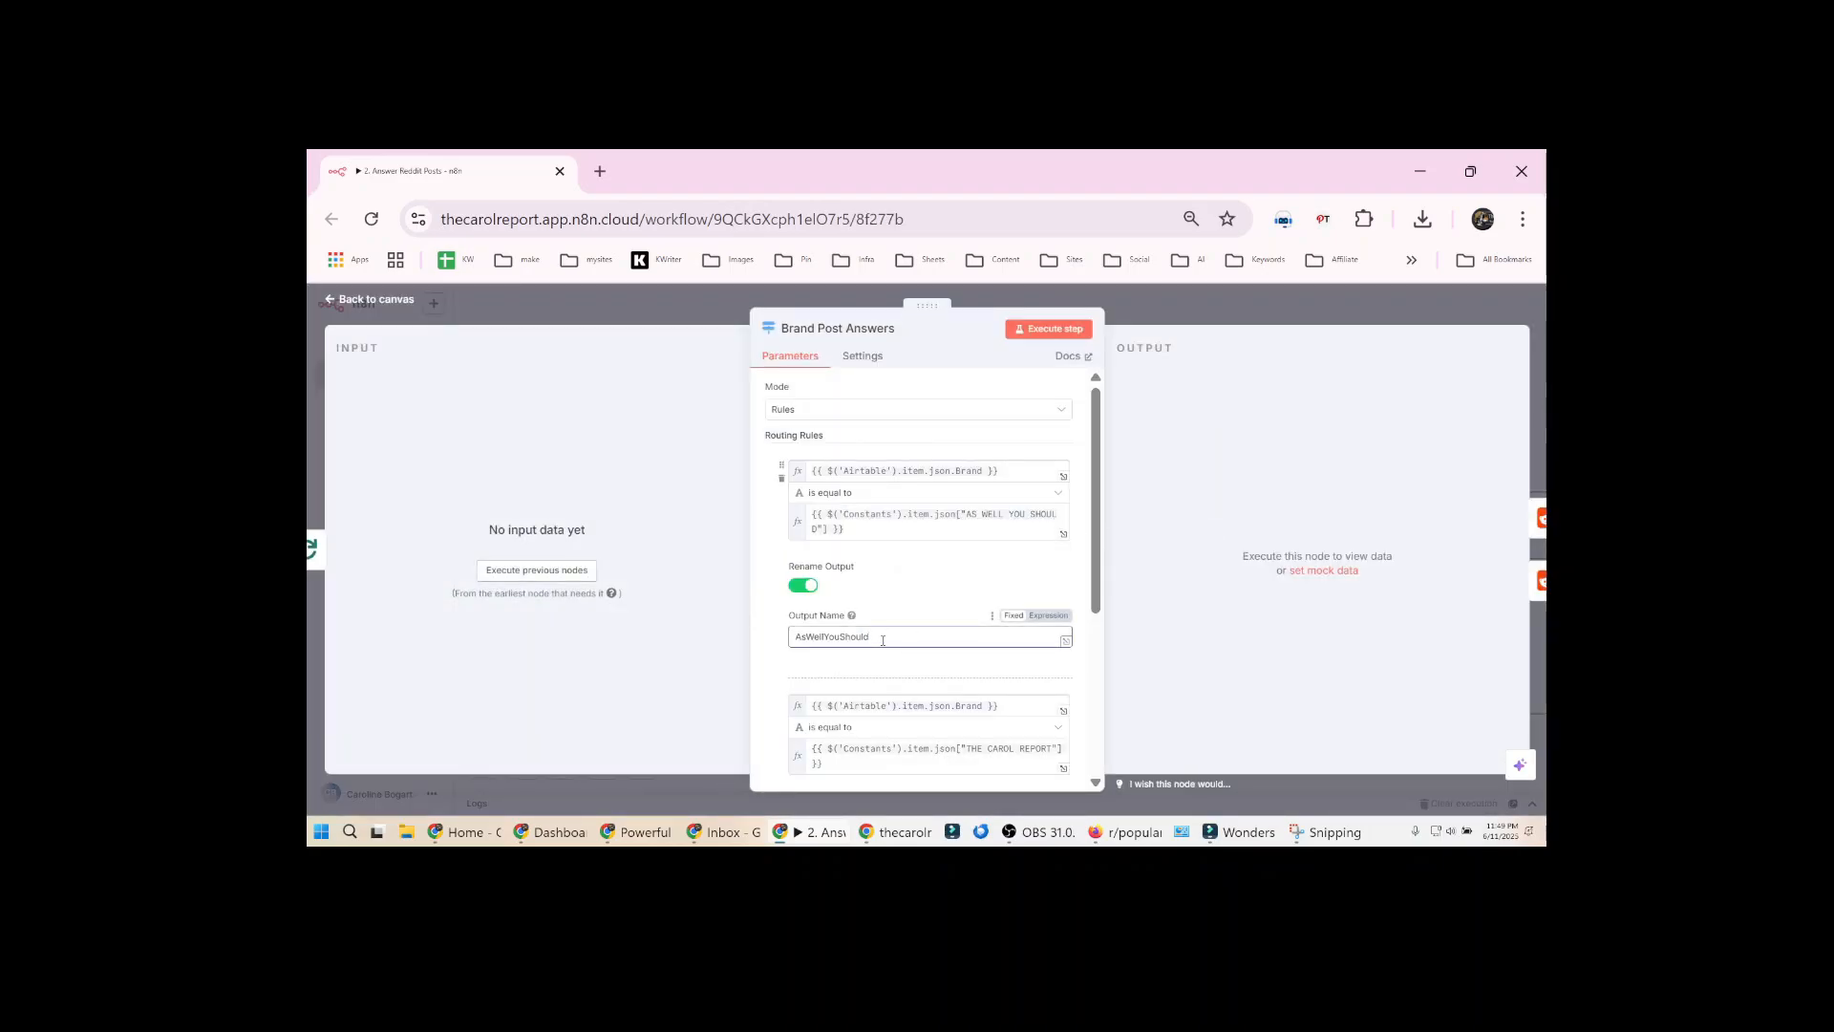
{"action": "scroll", "coordinate": [883, 640], "scroll_direction": "down", "scroll_amount": 1}
{"action": "scroll", "coordinate": [883, 640], "scroll_direction": "down", "scroll_amount": 1}
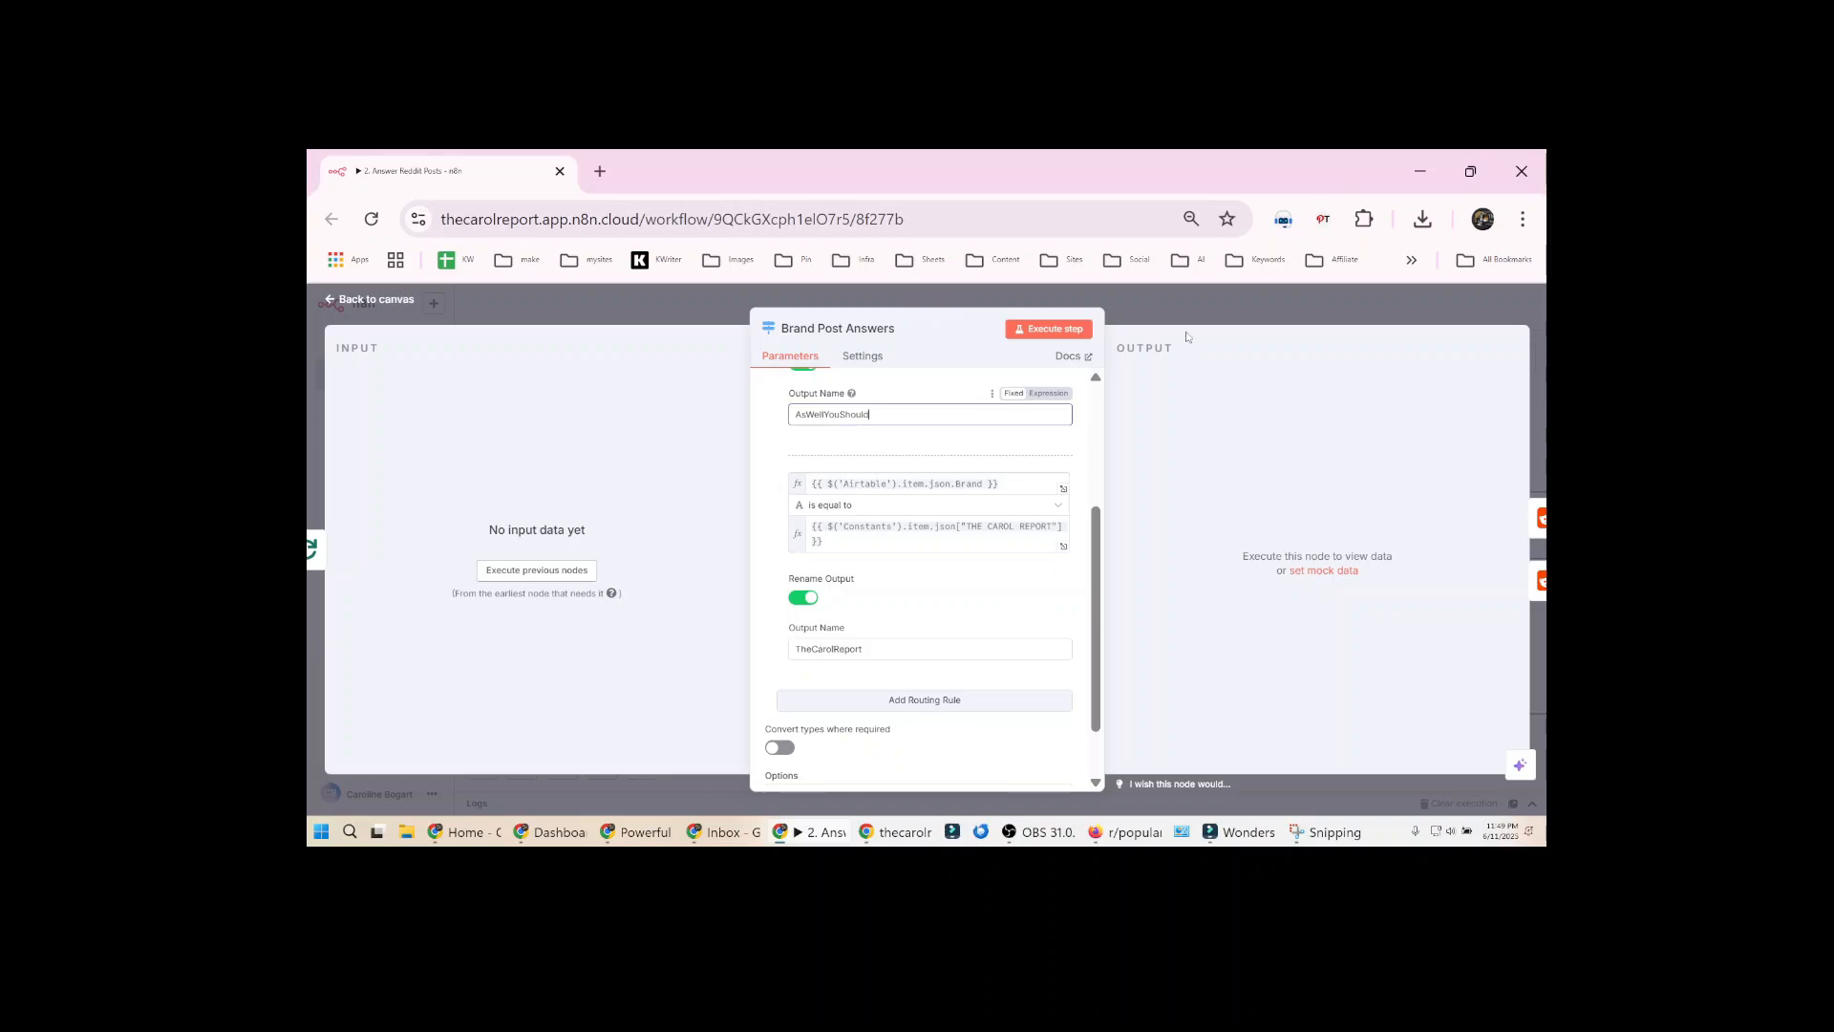
{"action": "left_click", "coordinate": [1169, 308]}
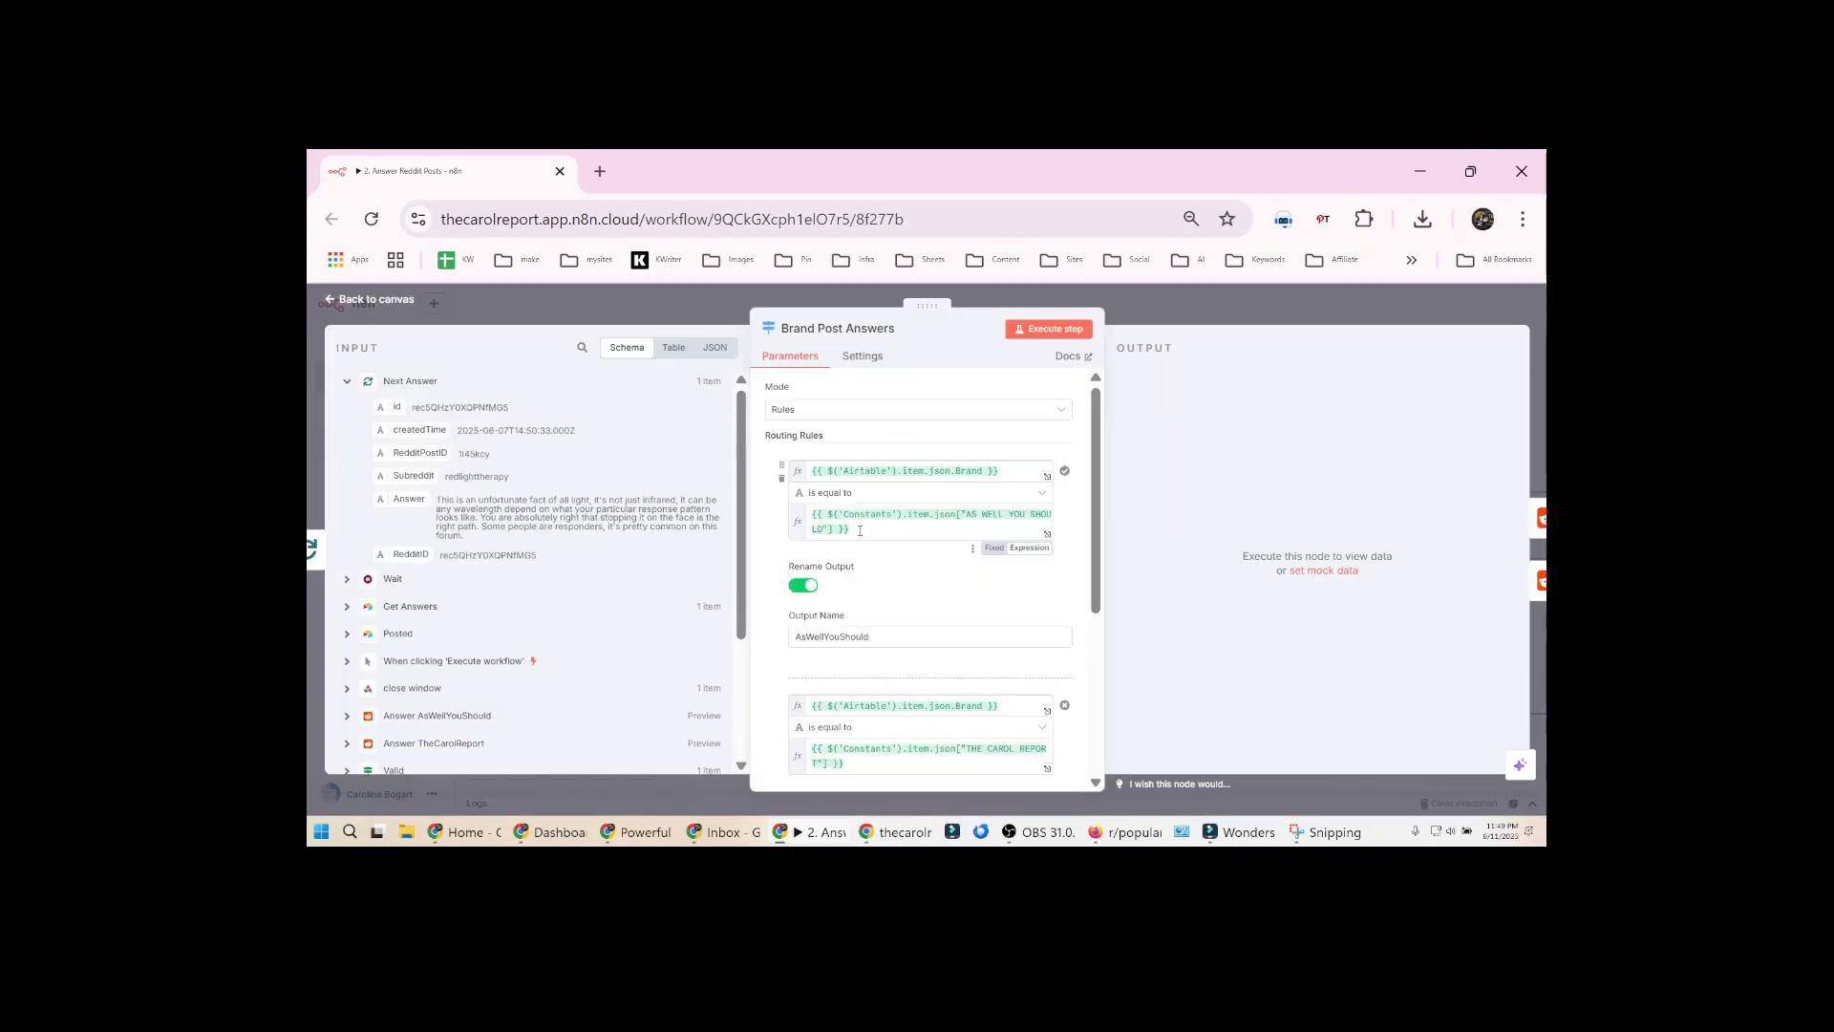
Execute Next Answer and examine the resolved value of the AS WELL YOU SHOULD constant in the first Brand Post Answers rule
{"action": "left_click_drag", "start_coordinate": [860, 530], "coordinate": [811, 514]}
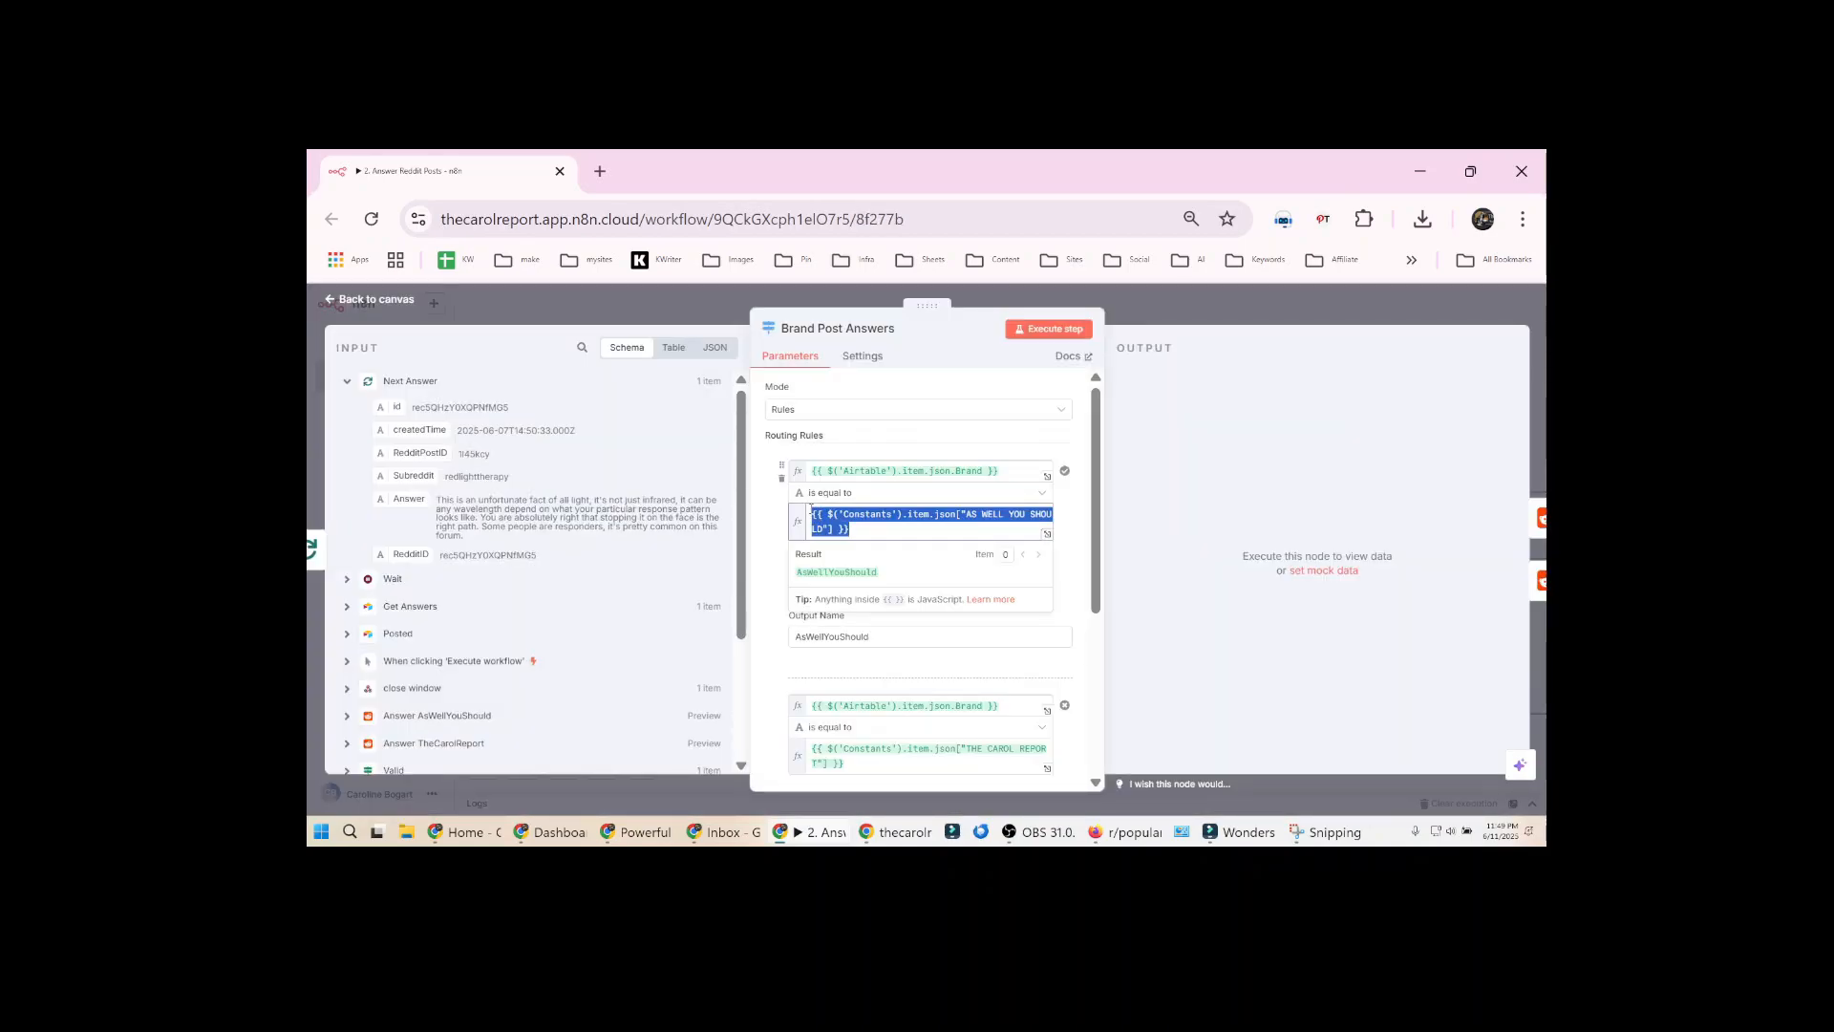
{"action": "left_click", "coordinate": [1047, 534]}
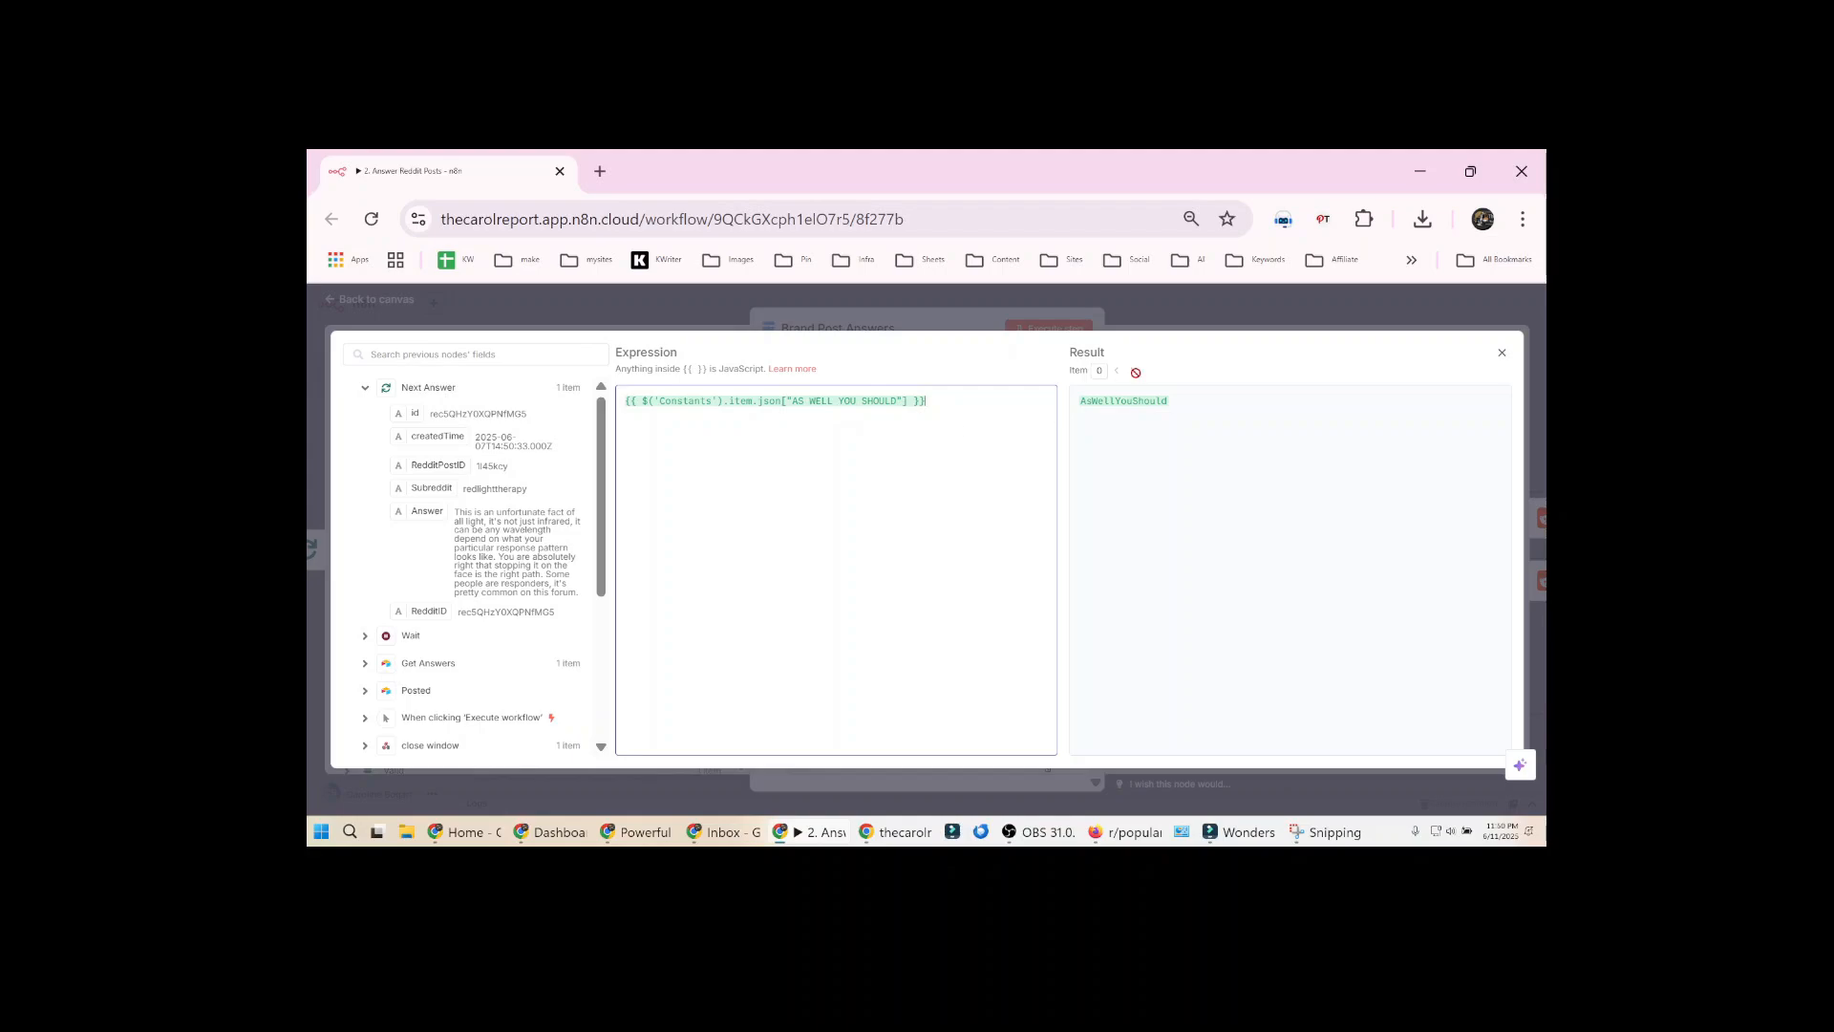
{"action": "double_click", "coordinate": [1119, 399]}
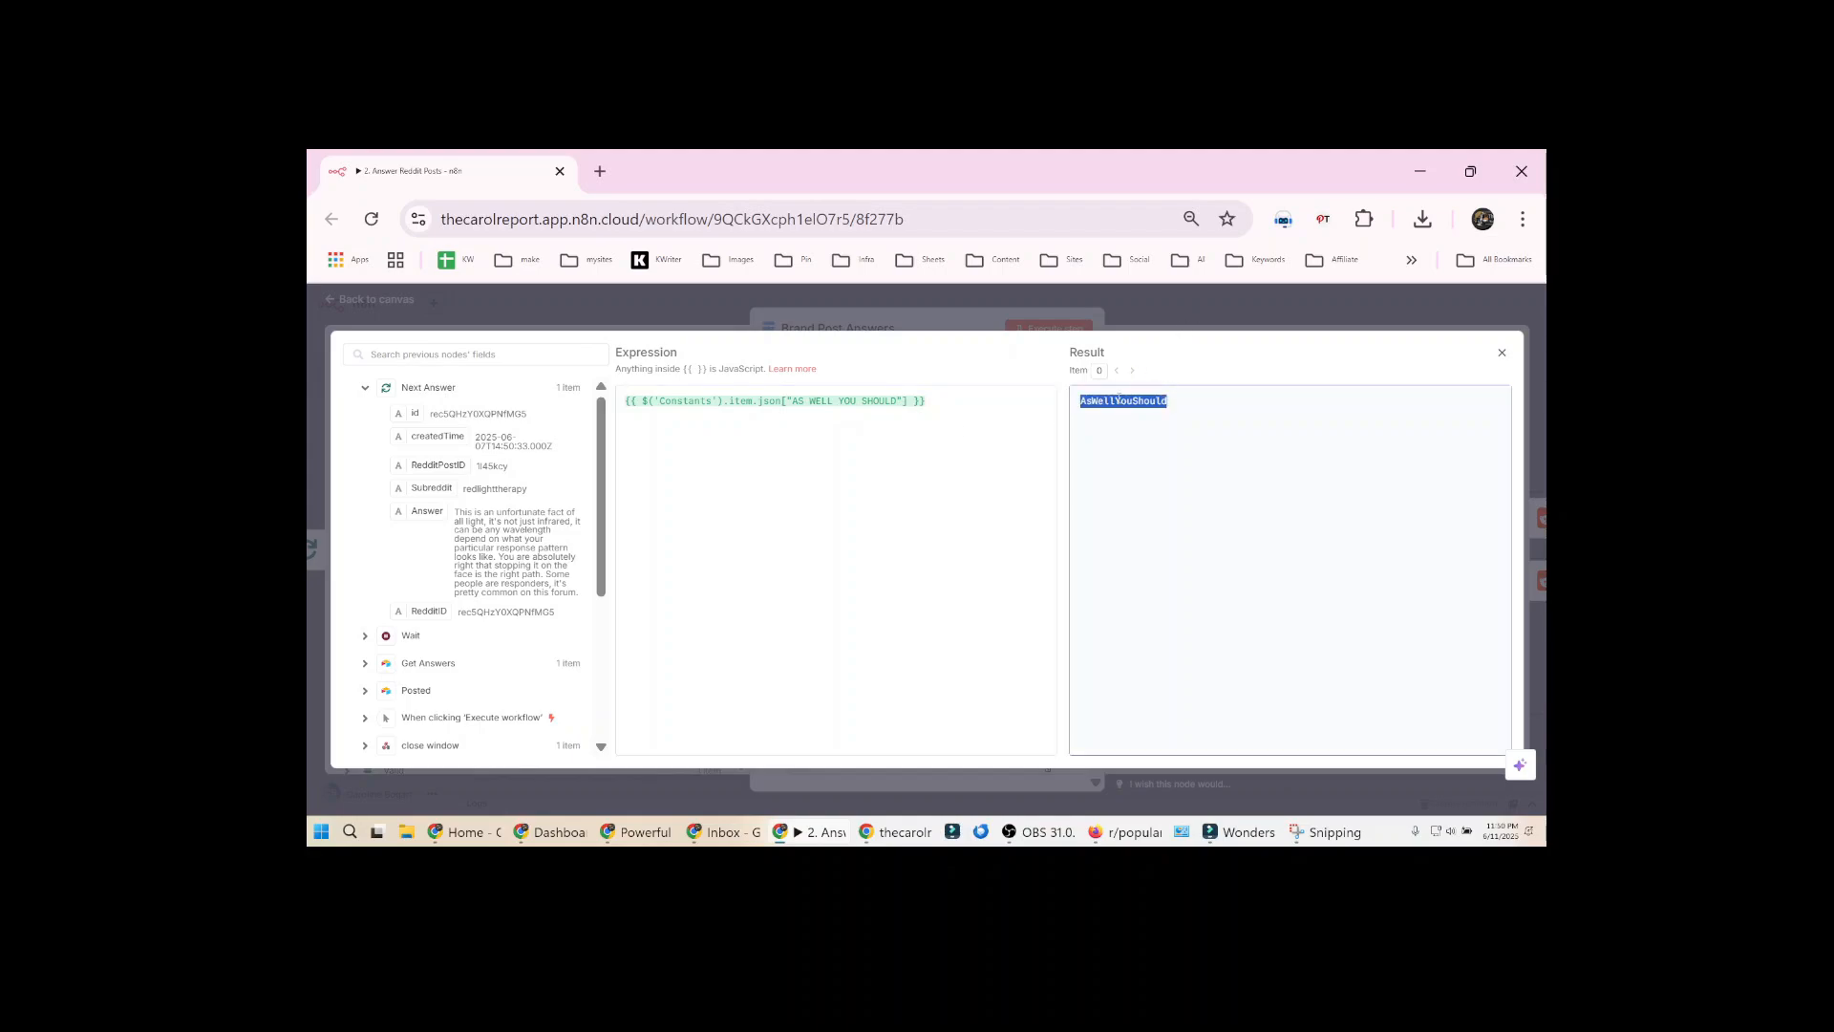
{"action": "left_click", "coordinate": [1148, 314]}
{"action": "left_click", "coordinate": [1148, 314]}
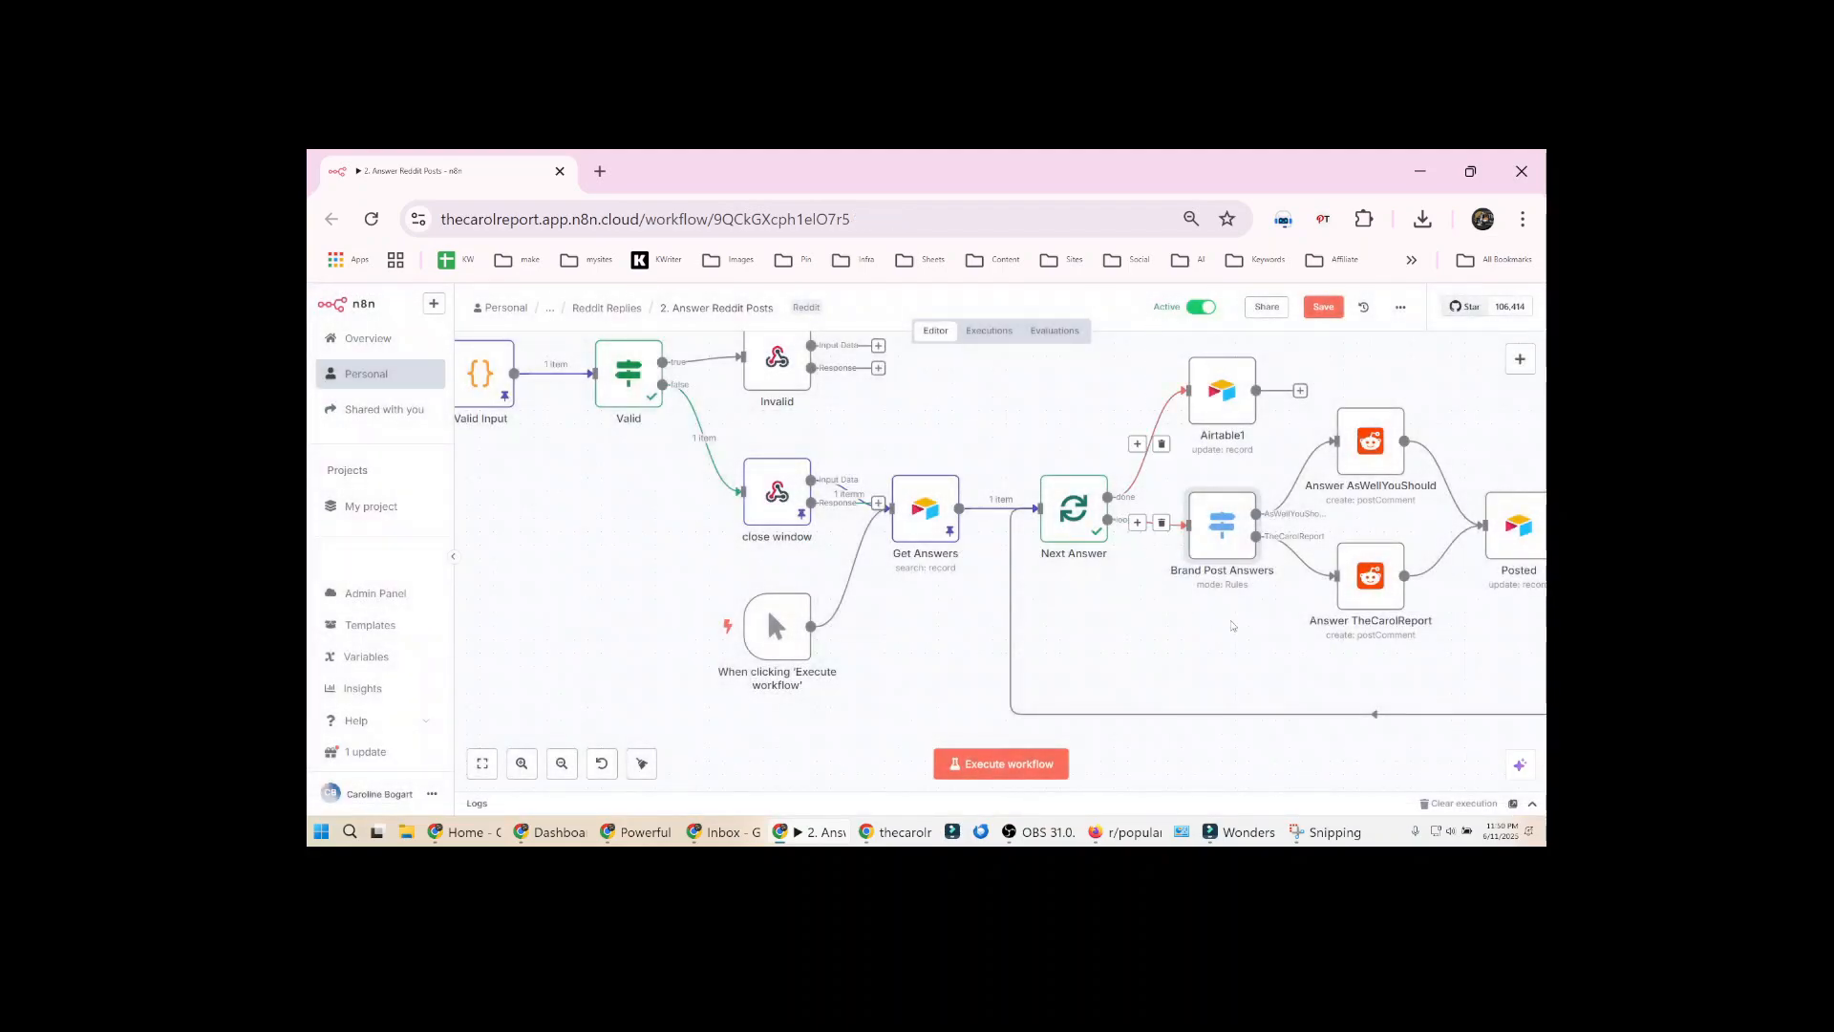
Examine the Post ID and Comment Text expressions in the Answer AsWellYouShould node
{"action": "scroll", "coordinate": [1233, 626], "scroll_direction": "right", "scroll_amount": 3}
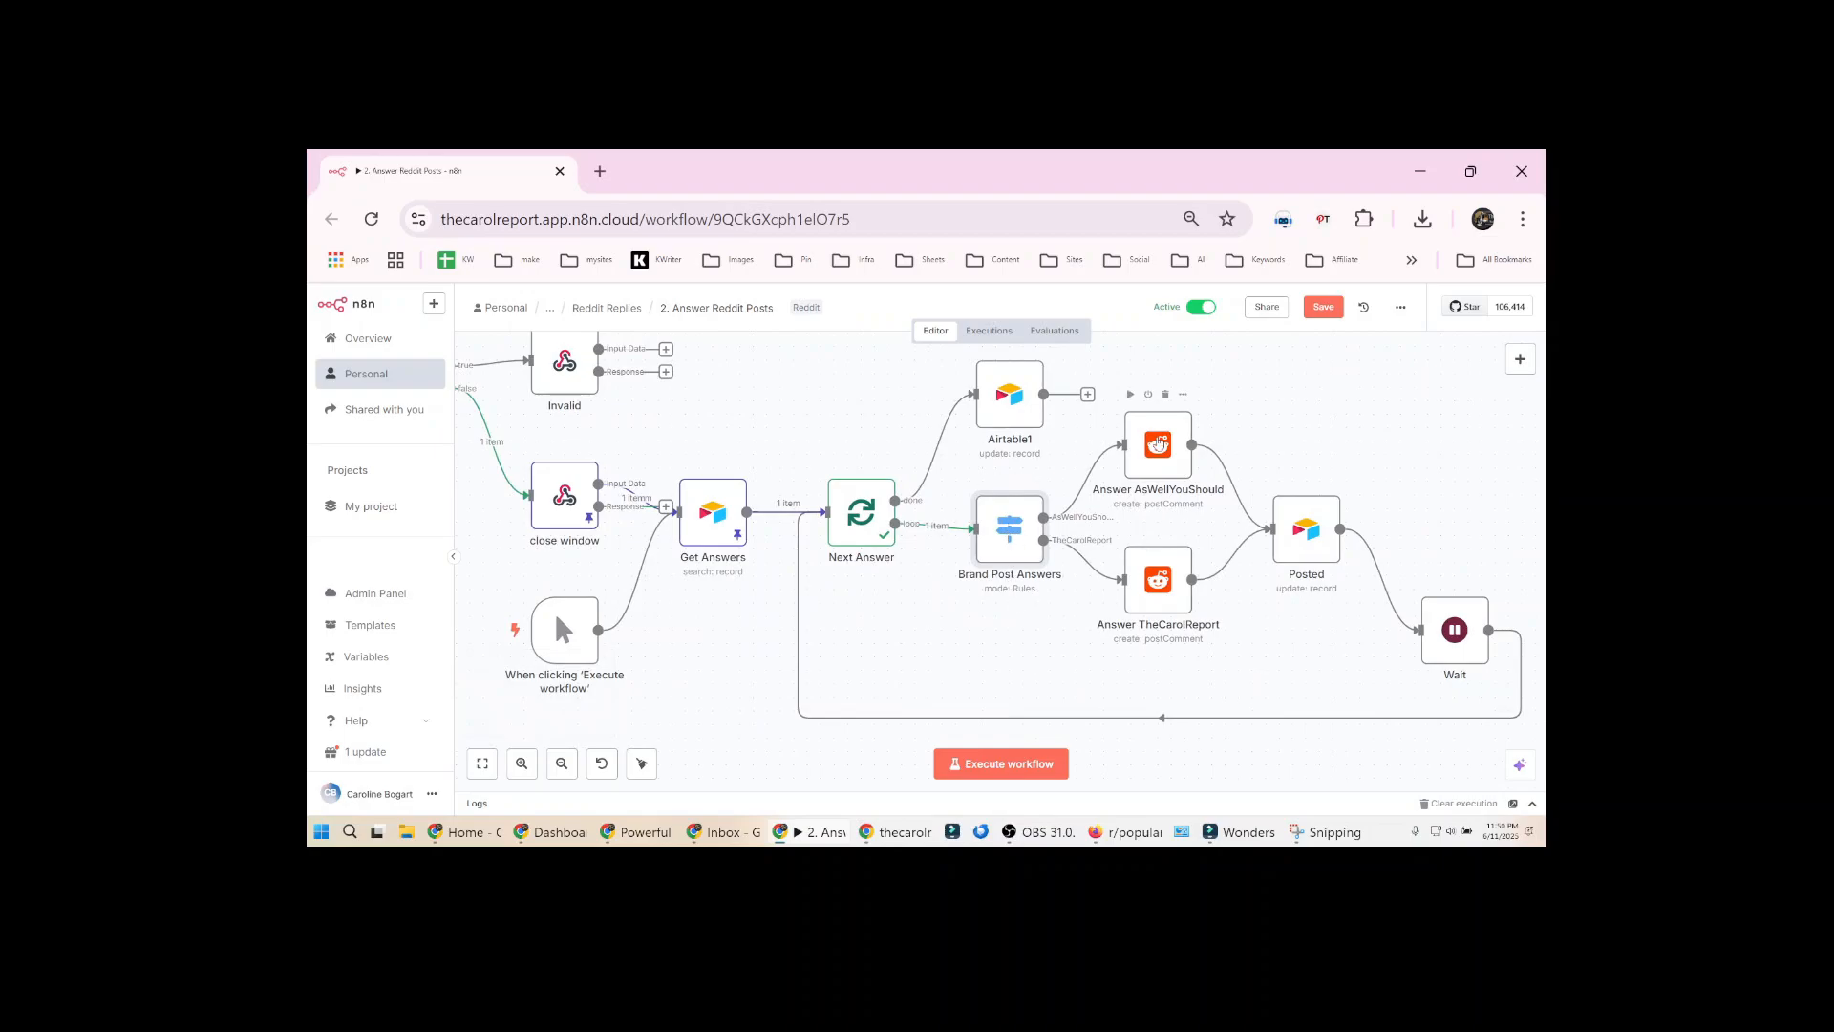
{"action": "double_click", "coordinate": [1158, 443]}
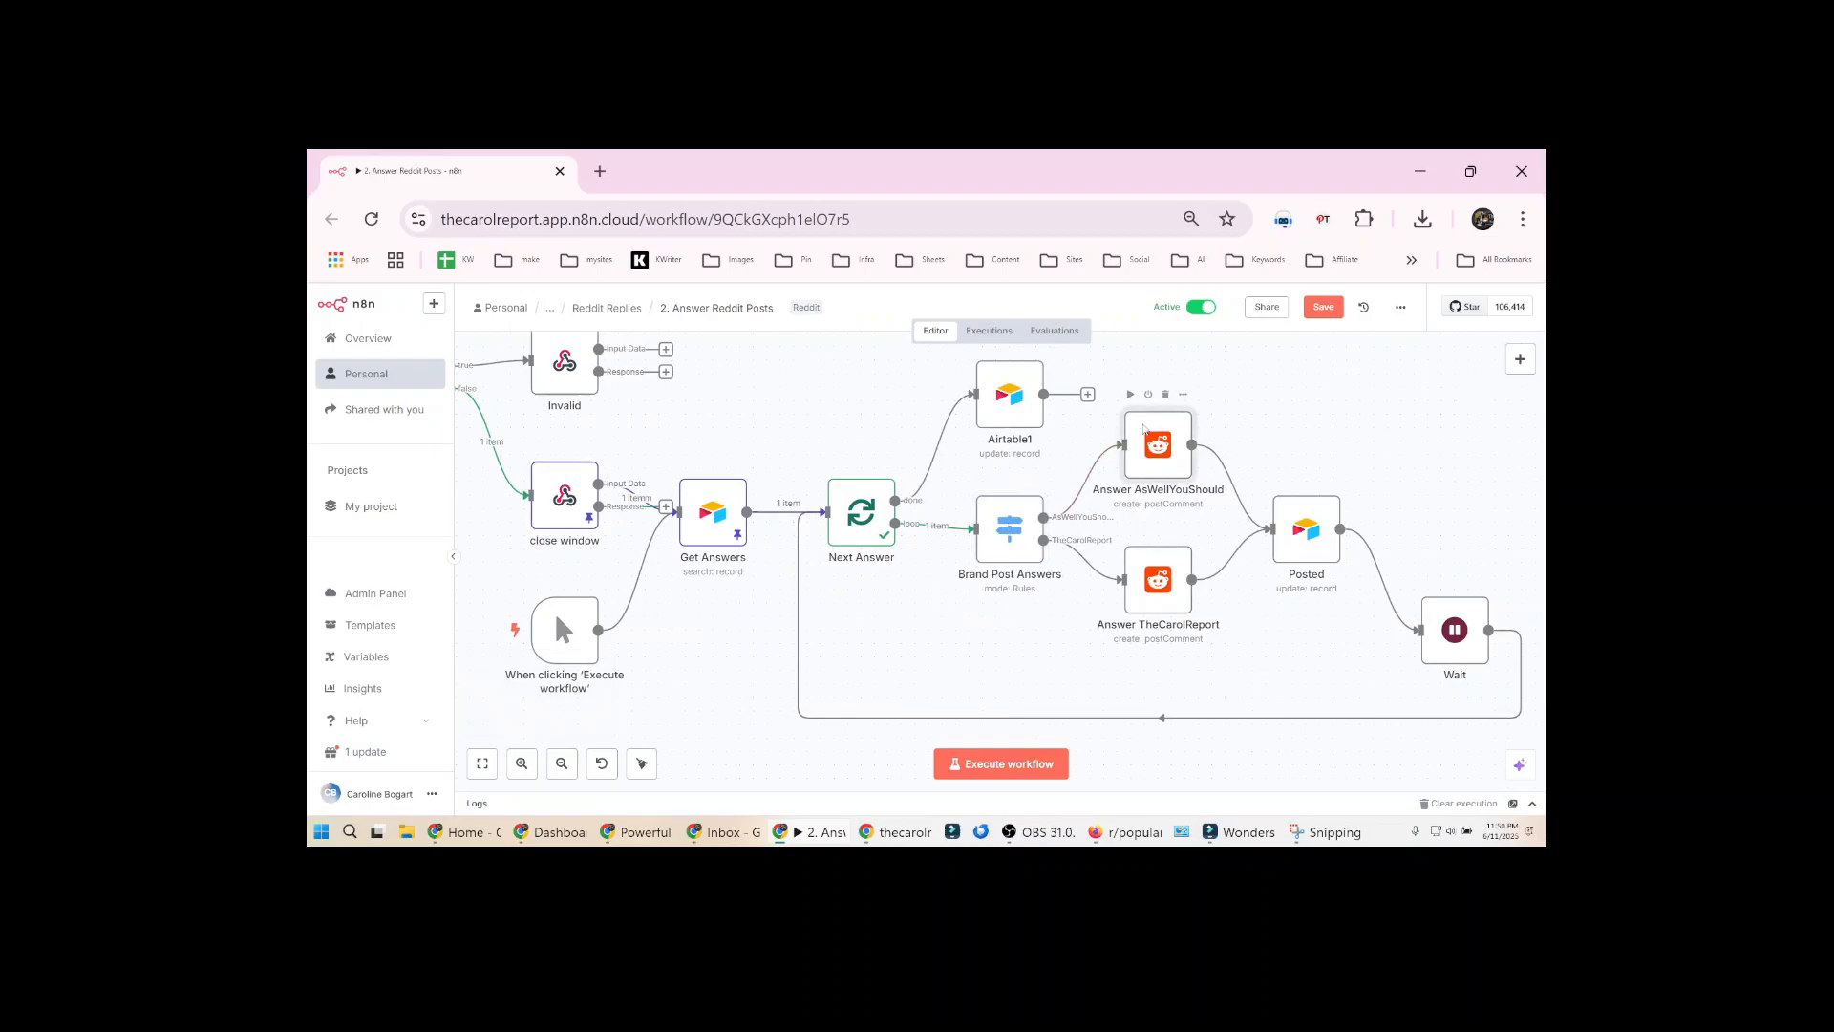
{"action": "left_click_drag", "start_coordinate": [1030, 555], "coordinate": [743, 557]}
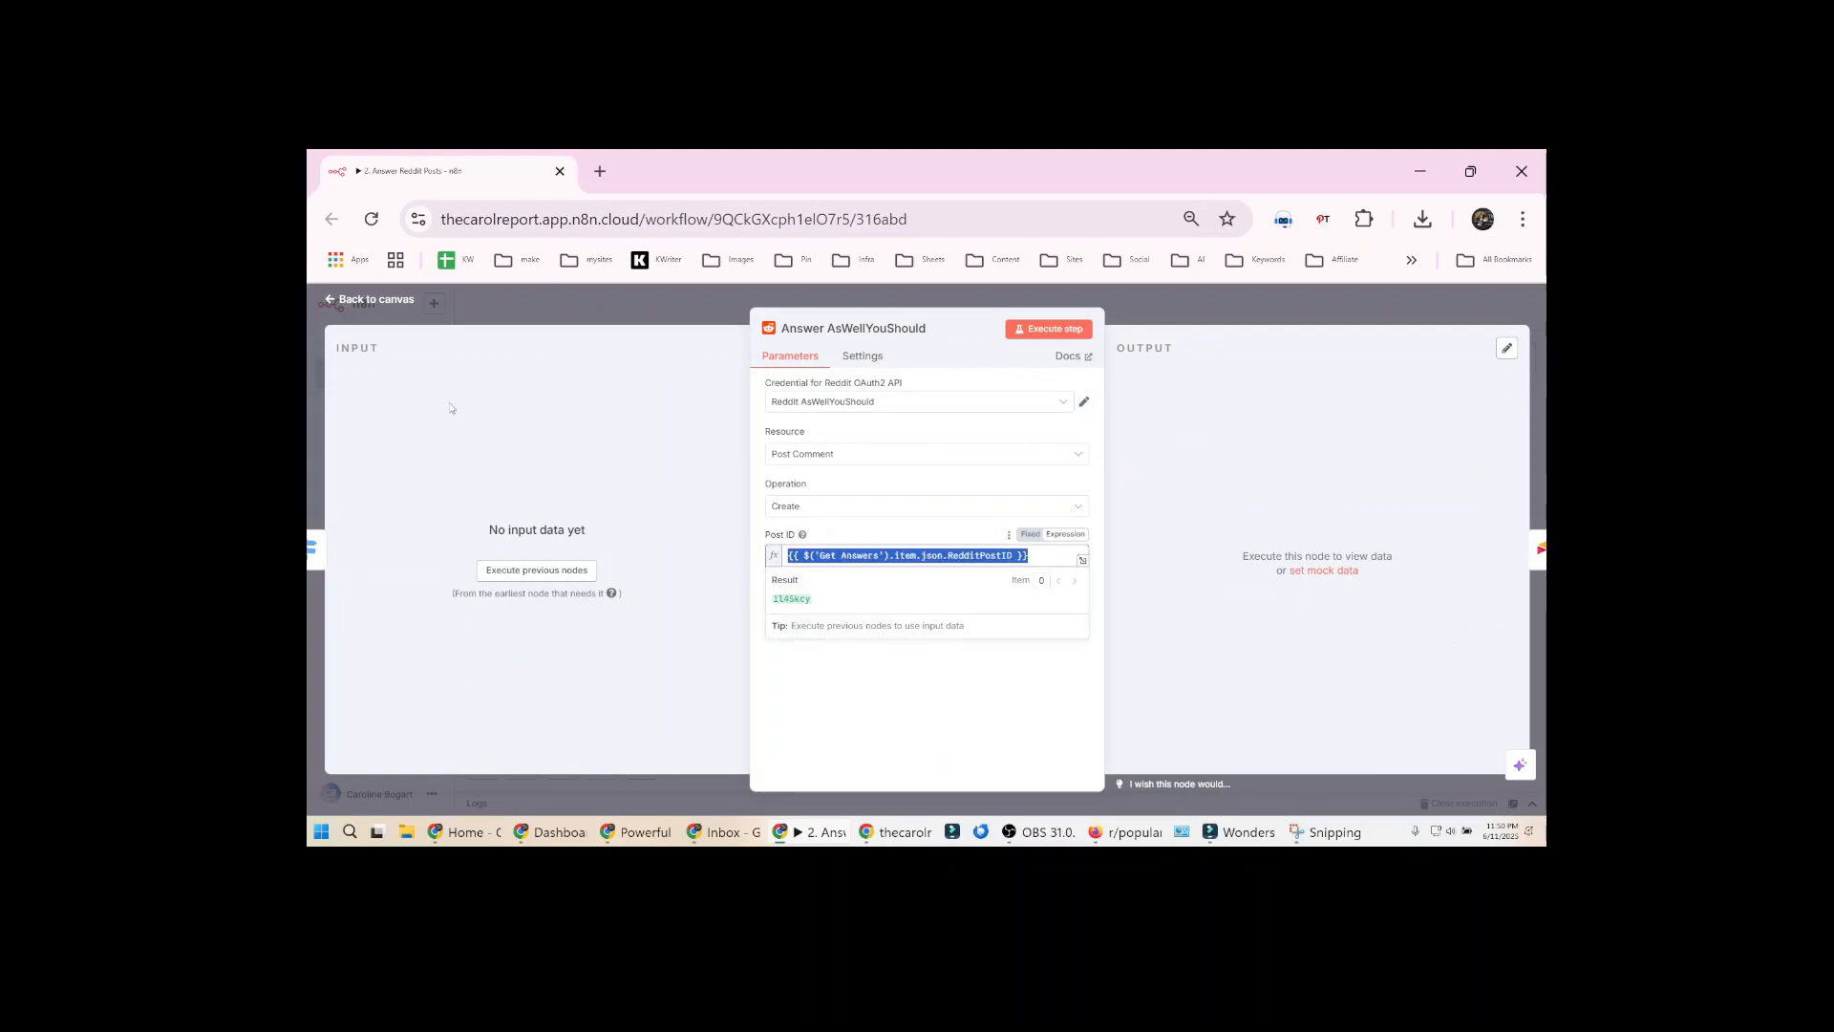
{"action": "left_click", "coordinate": [817, 648]}
{"action": "left_click_drag", "start_coordinate": [923, 619], "coordinate": [732, 619]}
{"action": "left_click_drag", "start_coordinate": [1039, 556], "coordinate": [783, 556]}
Execute the nodes preceding Answer AsWellYouShould and check the resolved Post ID and Comment Text
{"action": "left_click", "coordinate": [537, 570]}
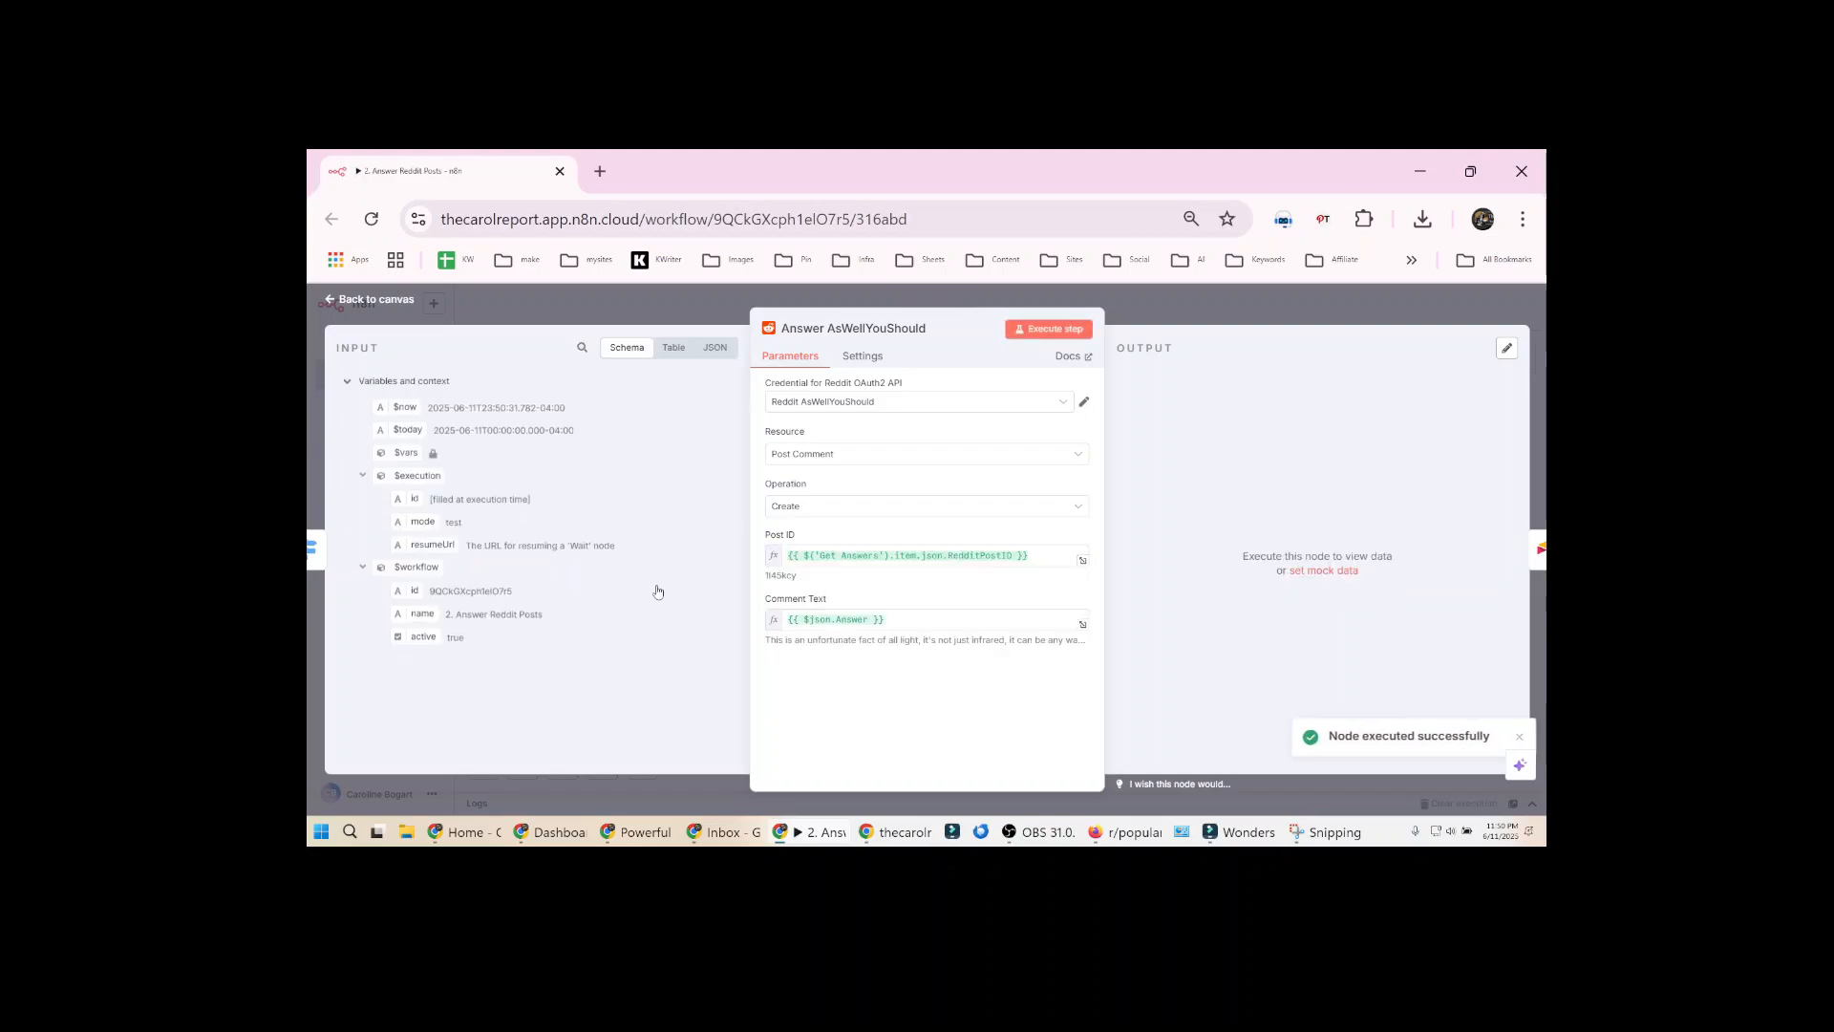
{"action": "left_click_drag", "start_coordinate": [797, 576], "coordinate": [748, 579]}
{"action": "left_click", "coordinate": [798, 576]}
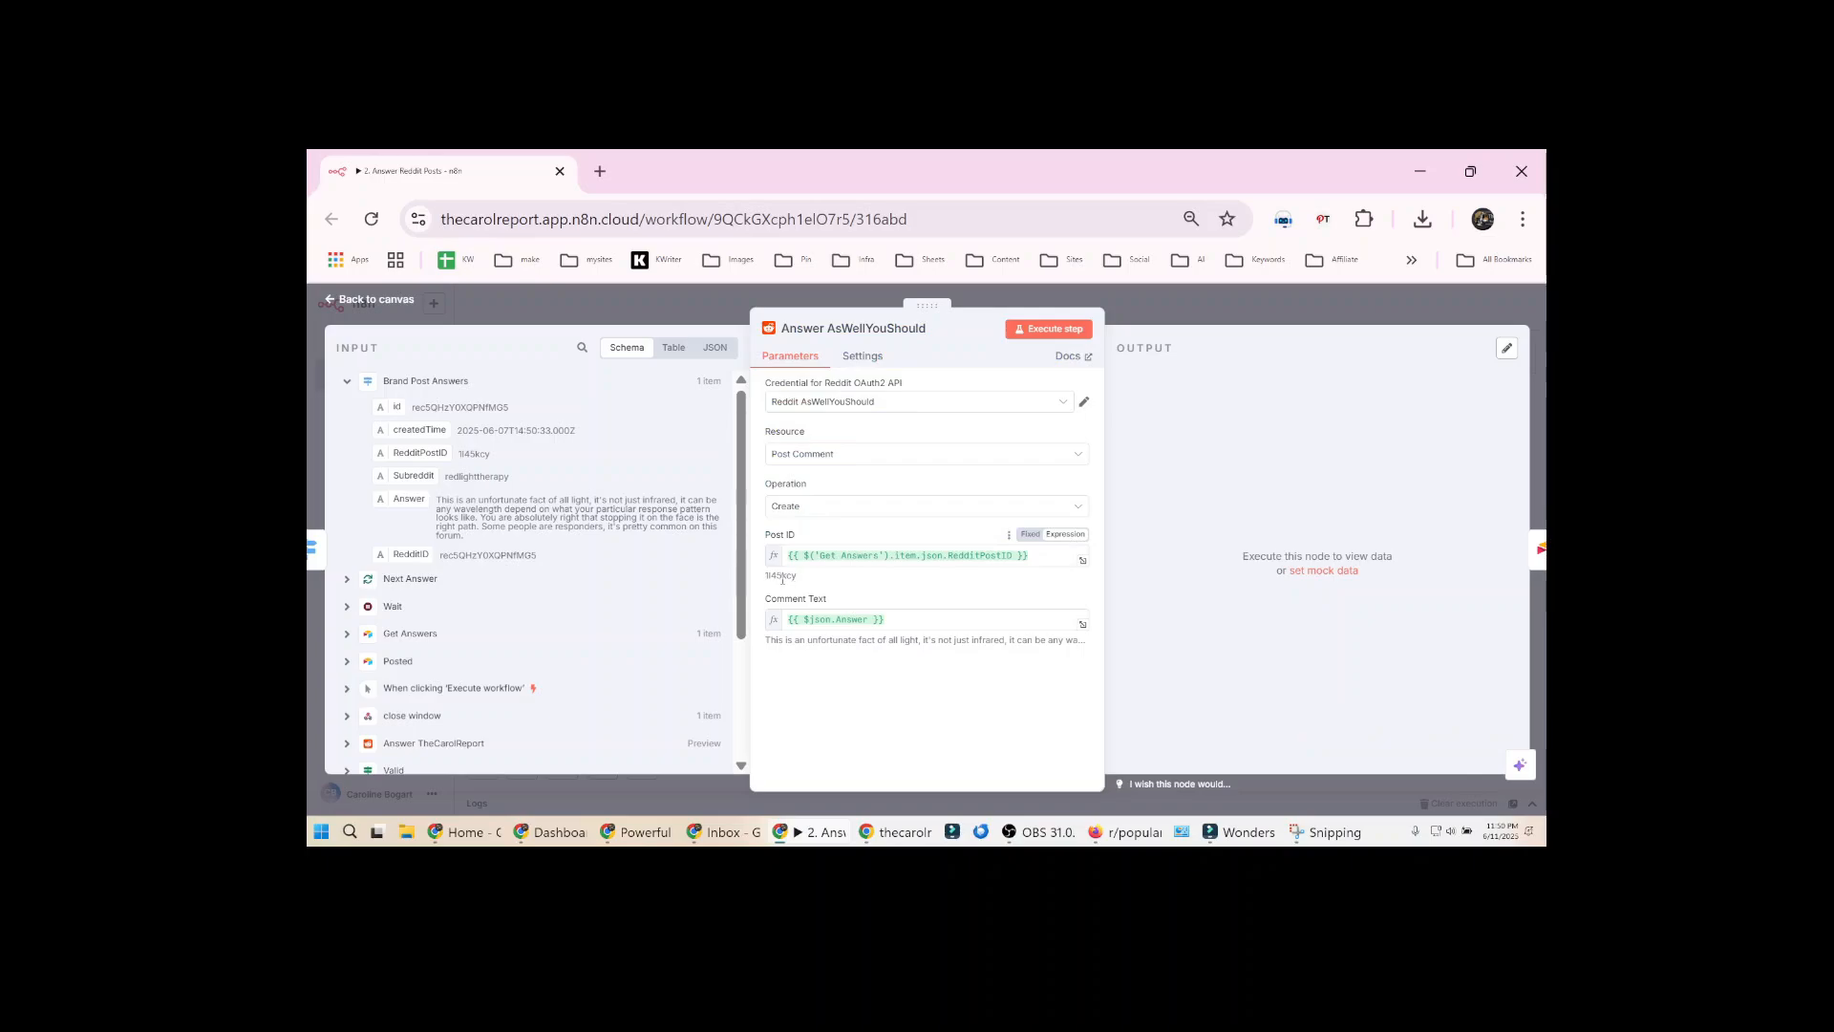
{"action": "triple_click", "coordinate": [836, 640]}
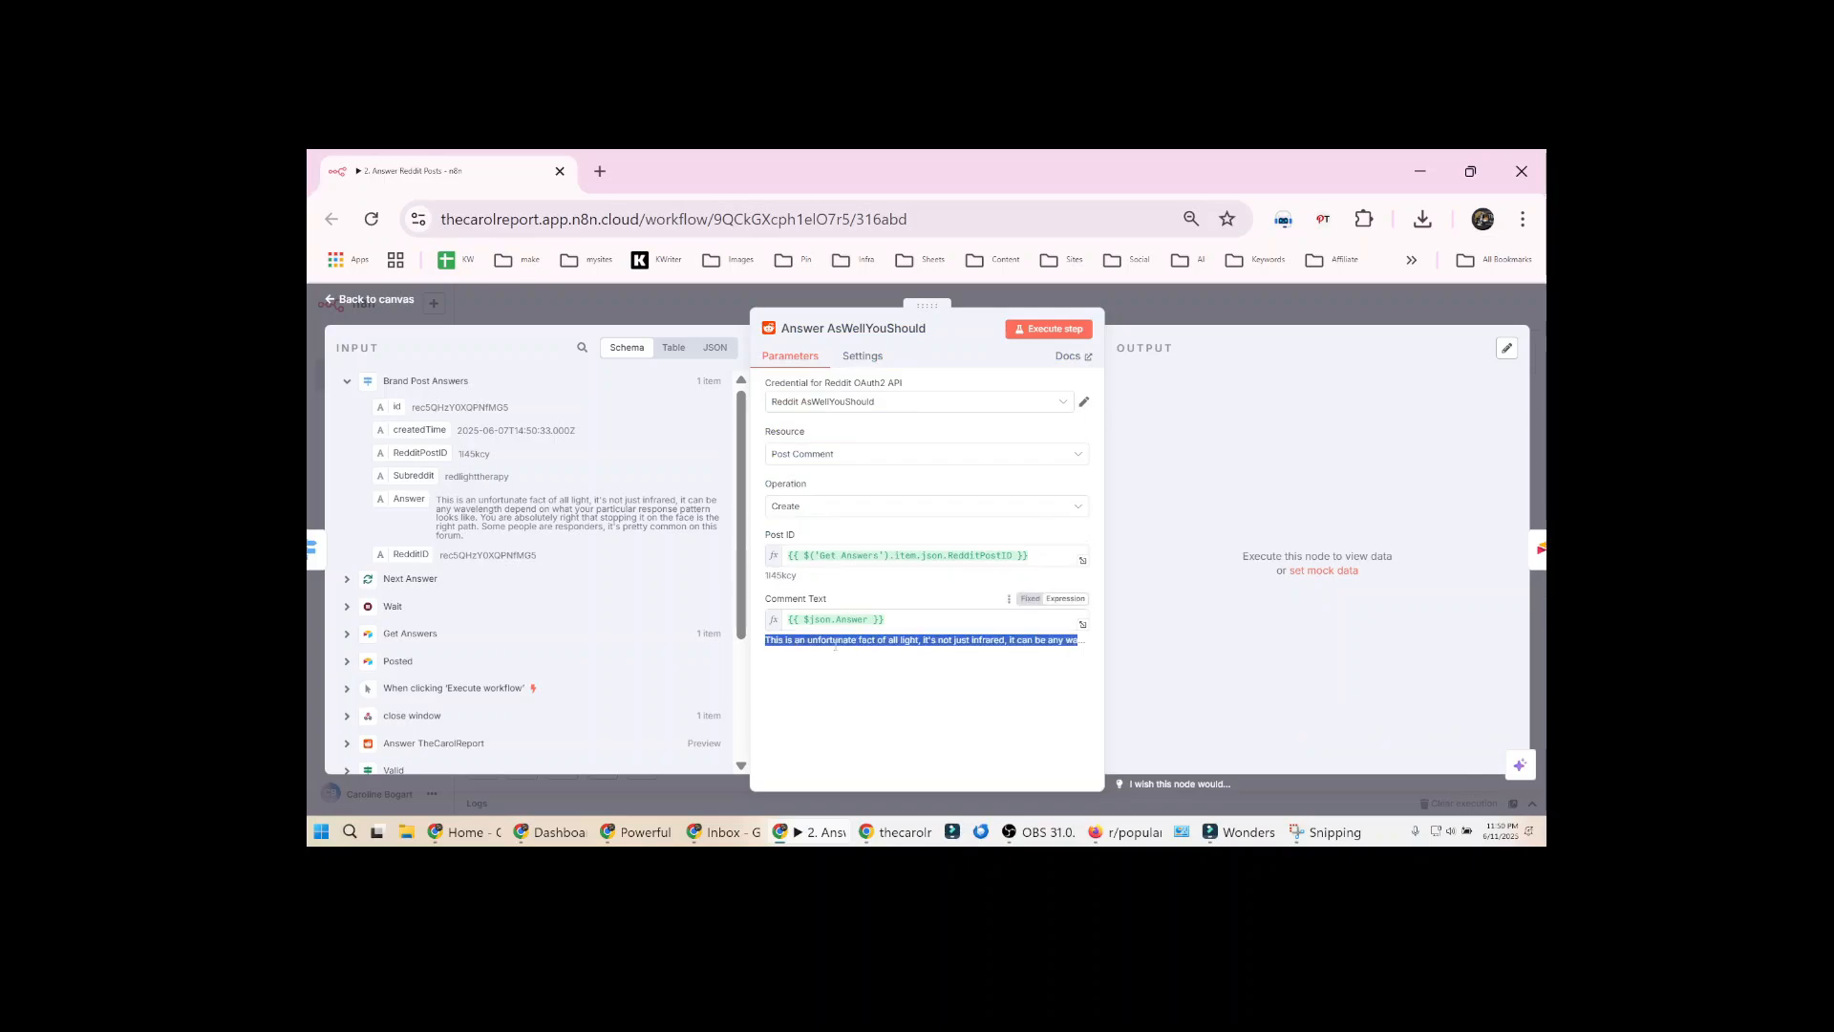
Execute the Answer AsWellYouShould node to post the Reddit comment and locate the permalink in its output
{"action": "left_click", "coordinate": [1049, 329]}
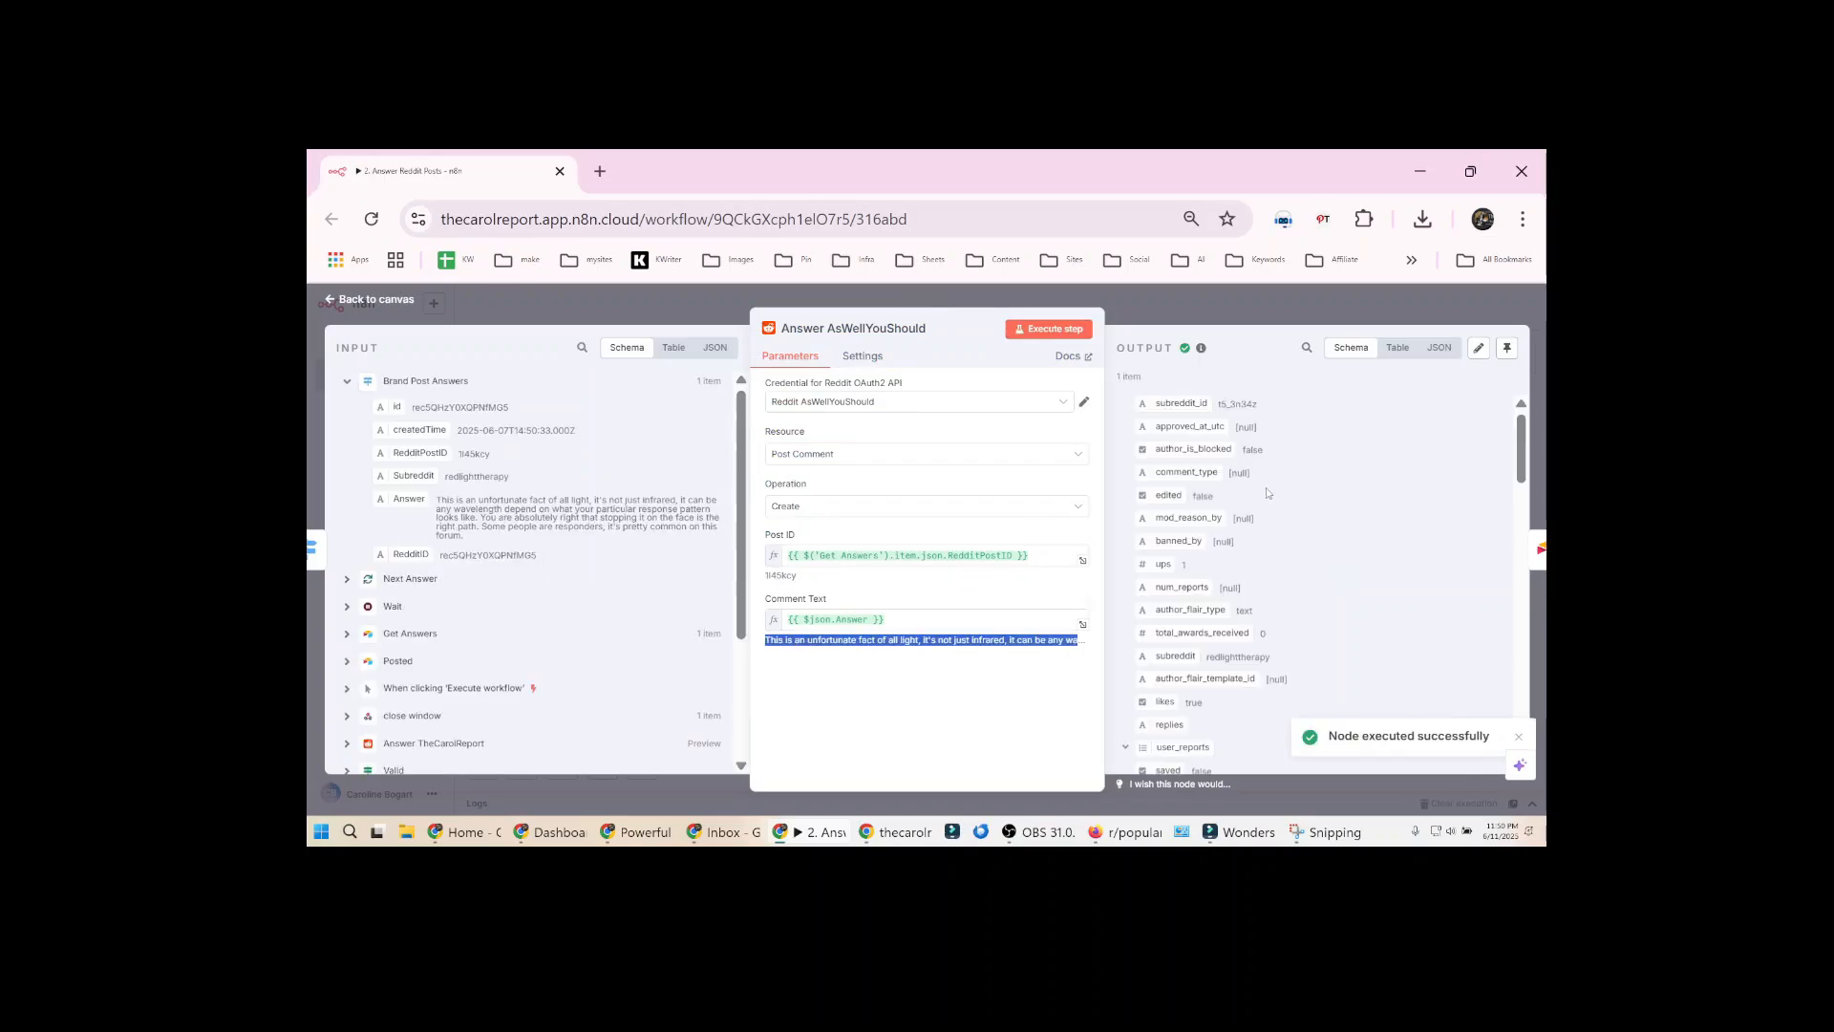
{"action": "scroll", "coordinate": [1269, 490], "scroll_direction": "down", "scroll_amount": 5}
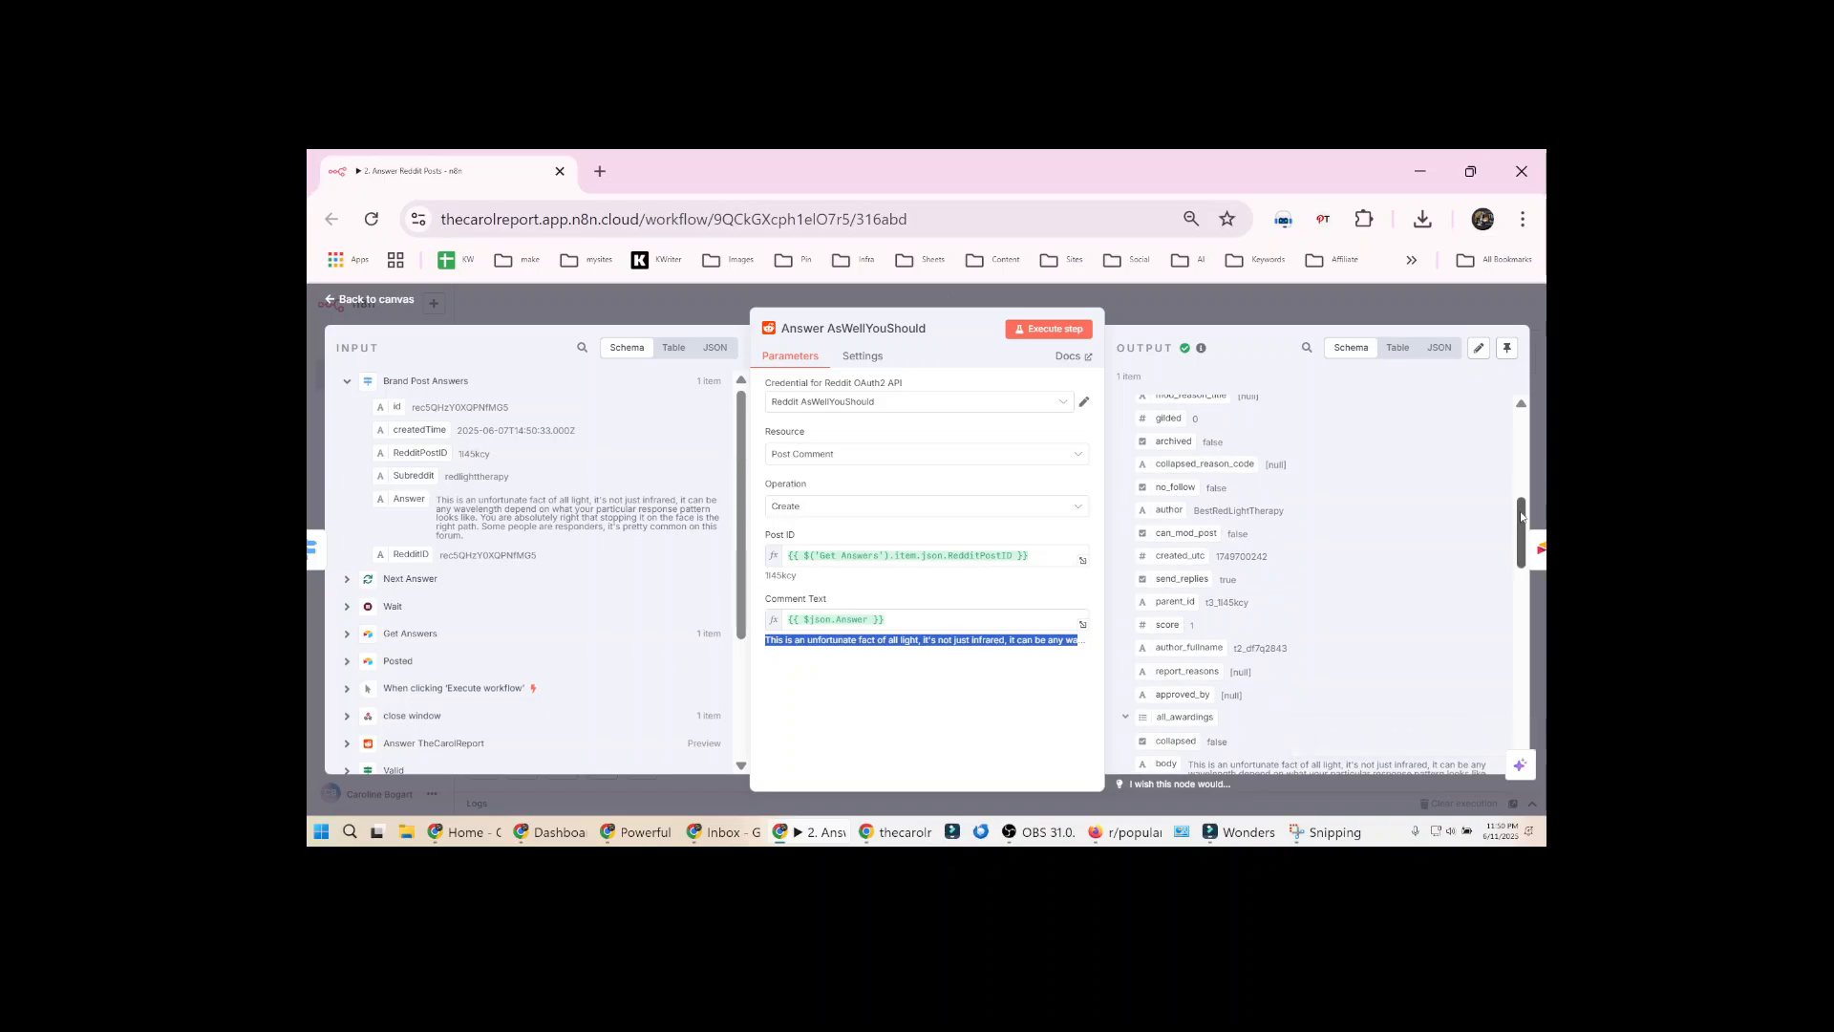
{"action": "left_click_drag", "start_coordinate": [1521, 518], "coordinate": [1521, 689]}
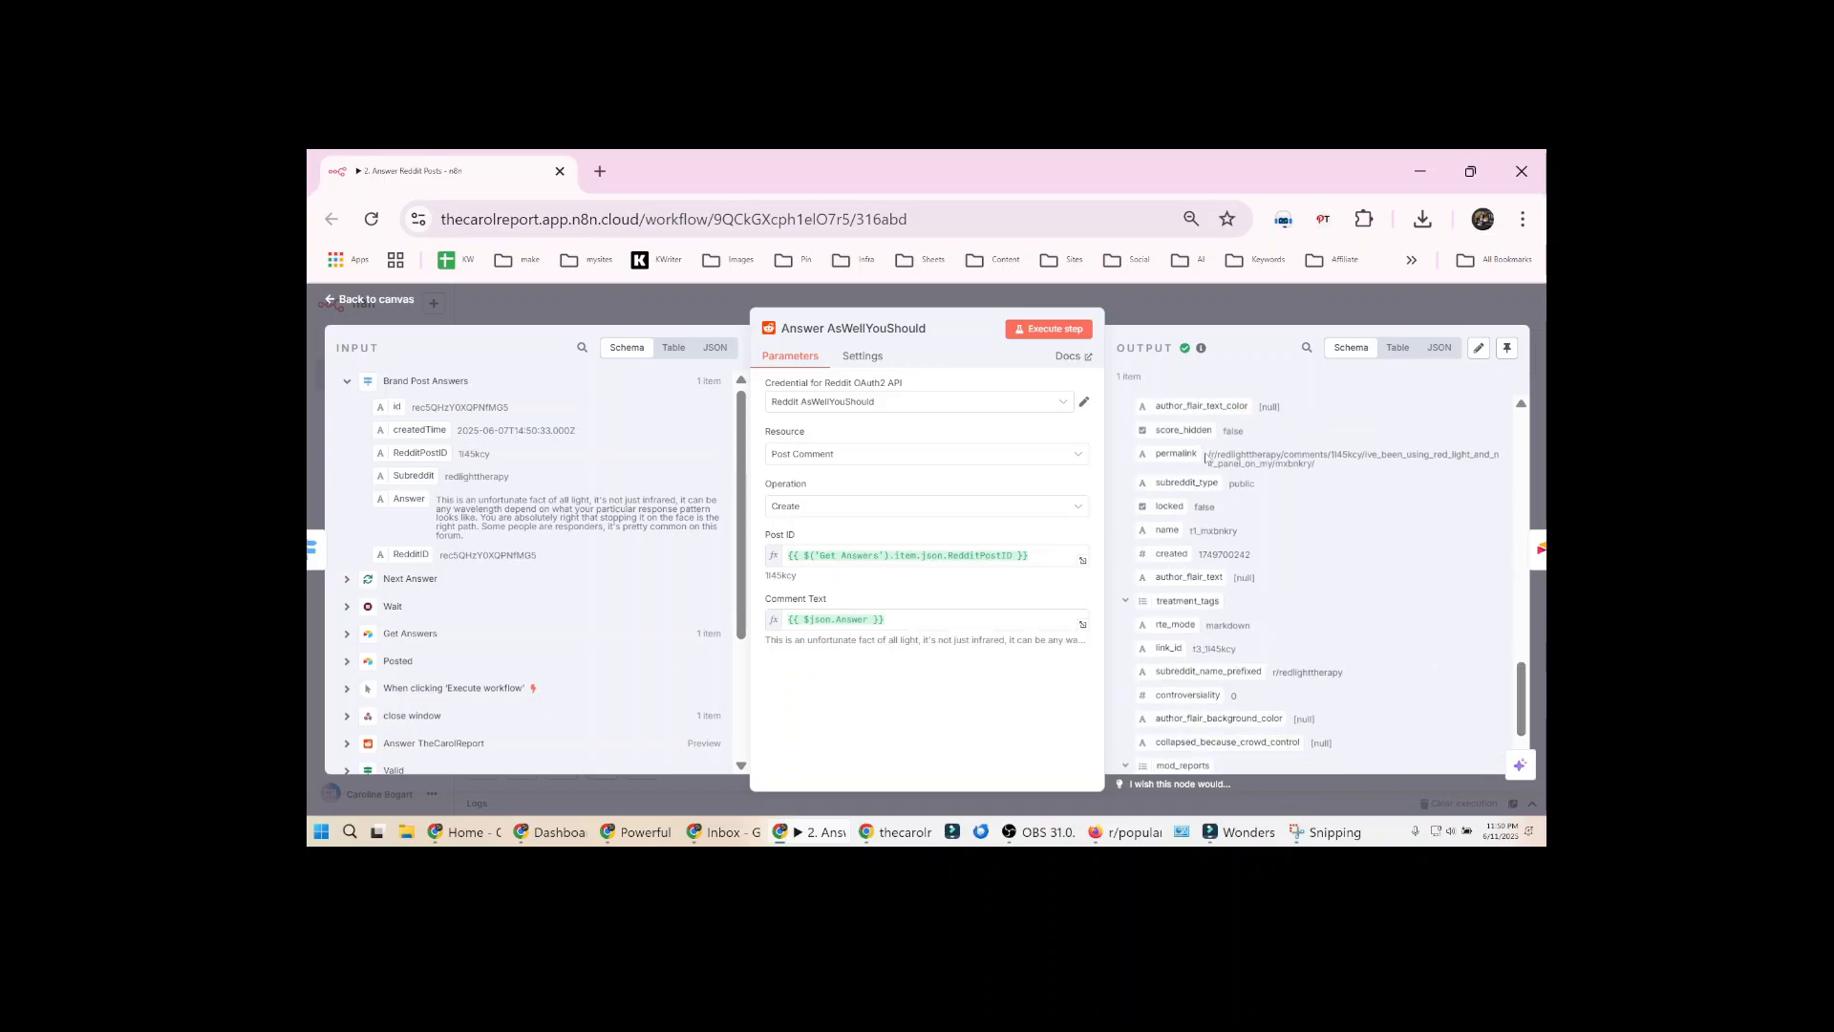
{"action": "left_click_drag", "start_coordinate": [1209, 455], "coordinate": [1322, 468]}
{"action": "left_click", "coordinate": [1221, 463]}
{"action": "left_click_drag", "start_coordinate": [1210, 454], "coordinate": [1386, 469]}
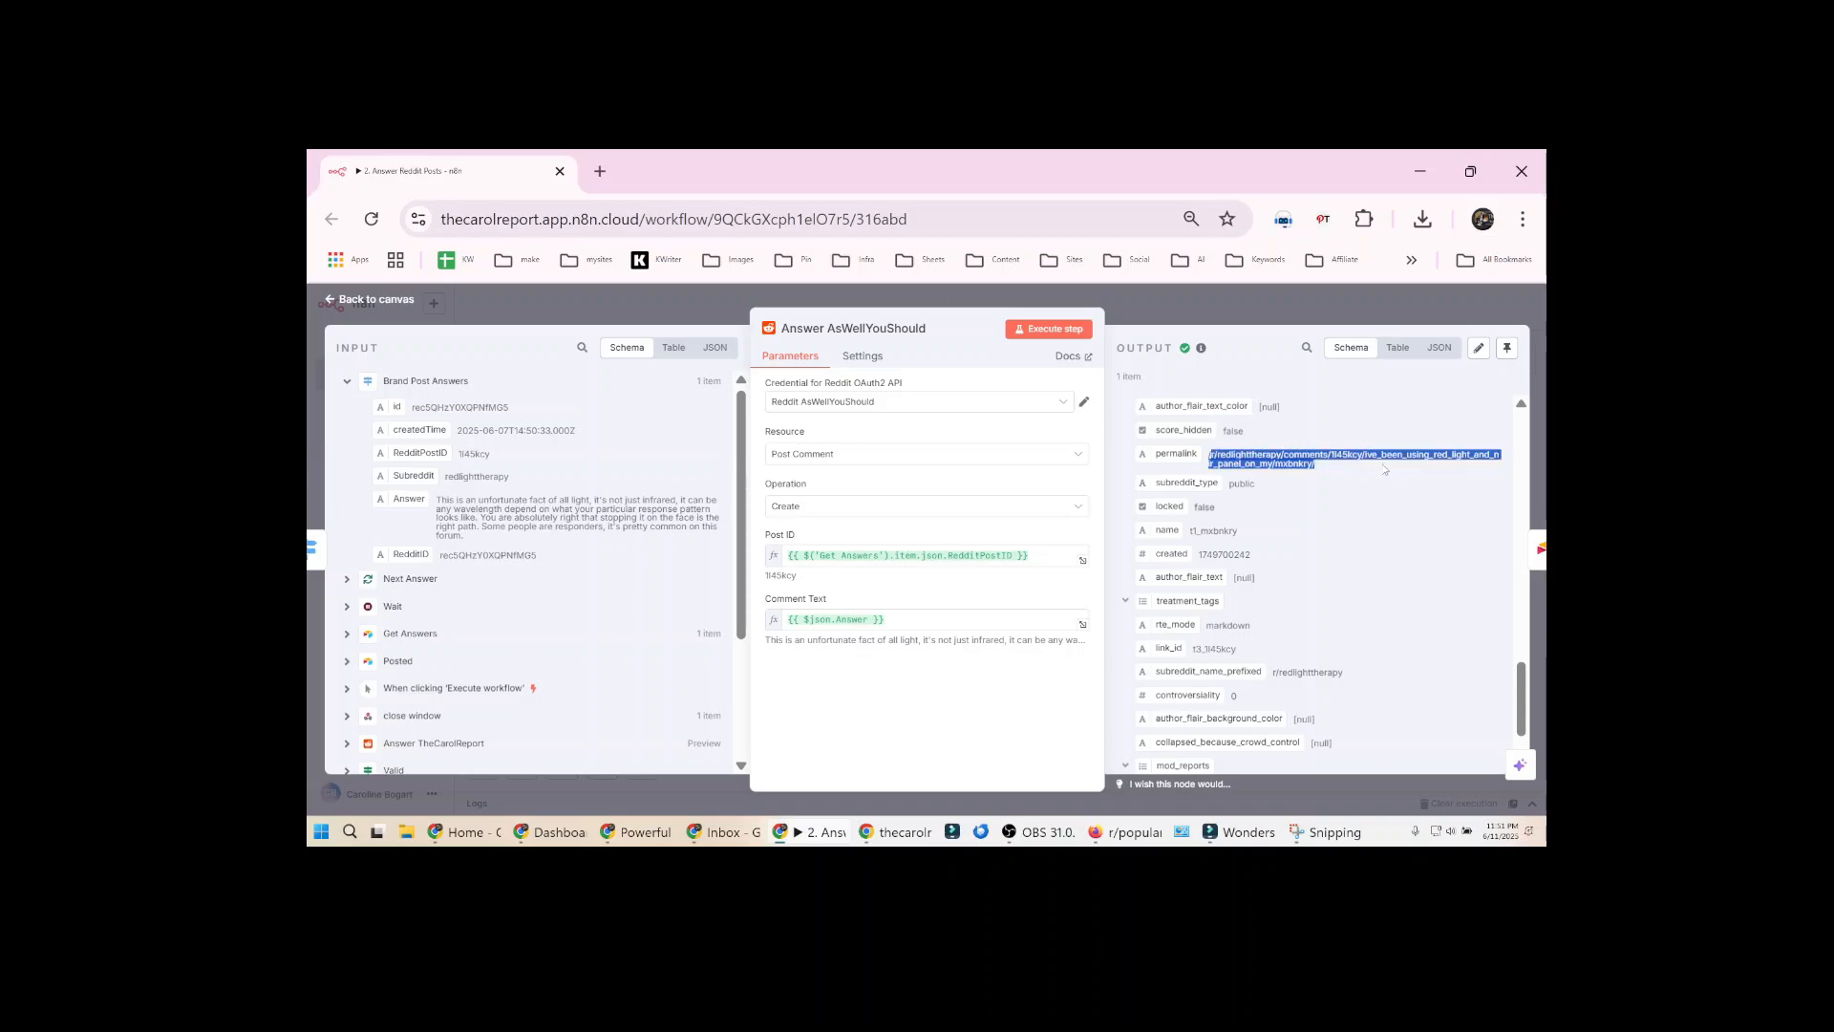
{"action": "left_click", "coordinate": [1213, 318]}
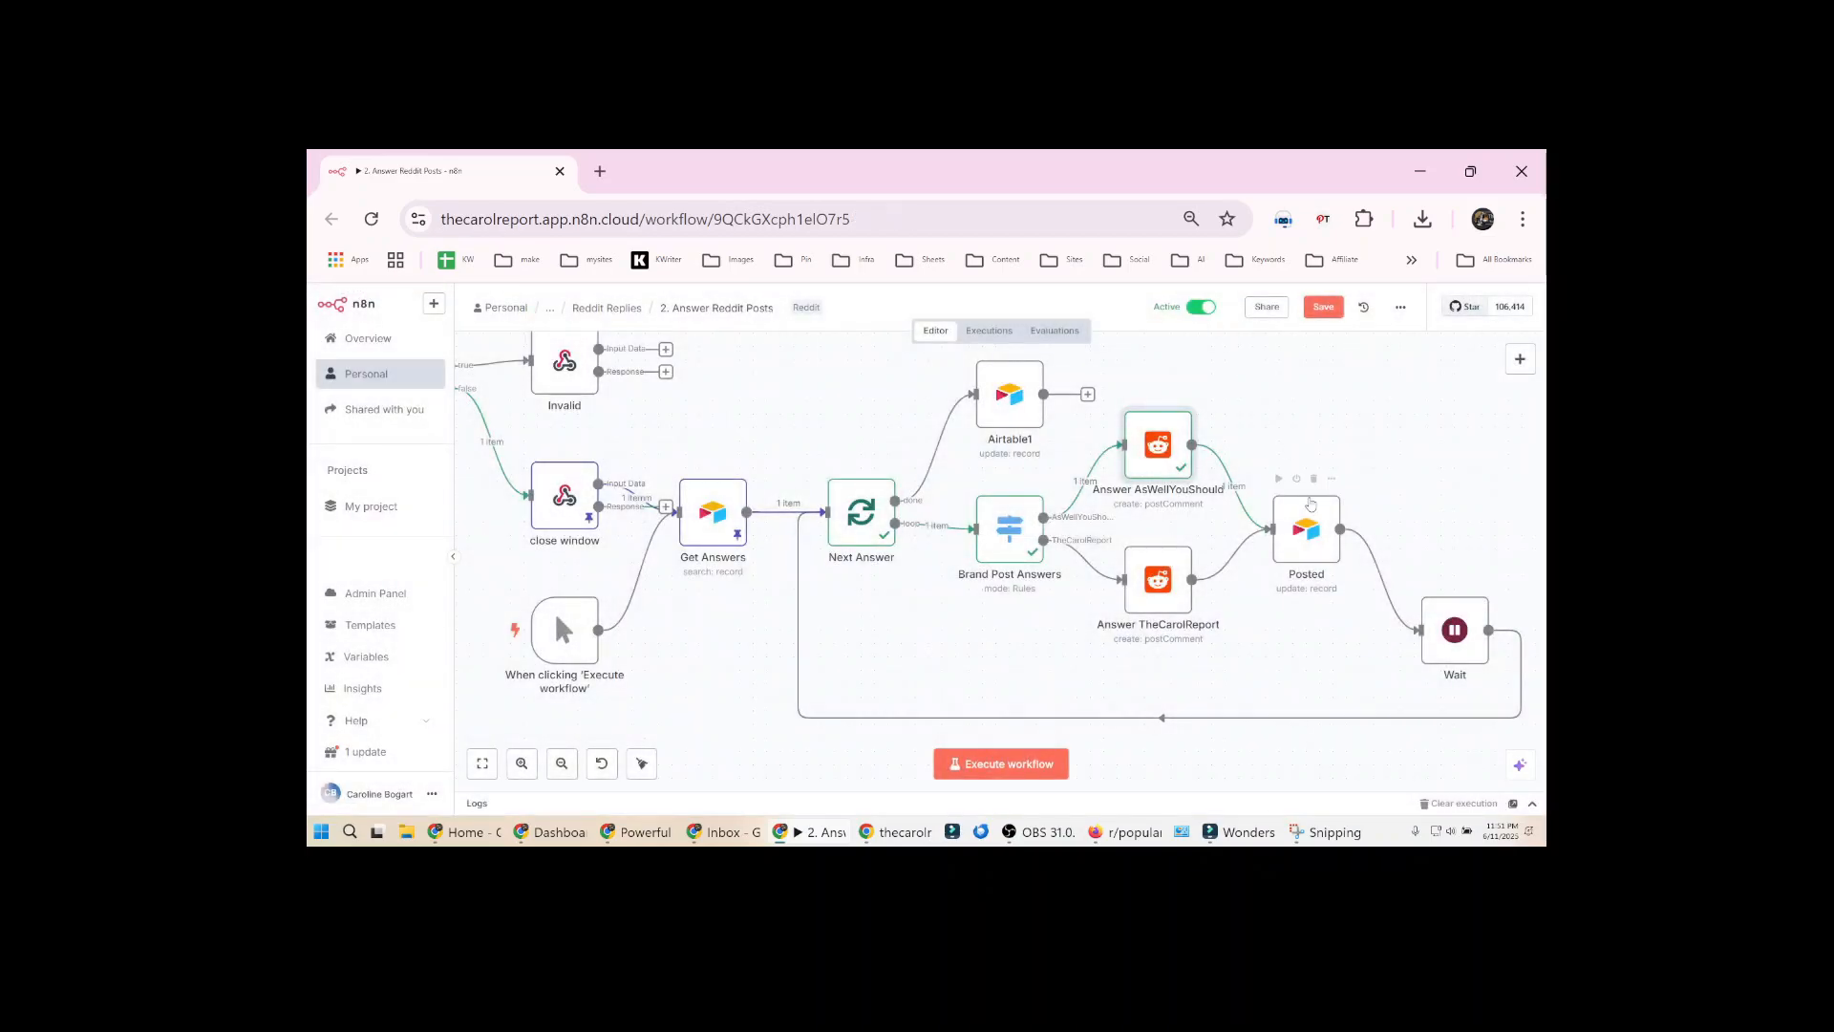
Pin the output of Answer AsWellYouShould and execute the Posted node
{"action": "key", "text": "p"}
{"action": "left_click", "coordinate": [1279, 479]}
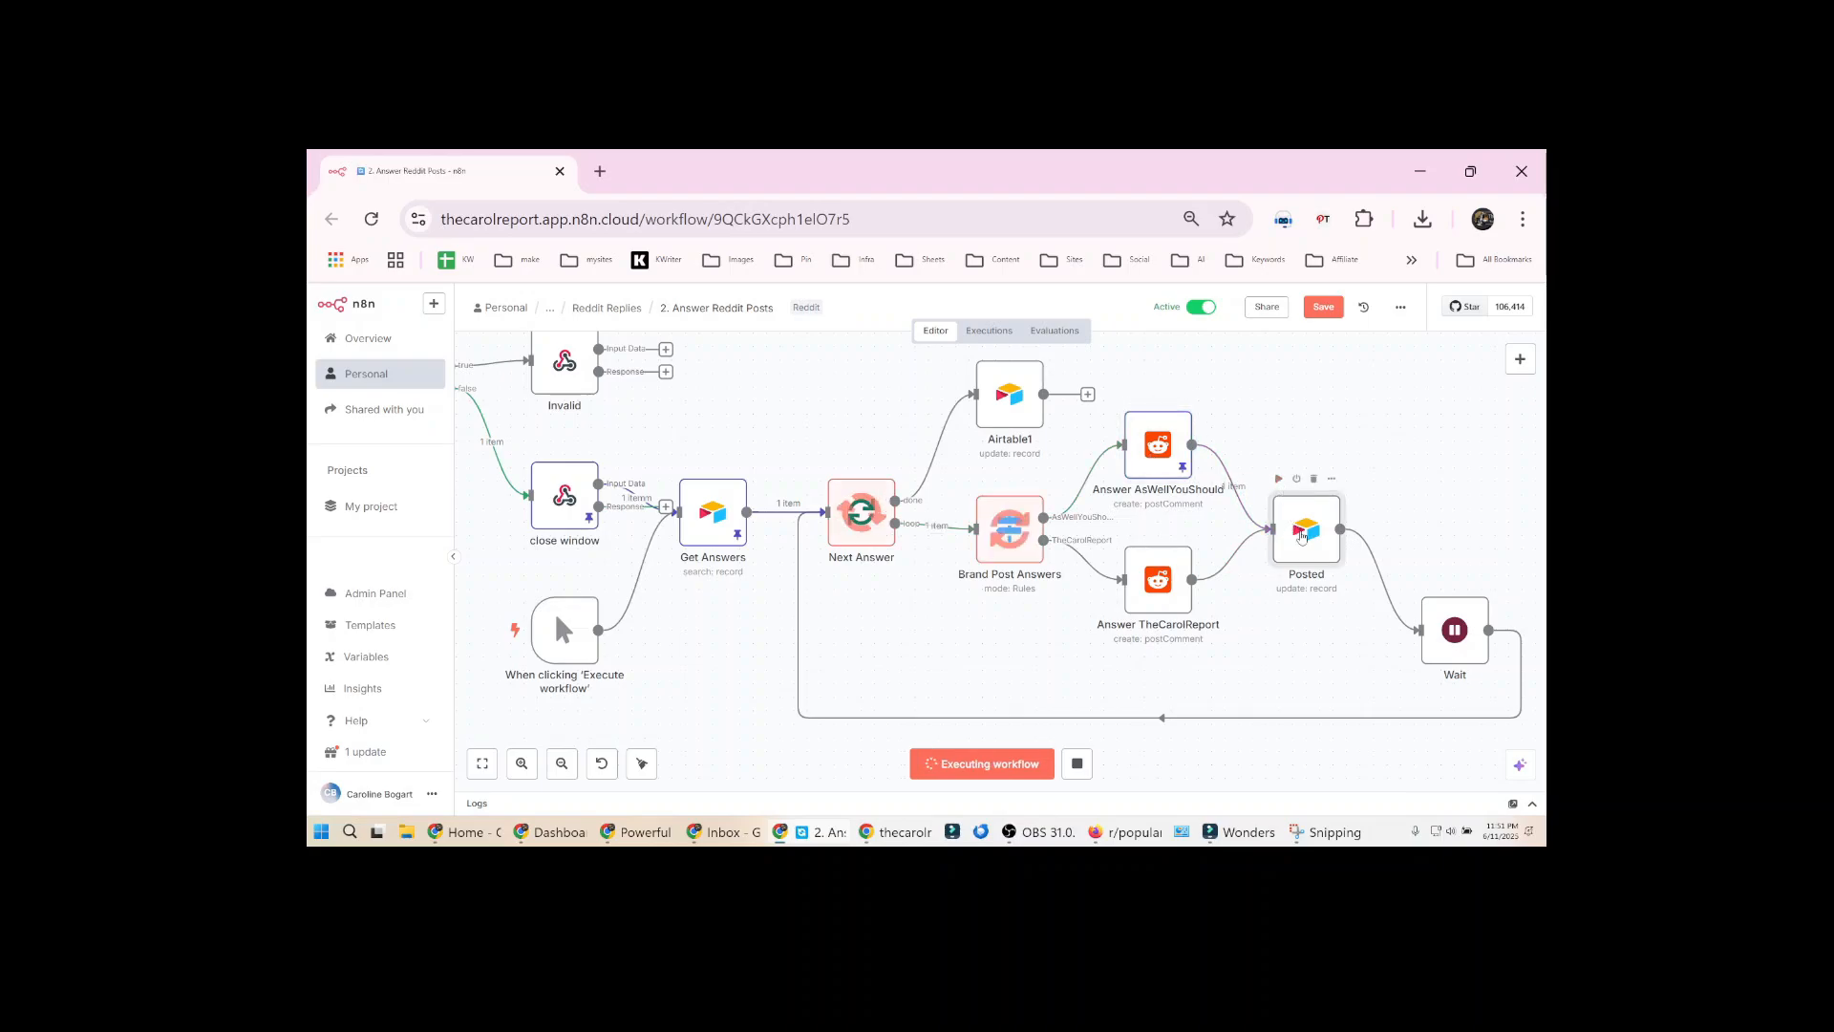
Examine the id, Status and Reply Link values that the Posted node writes to the Airtable record
{"action": "double_click", "coordinate": [1303, 533]}
{"action": "scroll", "coordinate": [993, 640], "scroll_direction": "down", "scroll_amount": 3}
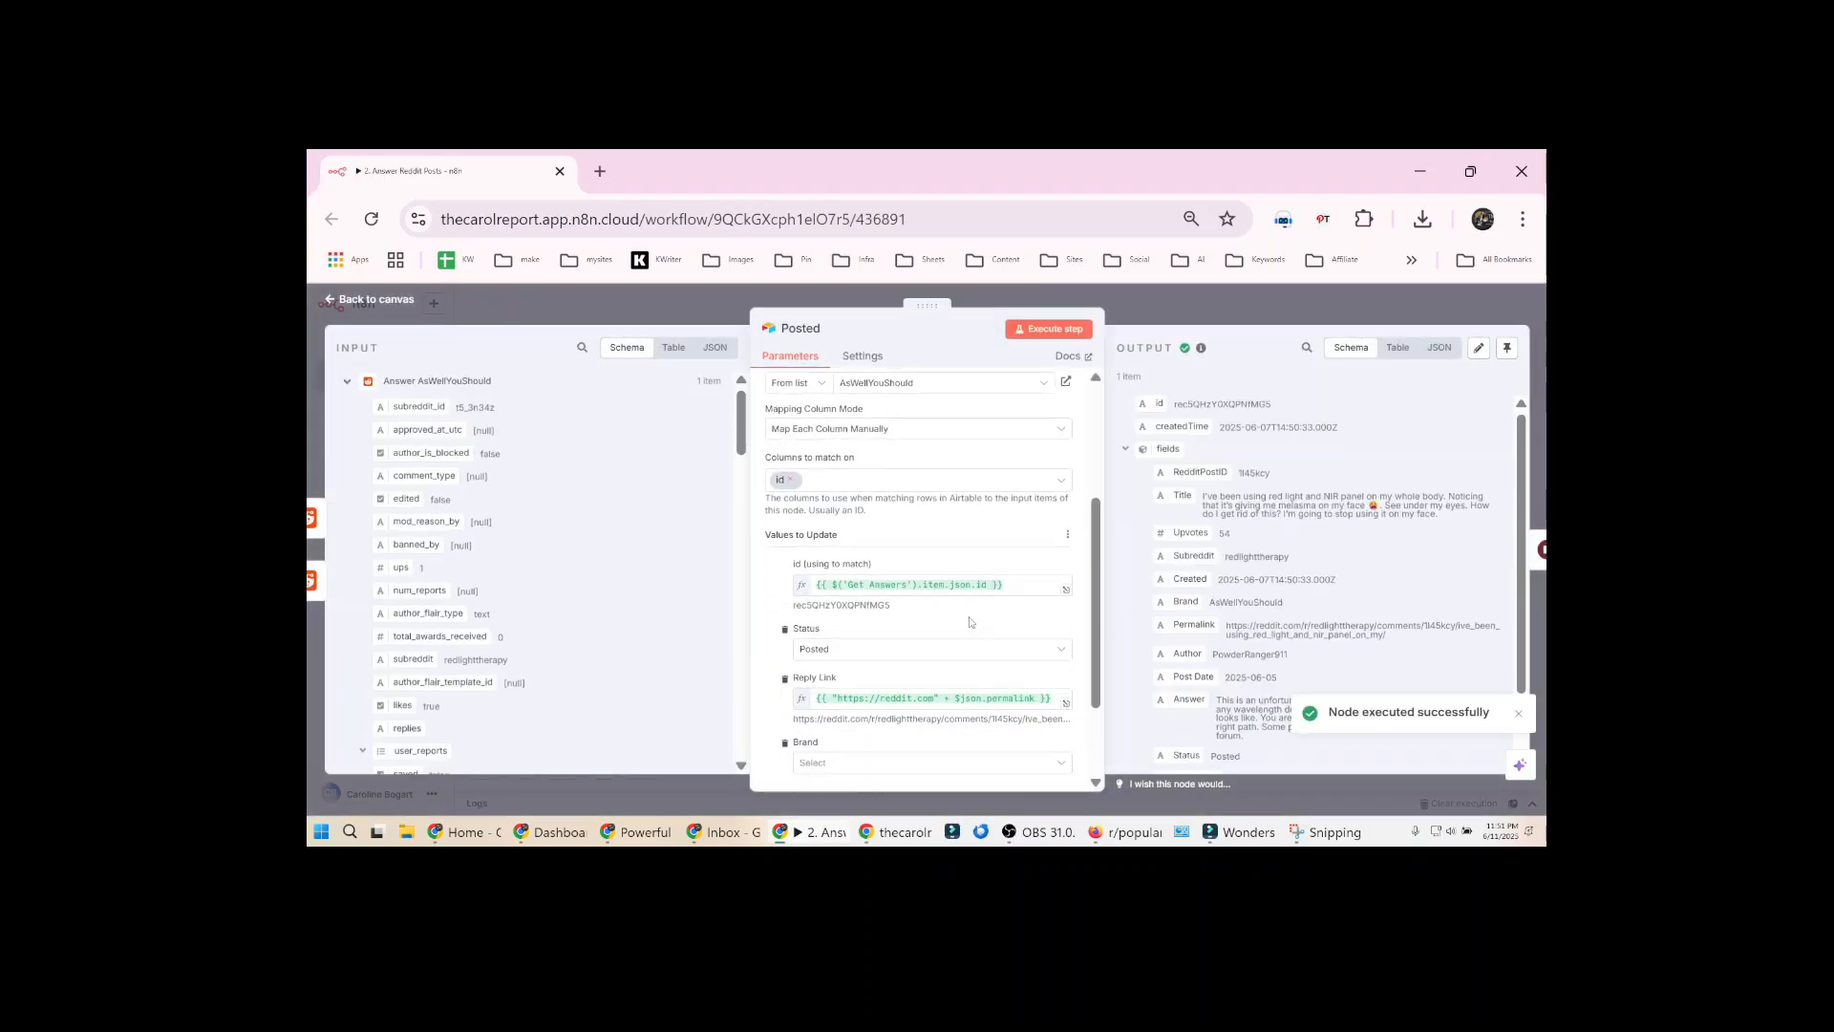
{"action": "left_click", "coordinate": [1019, 587]}
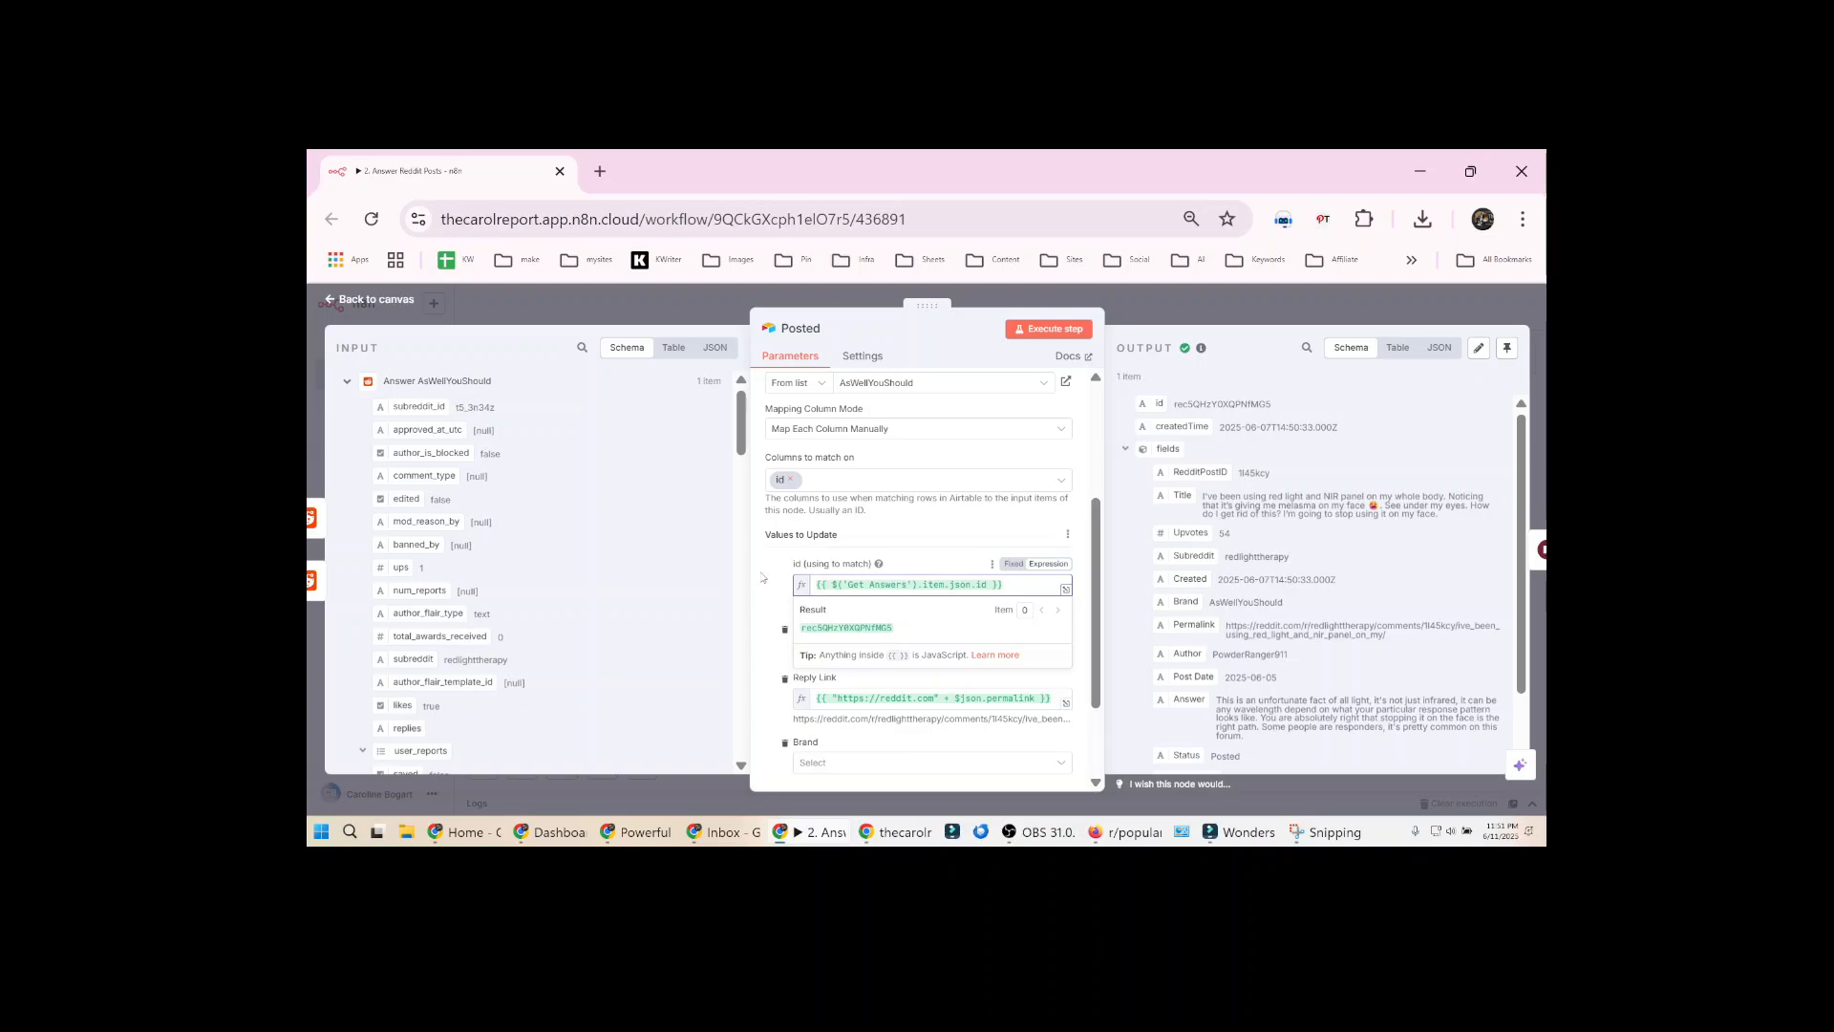
{"action": "scroll", "coordinate": [860, 585], "scroll_direction": "down", "scroll_amount": 2}
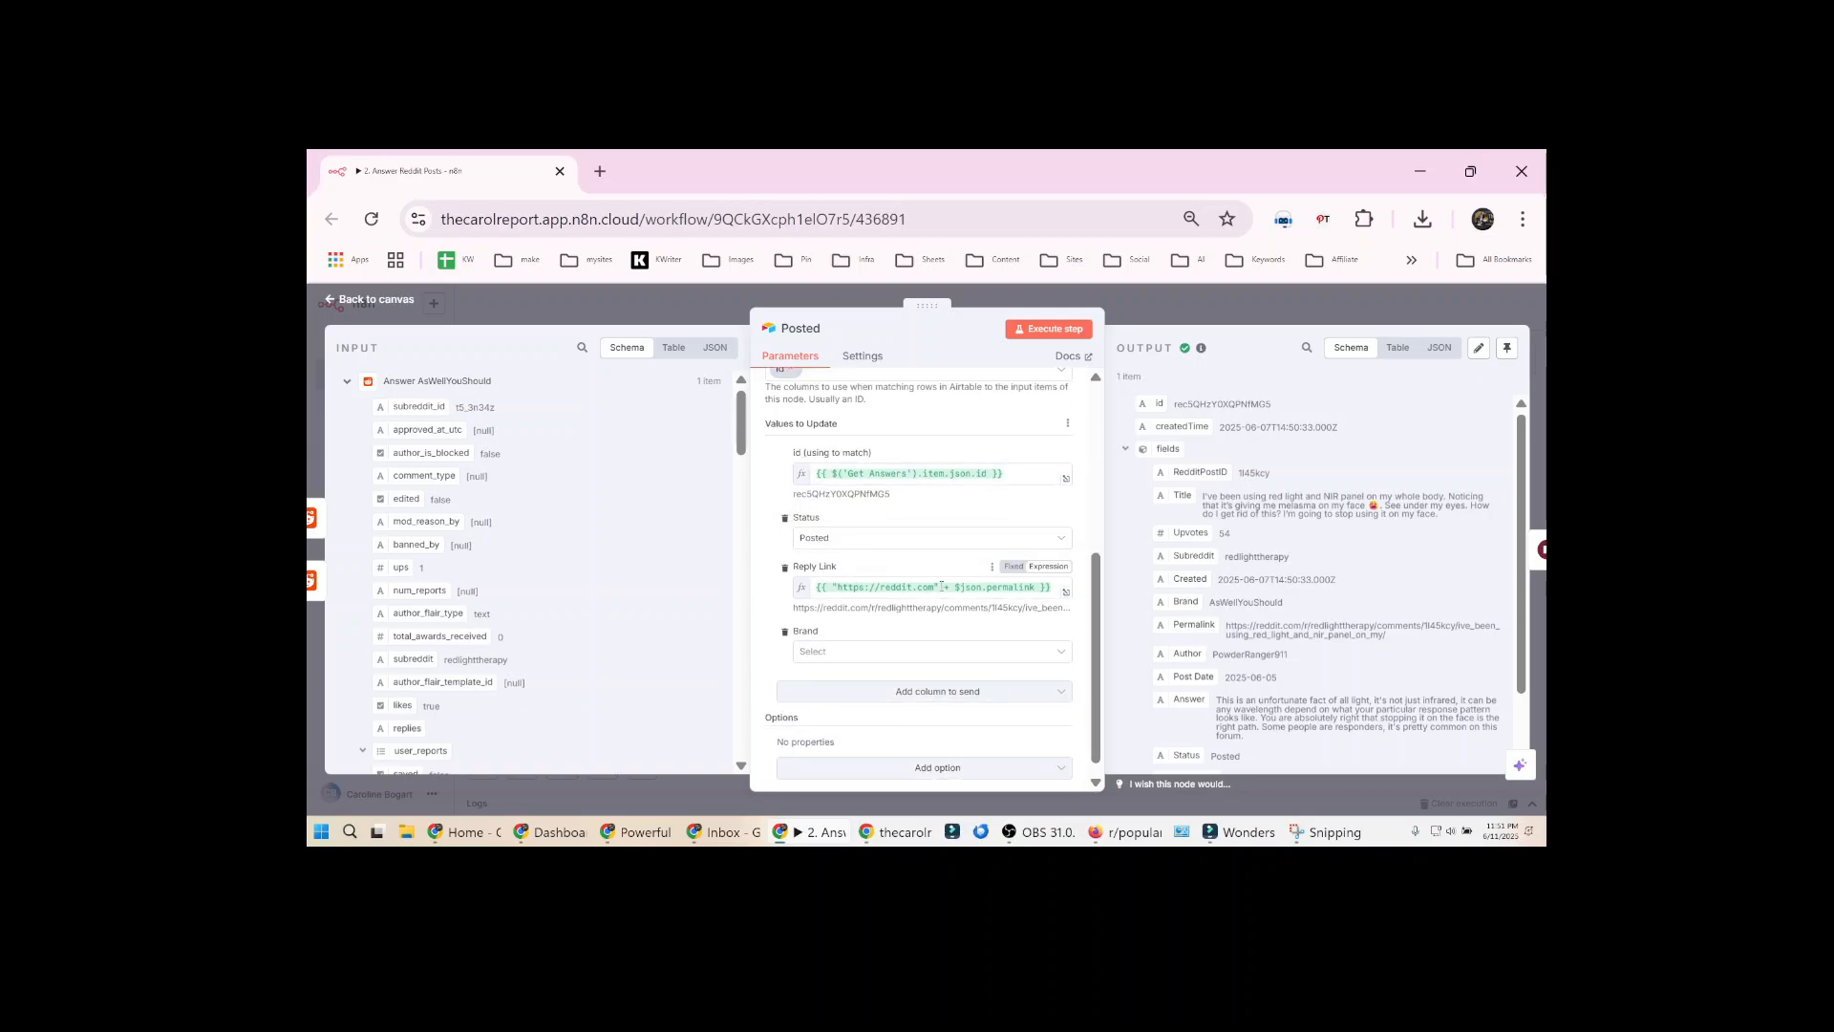
{"action": "left_click", "coordinate": [1207, 307]}
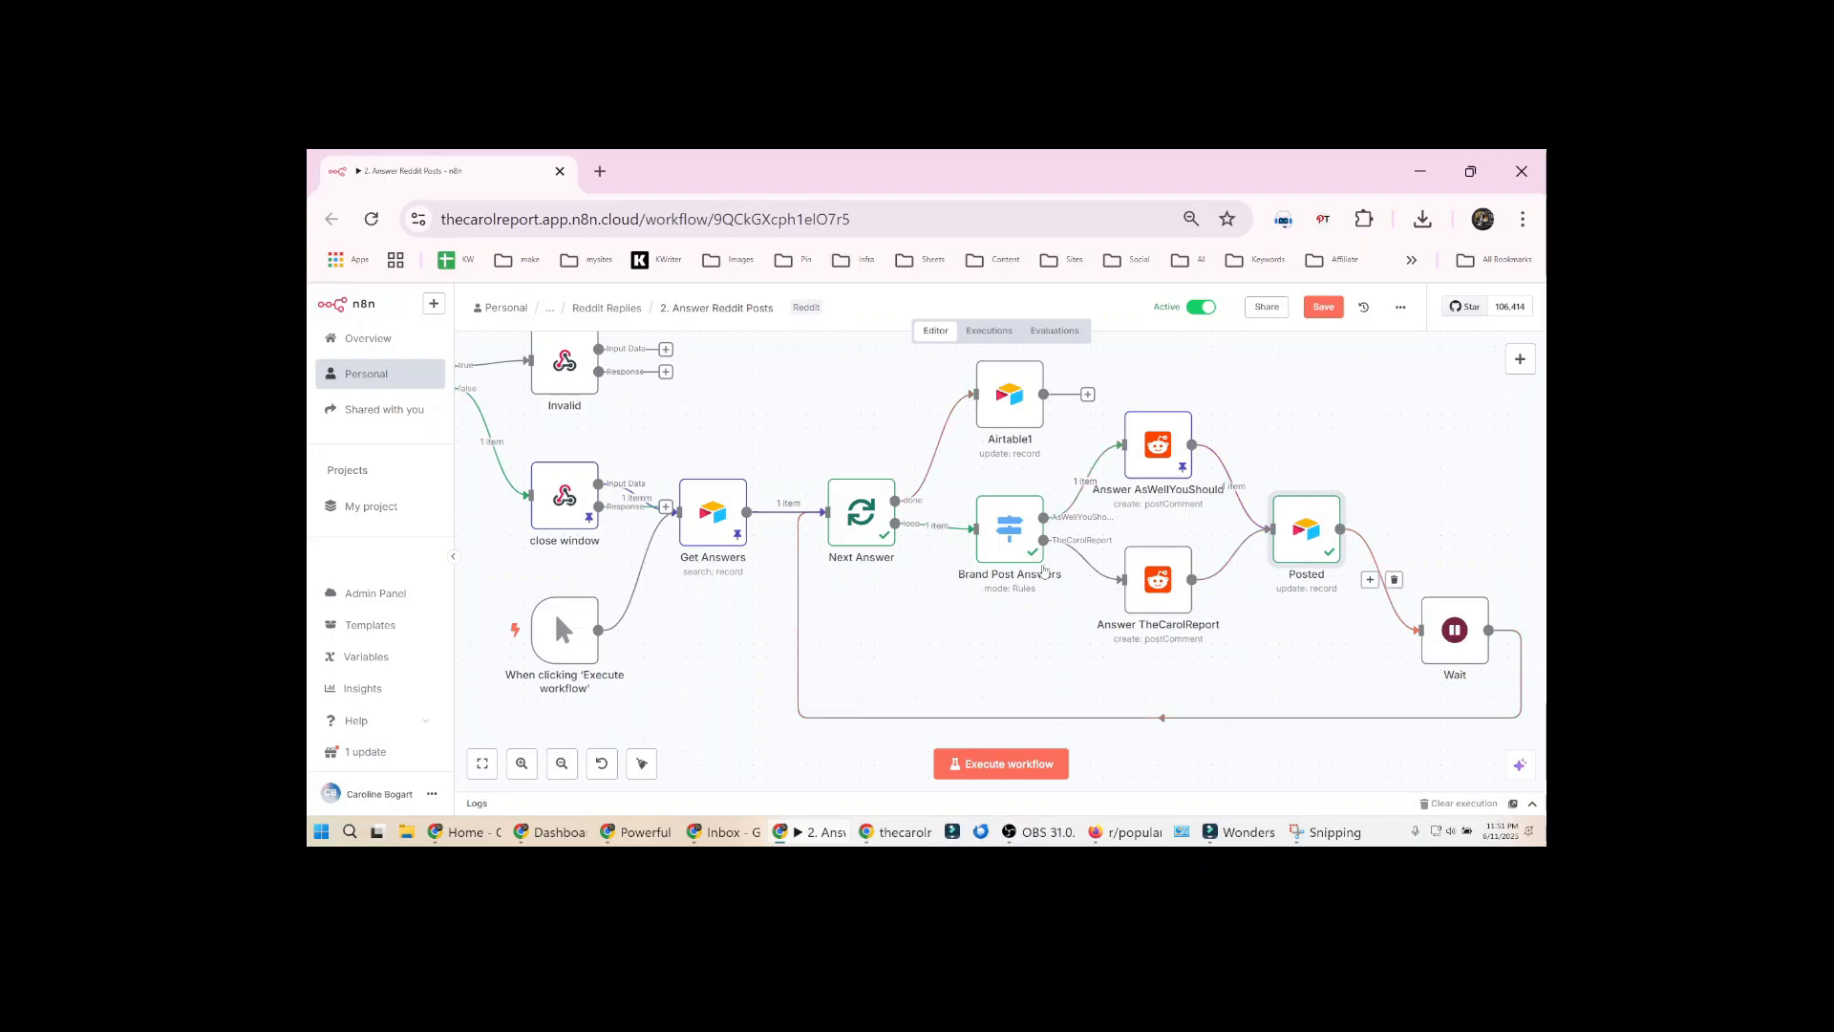
Examine the TaskID and Message expressions in the Airtable1 node that updates the Tasks table
{"action": "double_click", "coordinate": [1003, 406]}
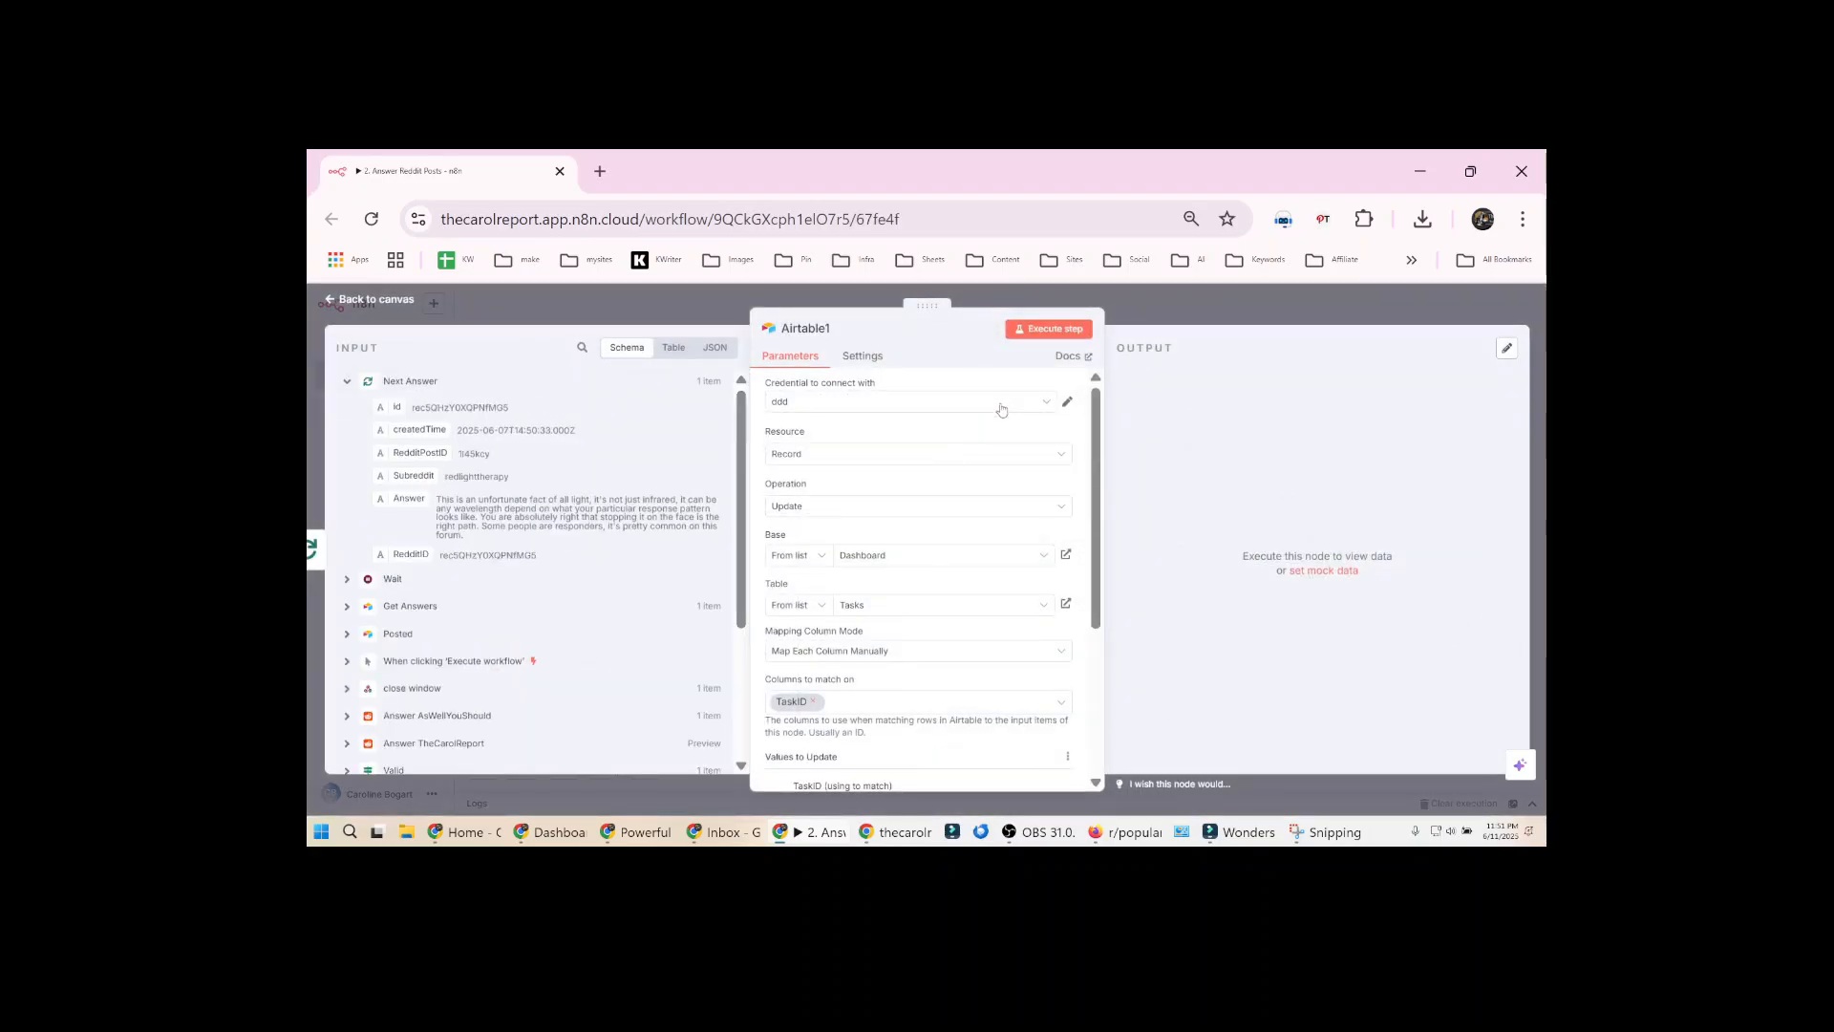
{"action": "scroll", "coordinate": [1040, 582], "scroll_direction": "down", "scroll_amount": 5}
{"action": "triple_click", "coordinate": [878, 623]}
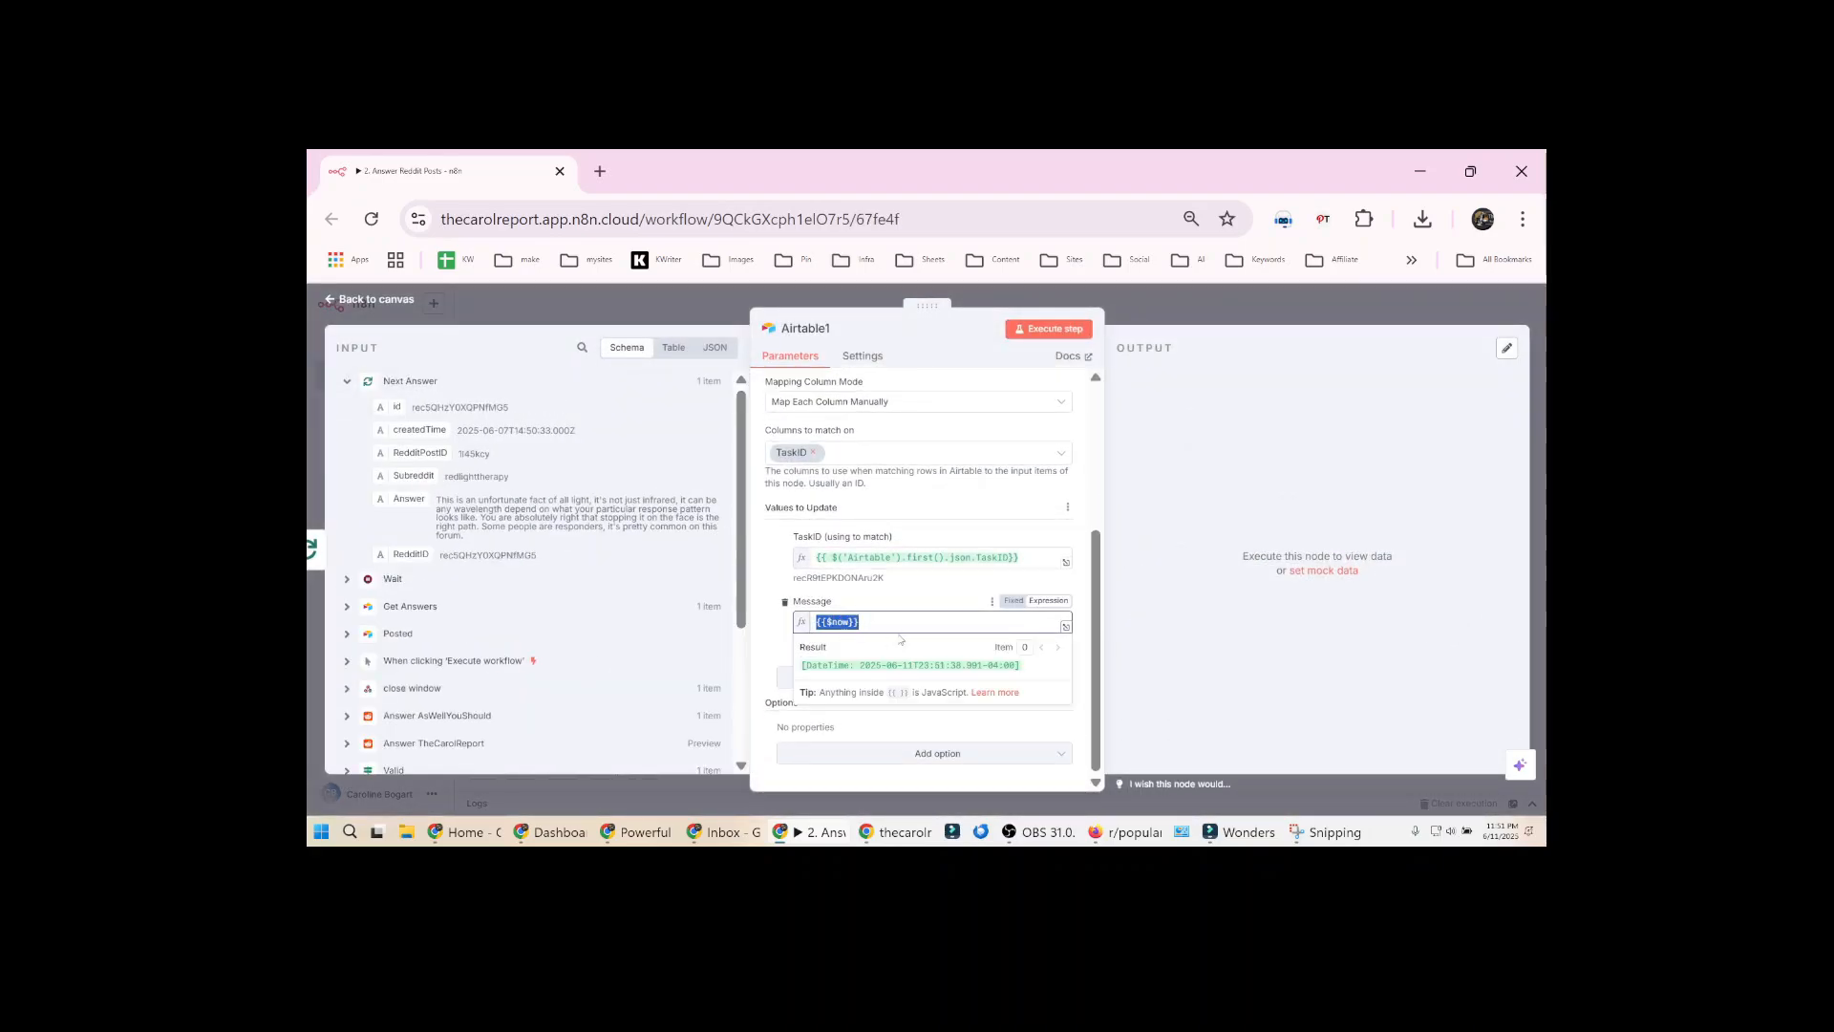
{"action": "left_click", "coordinate": [1183, 302]}
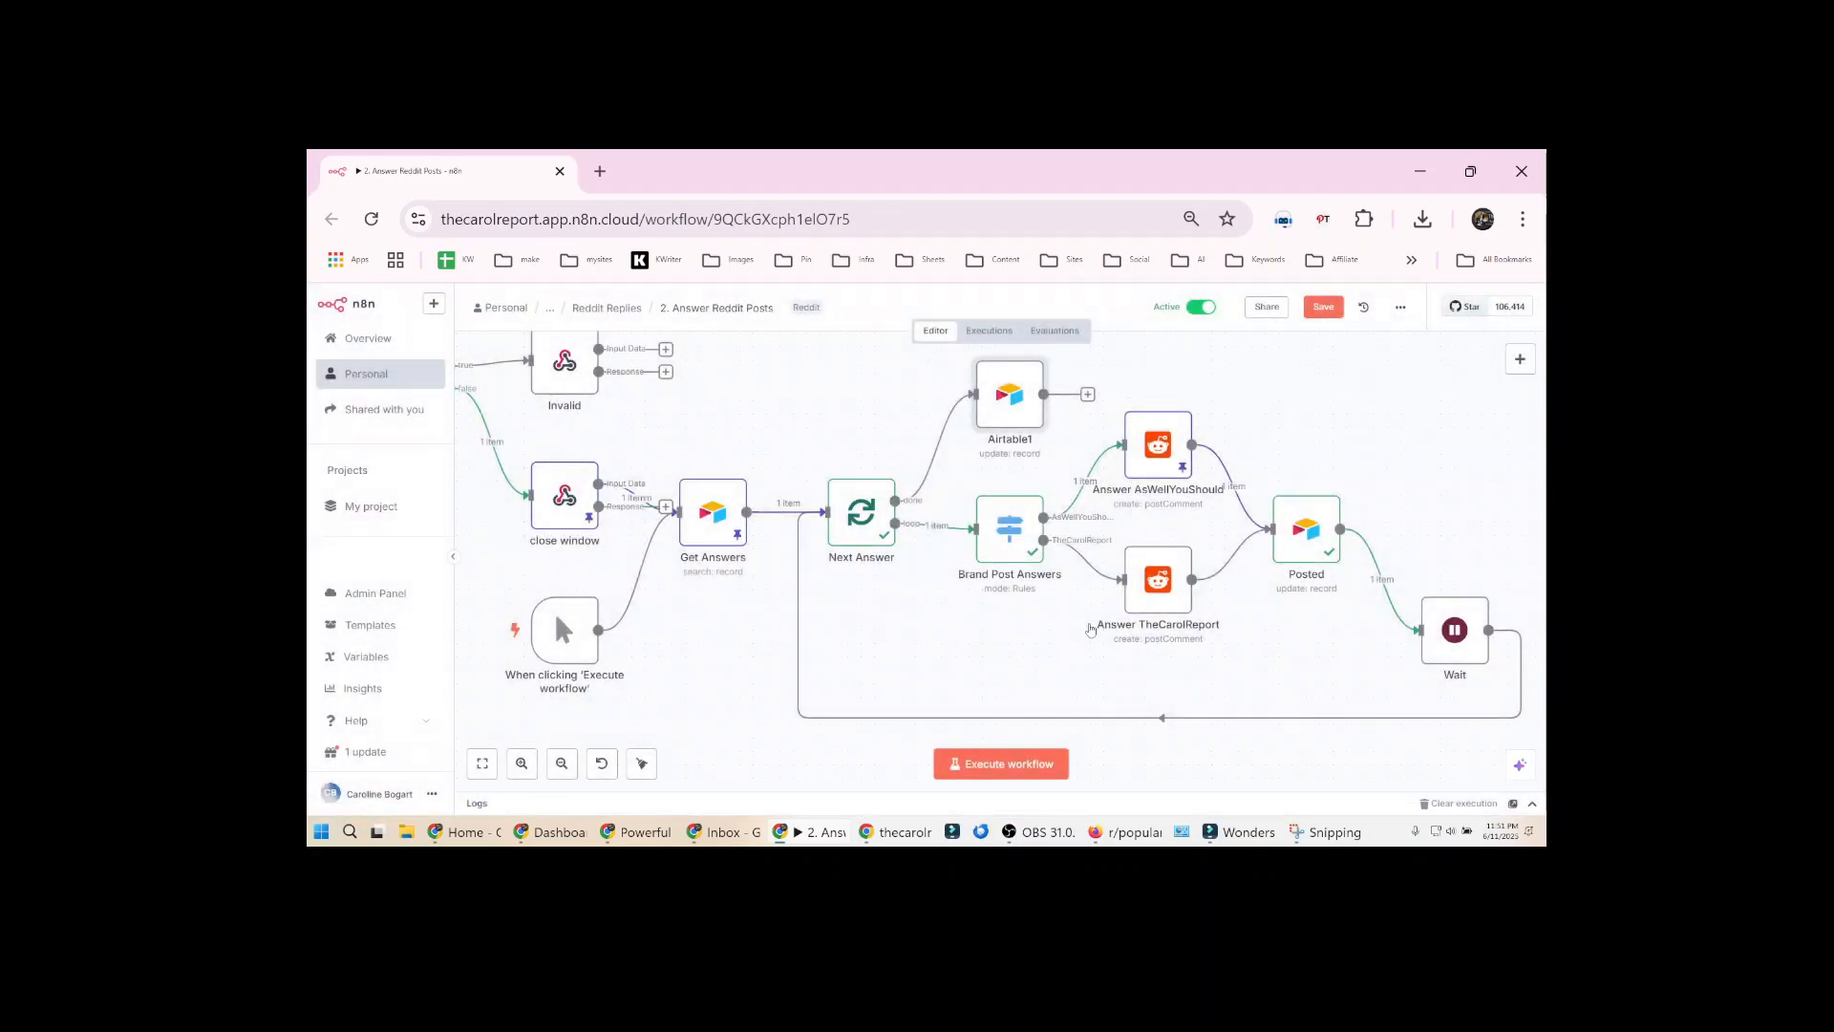
Switch to Airtable, filter the Reddit Posts grid to Status is Posted, and open the reply link of post 1l45kcy
{"action": "key", "text": "alt+Tab"}
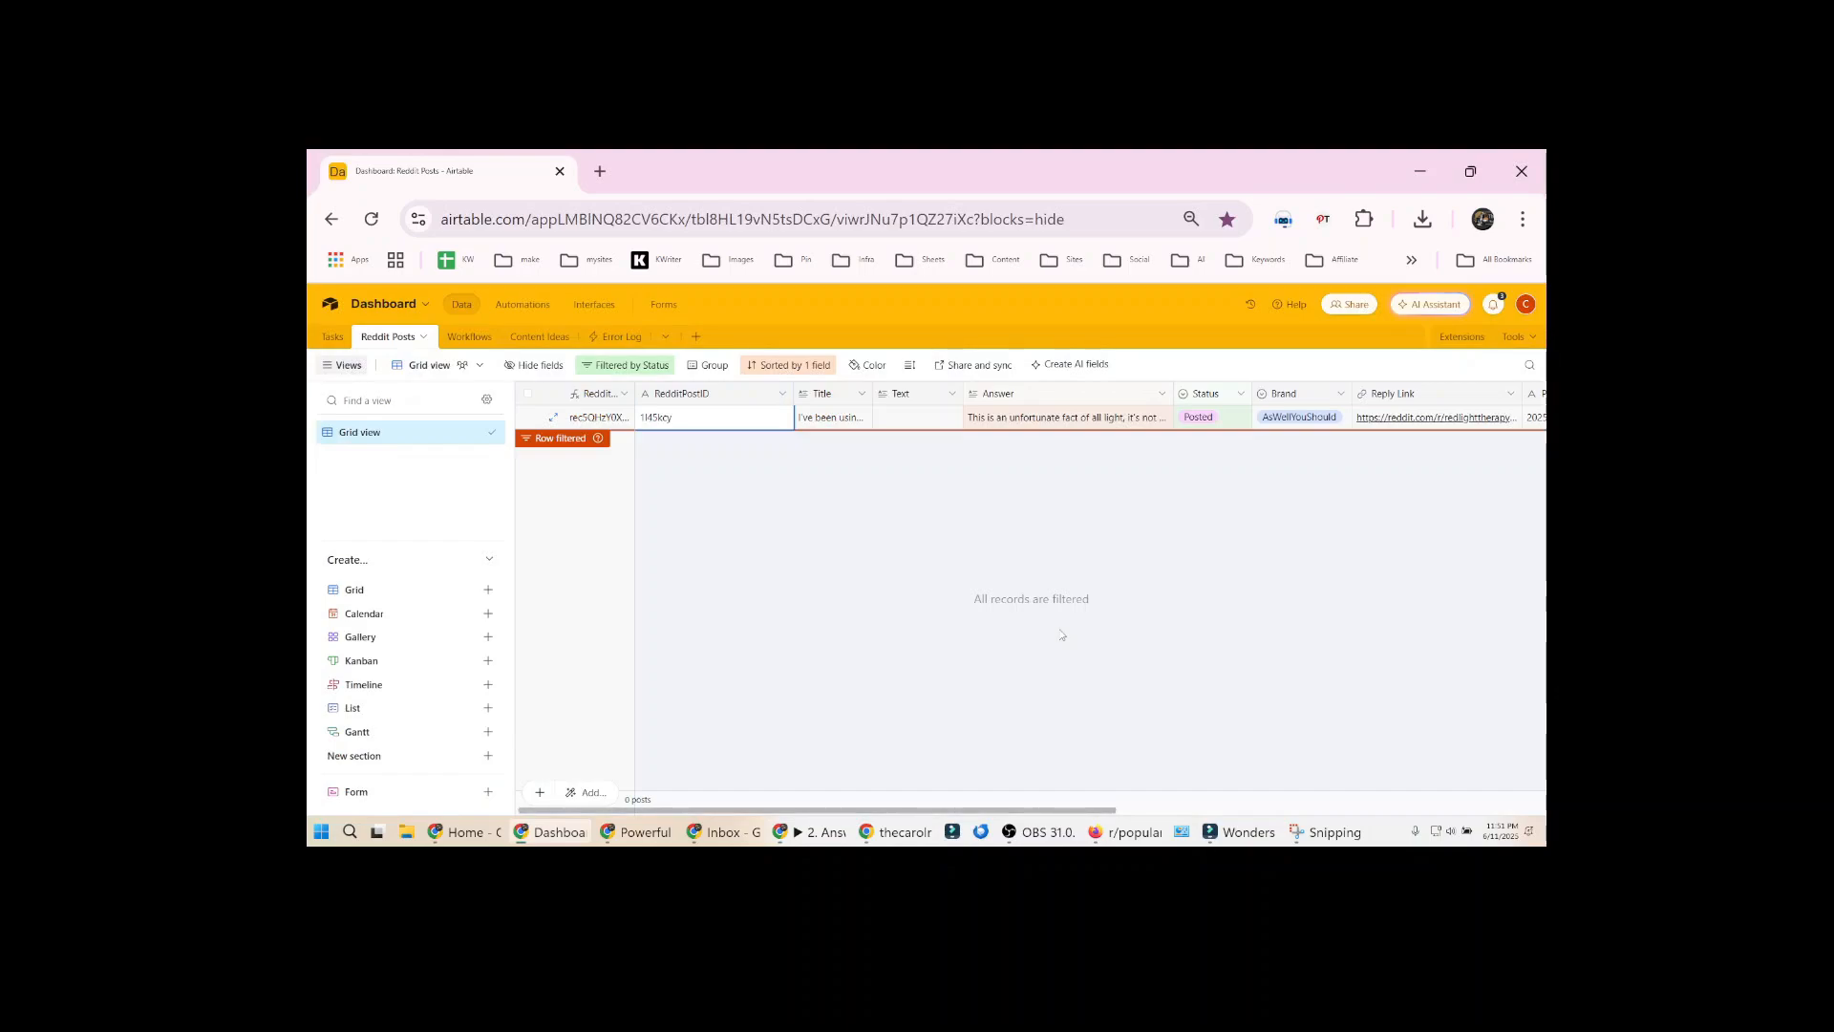
{"action": "left_click", "coordinate": [627, 365]}
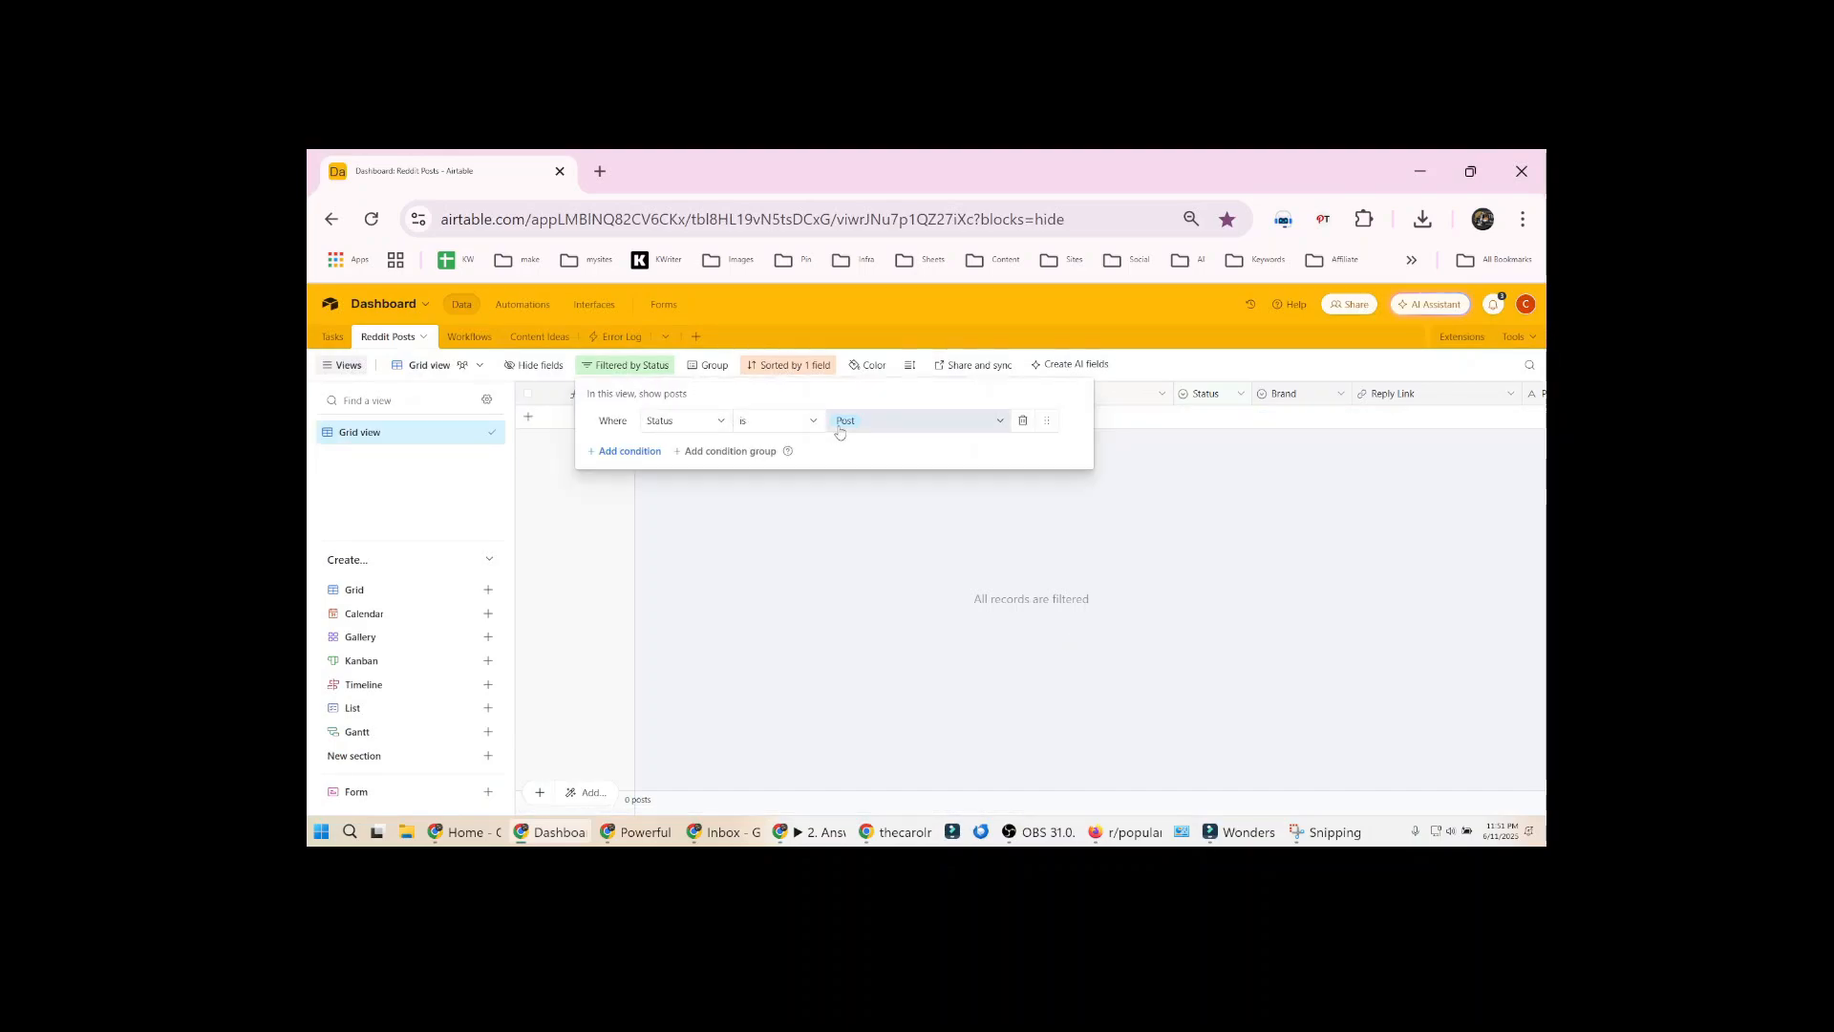
{"action": "left_click", "coordinate": [884, 421]}
{"action": "left_click", "coordinate": [863, 565]}
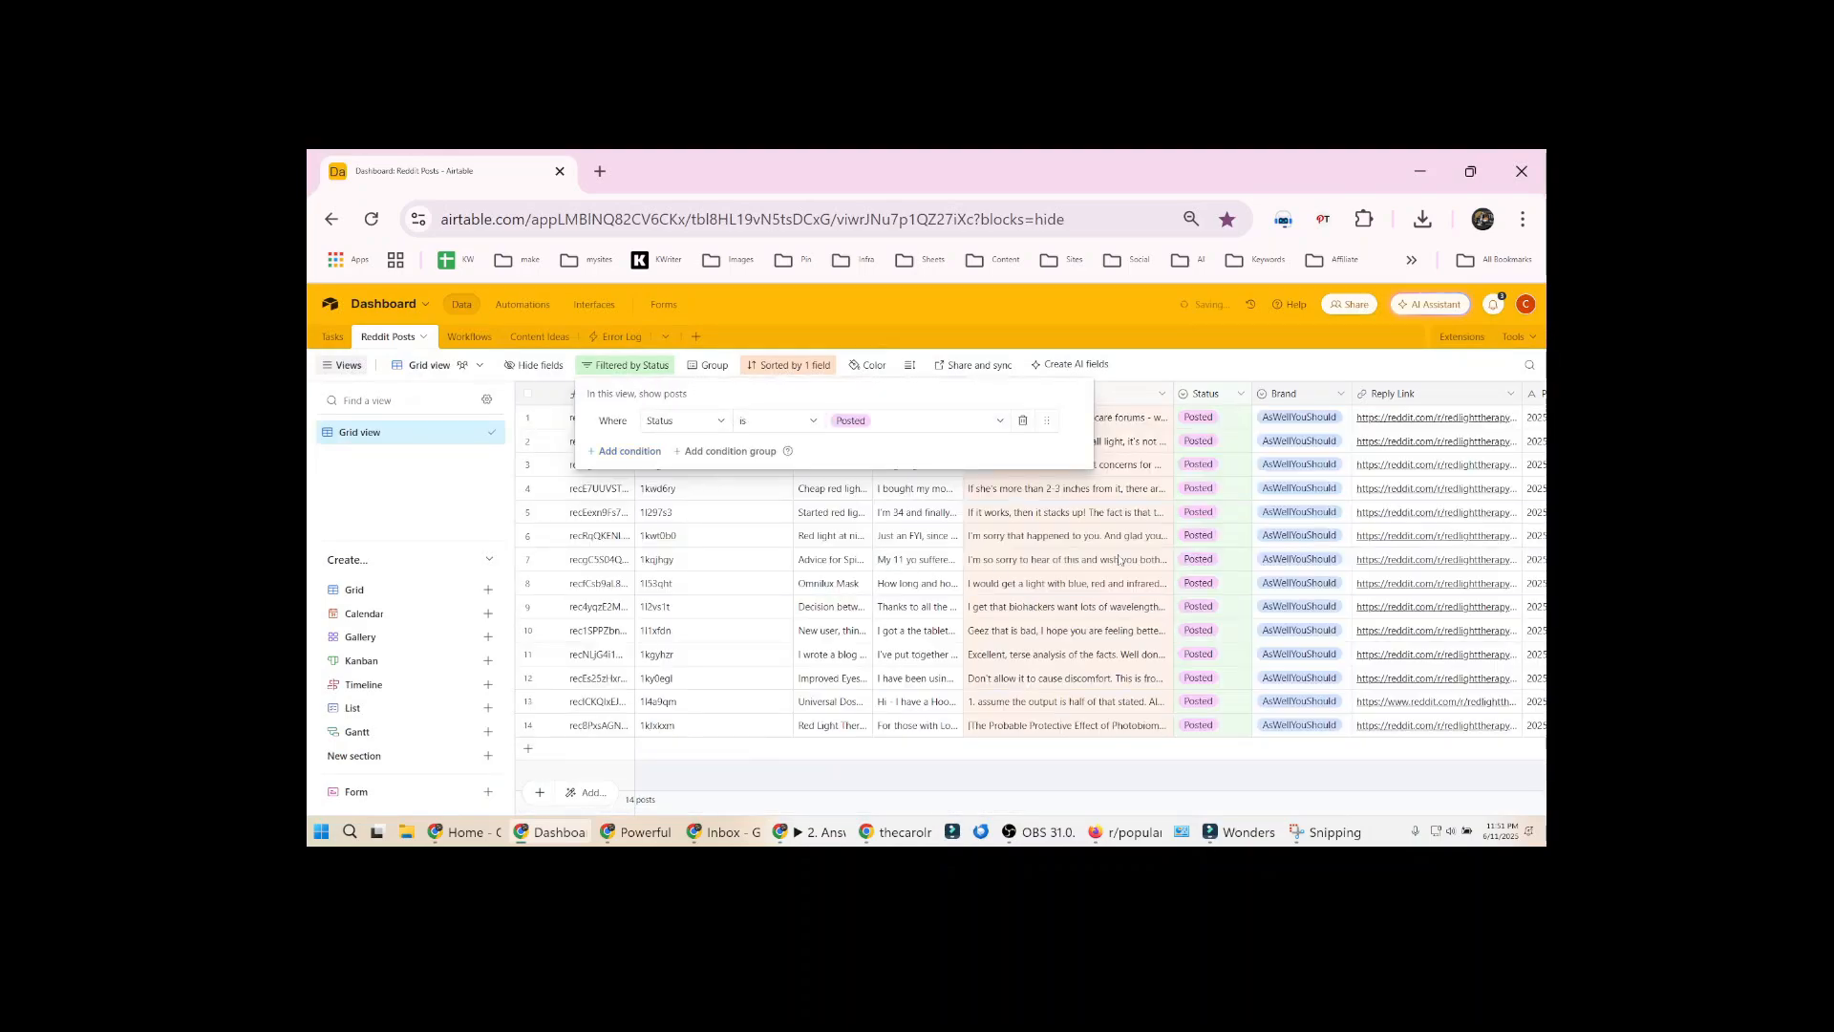
{"action": "left_click", "coordinate": [1008, 445]}
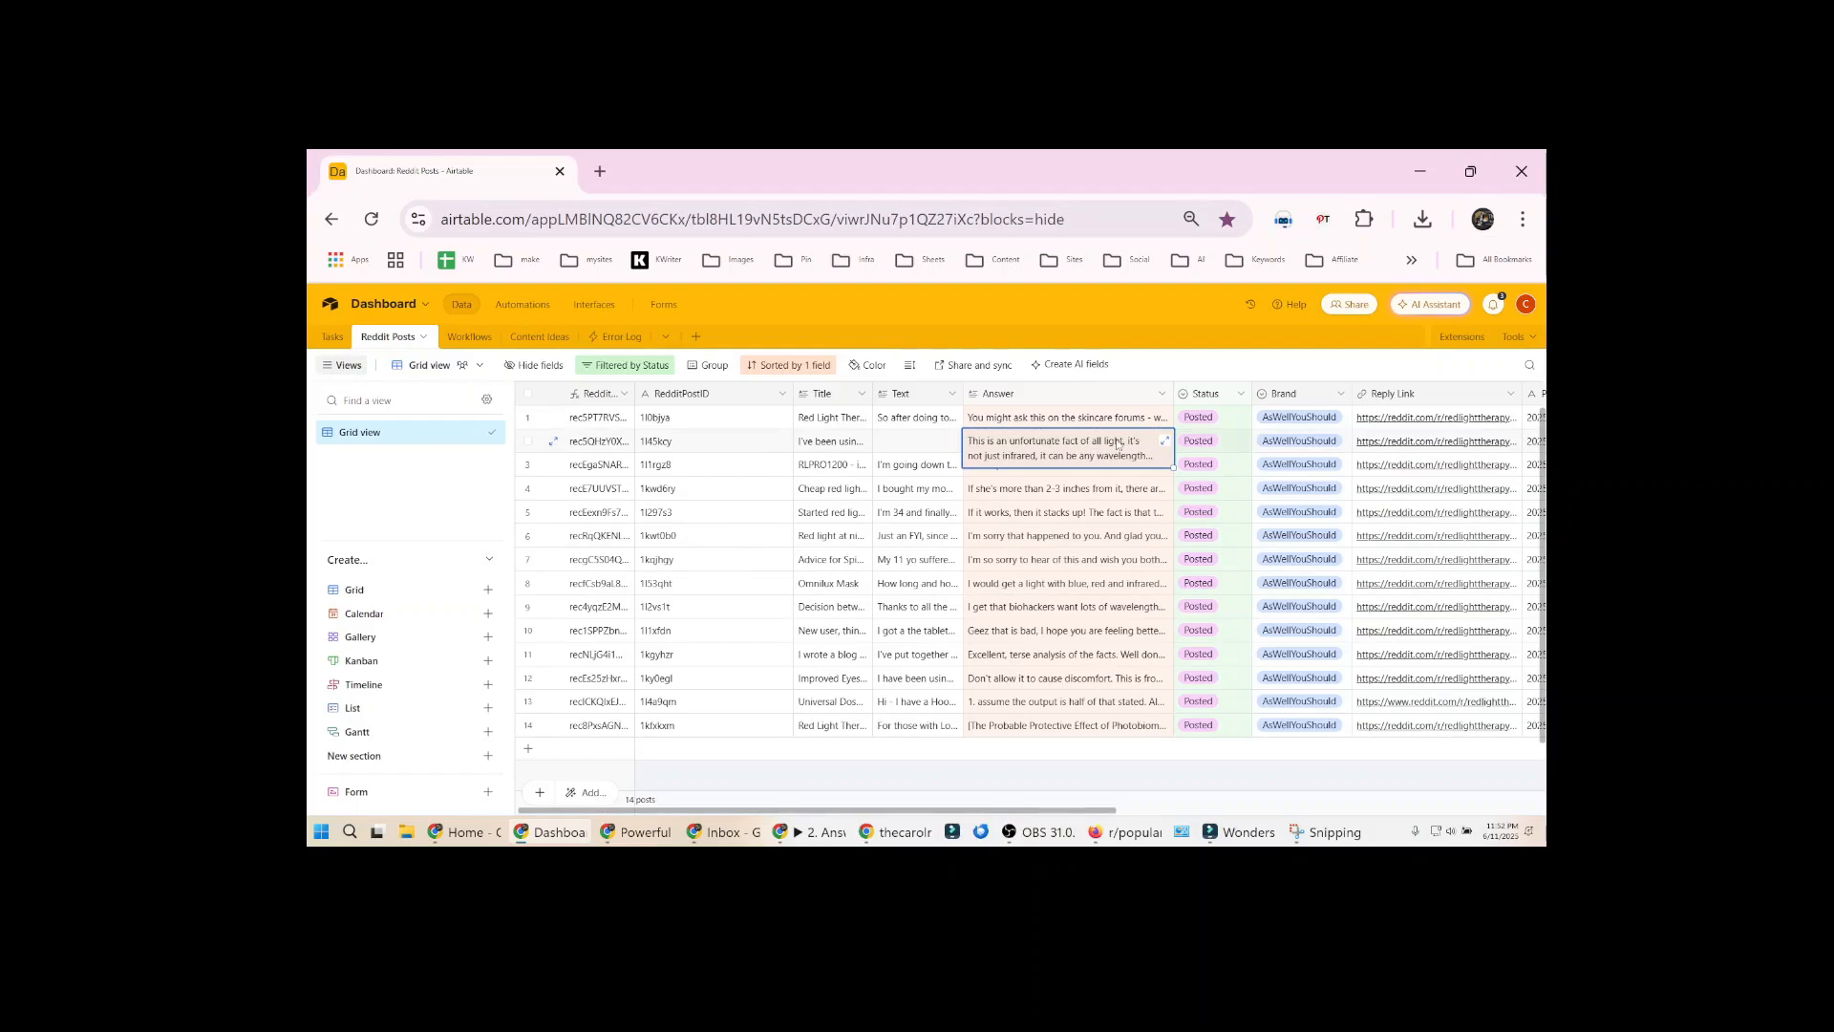
{"action": "left_click", "coordinate": [1388, 442]}
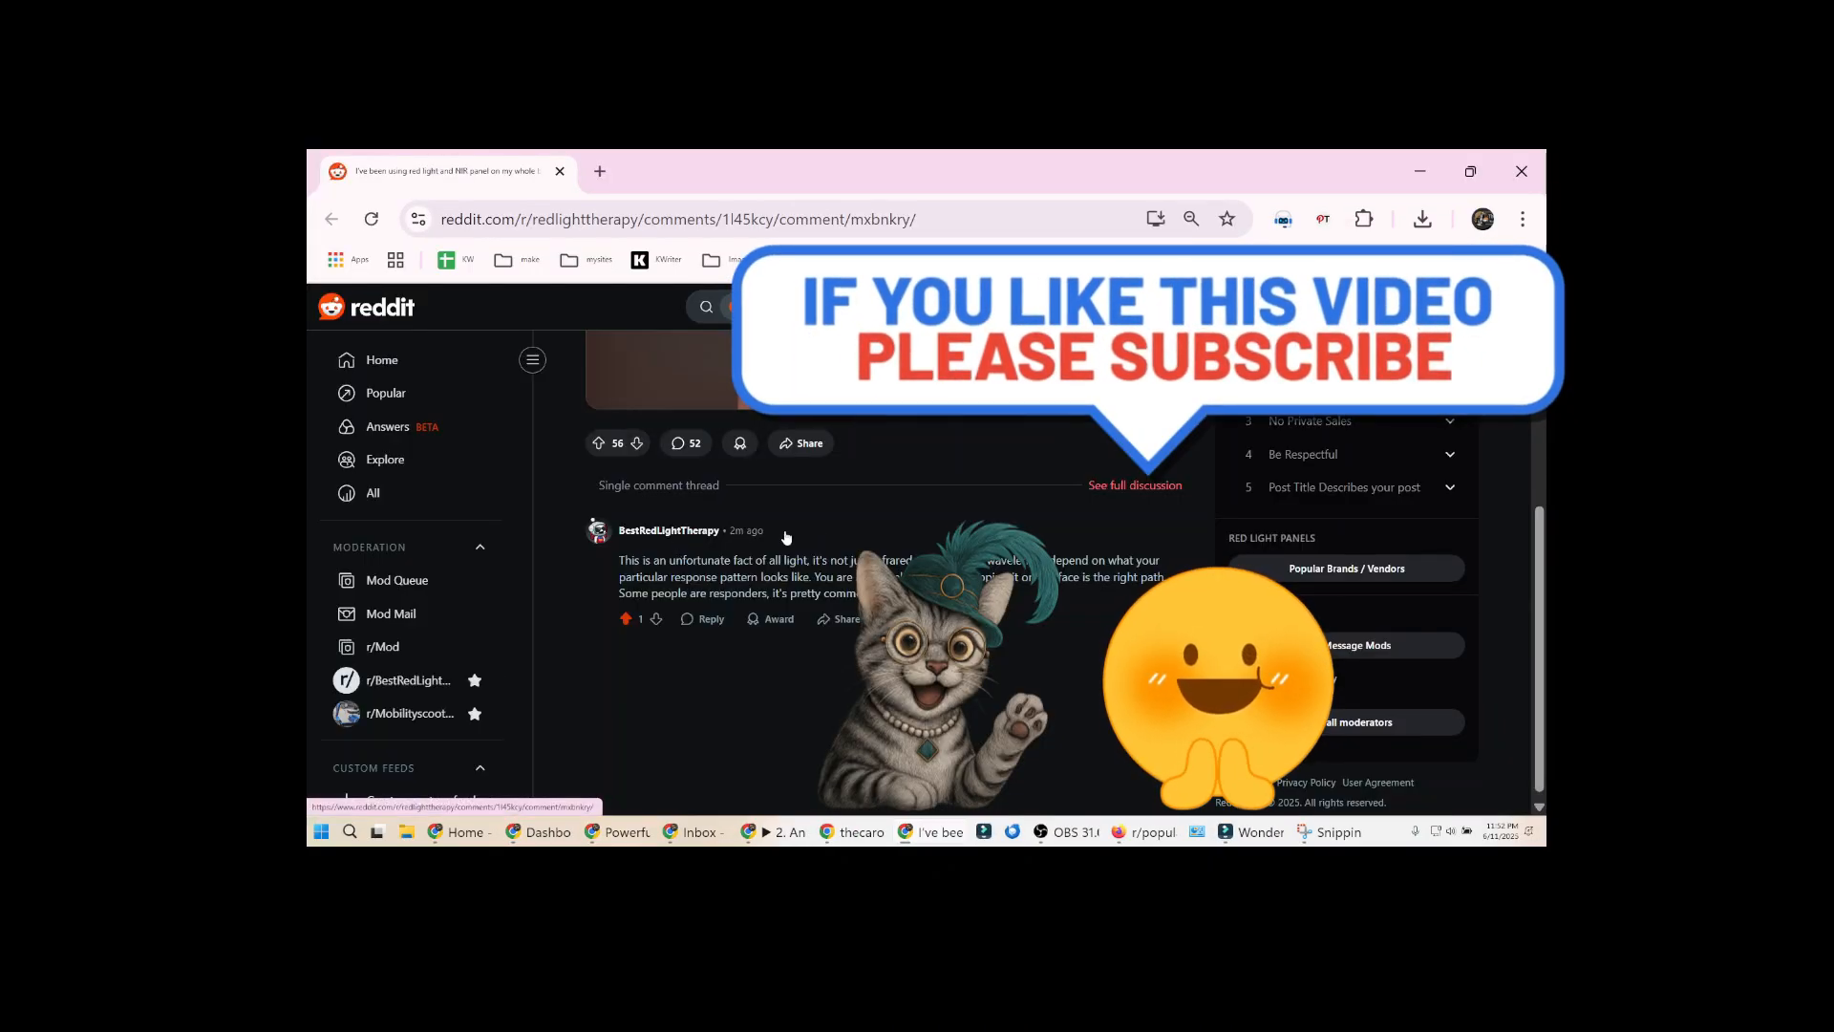